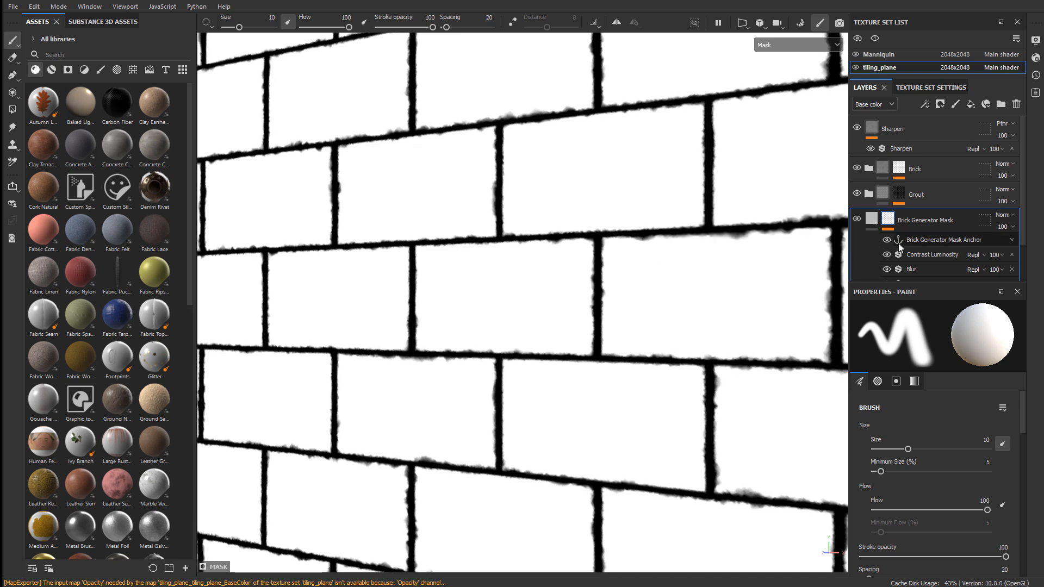
Examine the finished brick and painted brick materials, including the masks of the Brick Generator Mask and Brick Painted Mask layers
{"action": "scroll", "coordinate": [899, 246], "scroll_direction": "down", "scroll_amount": 2}
{"action": "left_click", "coordinate": [874, 175]}
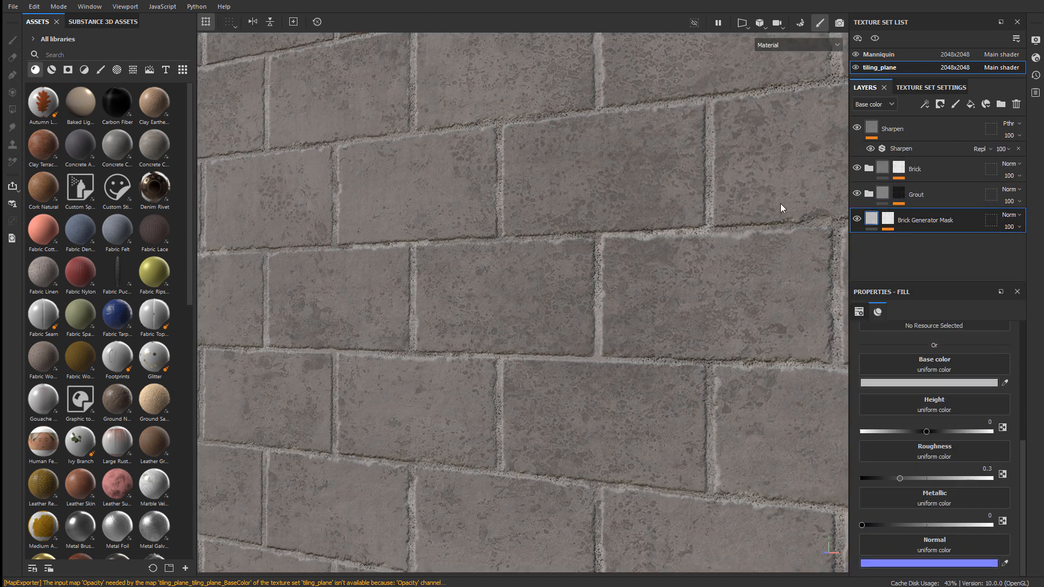
{"action": "scroll", "coordinate": [555, 231], "scroll_direction": "down", "scroll_amount": 2}
{"action": "left_click_drag", "start_coordinate": [554, 231], "coordinate": [548, 279], "text": "alt"}
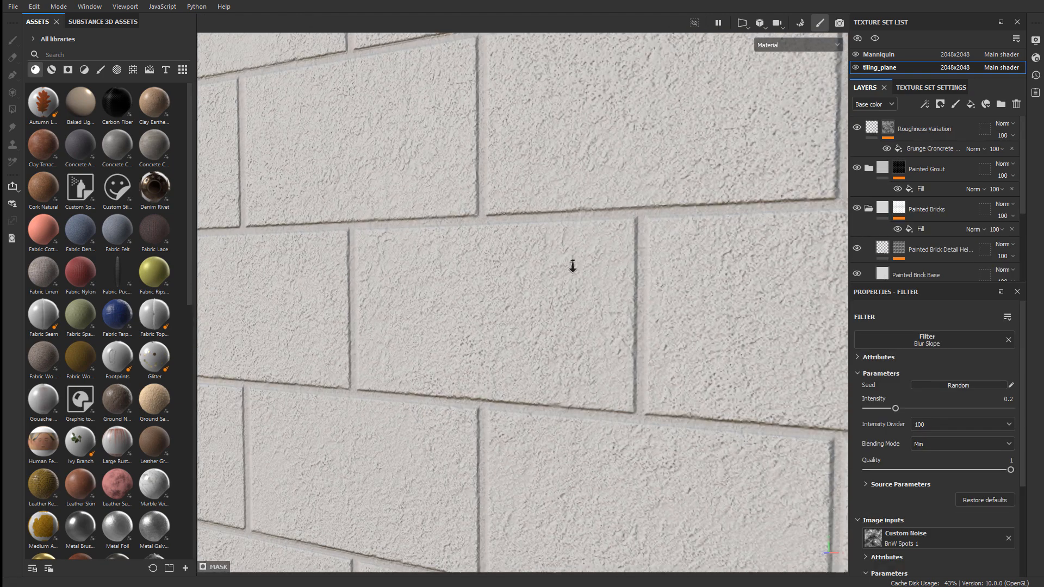
{"action": "left_click_drag", "start_coordinate": [571, 266], "coordinate": [606, 266], "text": "alt"}
{"action": "scroll", "coordinate": [927, 227], "scroll_direction": "down", "scroll_amount": 3}
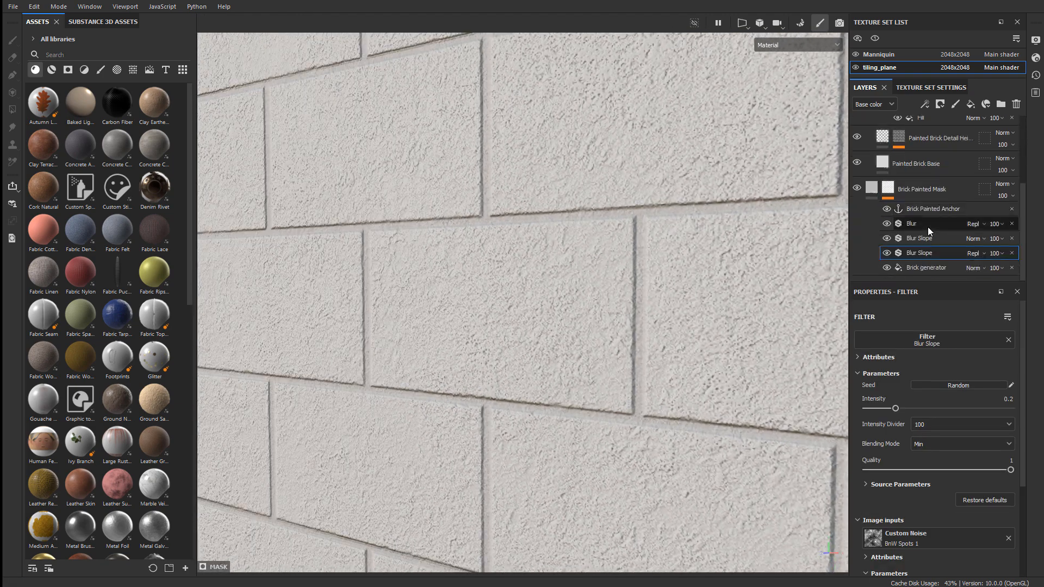
{"action": "left_click", "coordinate": [888, 188]}
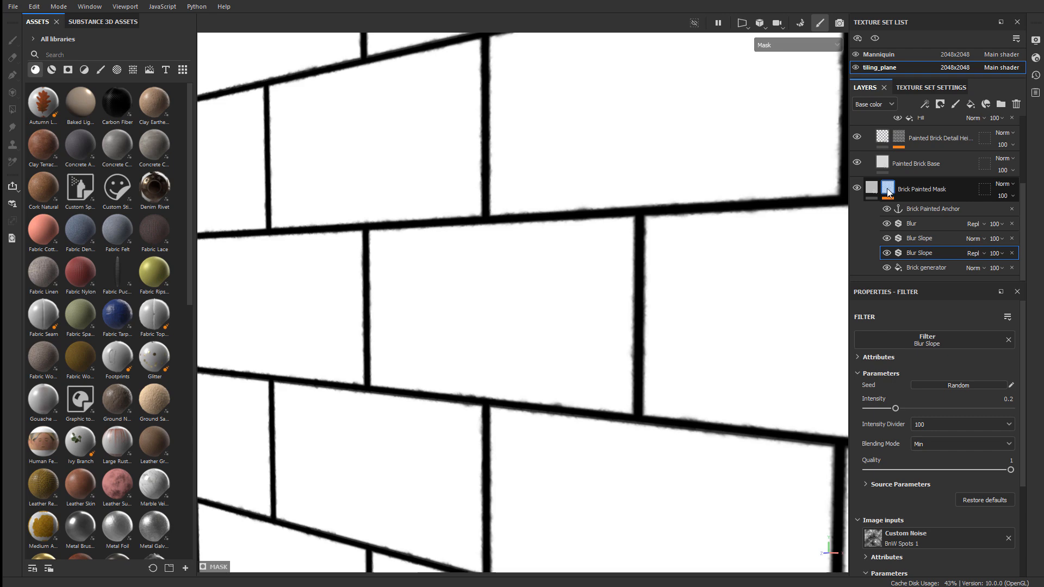
{"action": "left_click", "coordinate": [872, 188]}
{"action": "left_click_drag", "start_coordinate": [750, 256], "coordinate": [550, 284], "text": "alt"}
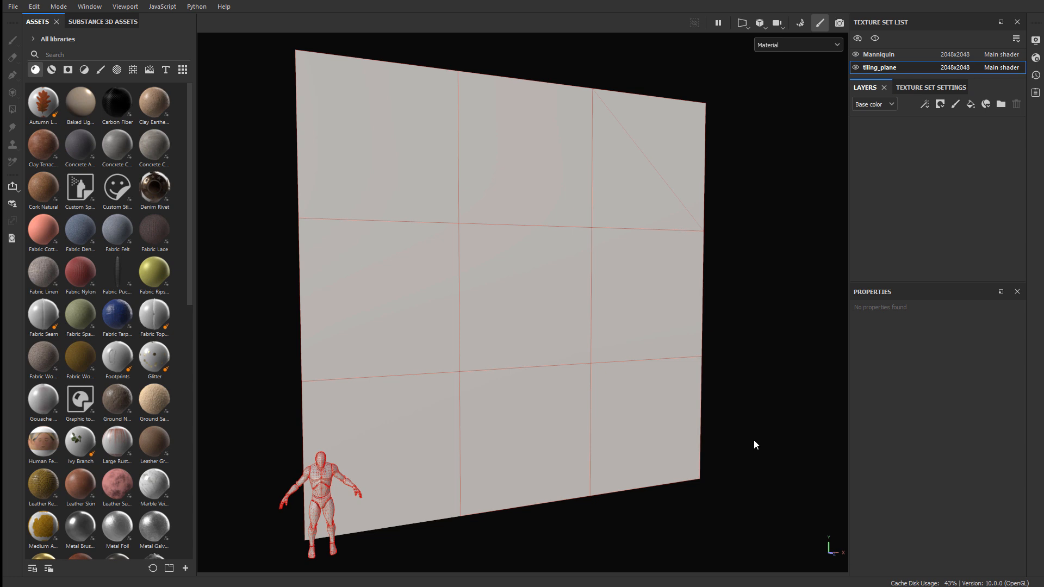
Turn off the mesh wireframe display in the viewport's display settings
{"action": "left_click", "coordinate": [1036, 41]}
{"action": "scroll", "coordinate": [865, 304], "scroll_direction": "down", "scroll_amount": 2}
{"action": "scroll", "coordinate": [871, 283], "scroll_direction": "up", "scroll_amount": 4}
{"action": "scroll", "coordinate": [871, 255], "scroll_direction": "down", "scroll_amount": 1}
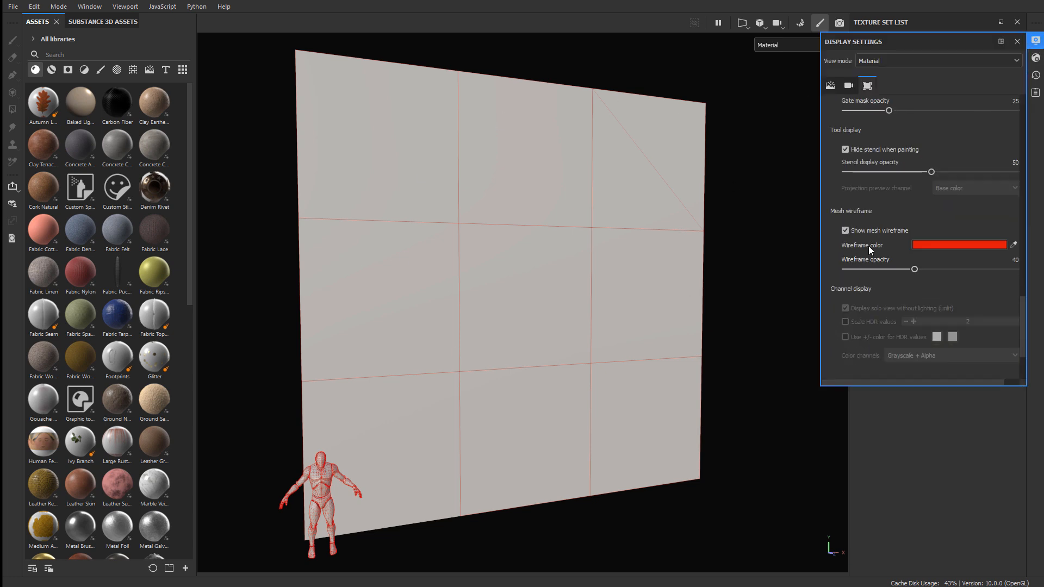
{"action": "left_click", "coordinate": [845, 231]}
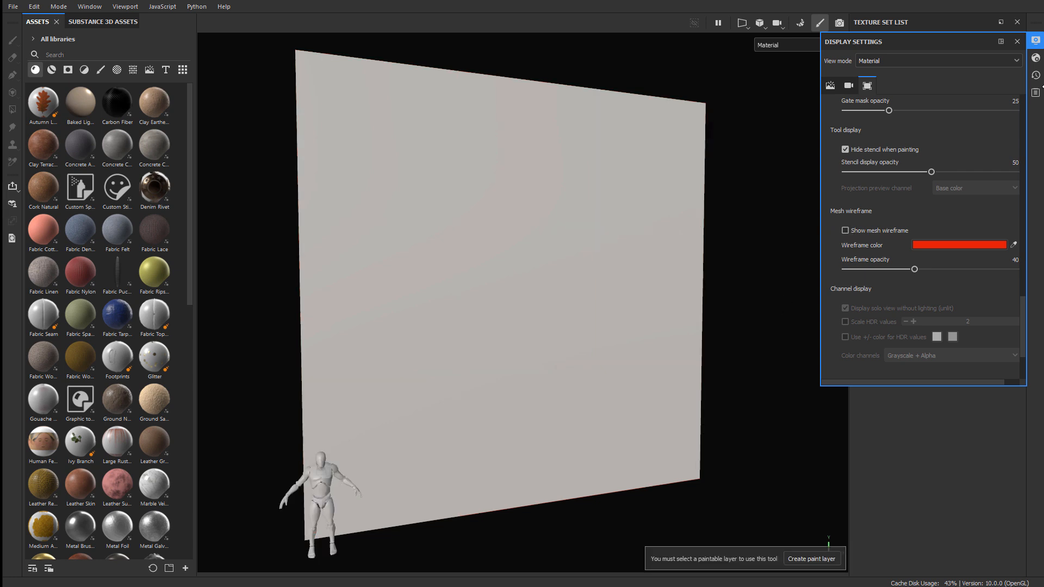
{"action": "left_click", "coordinate": [1018, 42]}
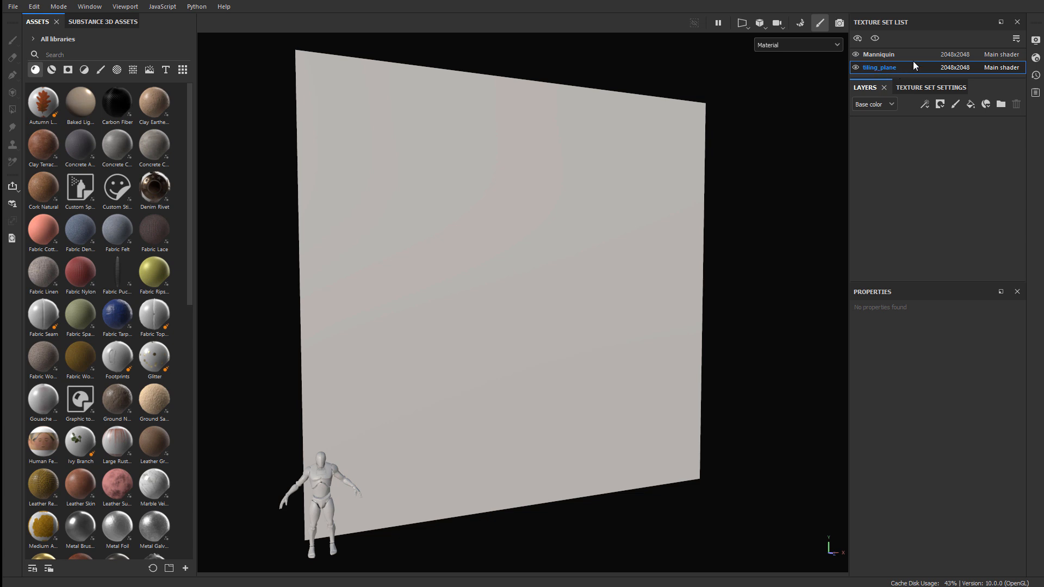
Add a fill layer to the tiling_plane texture set and name it "Brick Generator Mask"
{"action": "middle_click_drag", "start_coordinate": [640, 315], "coordinate": [676, 305]}
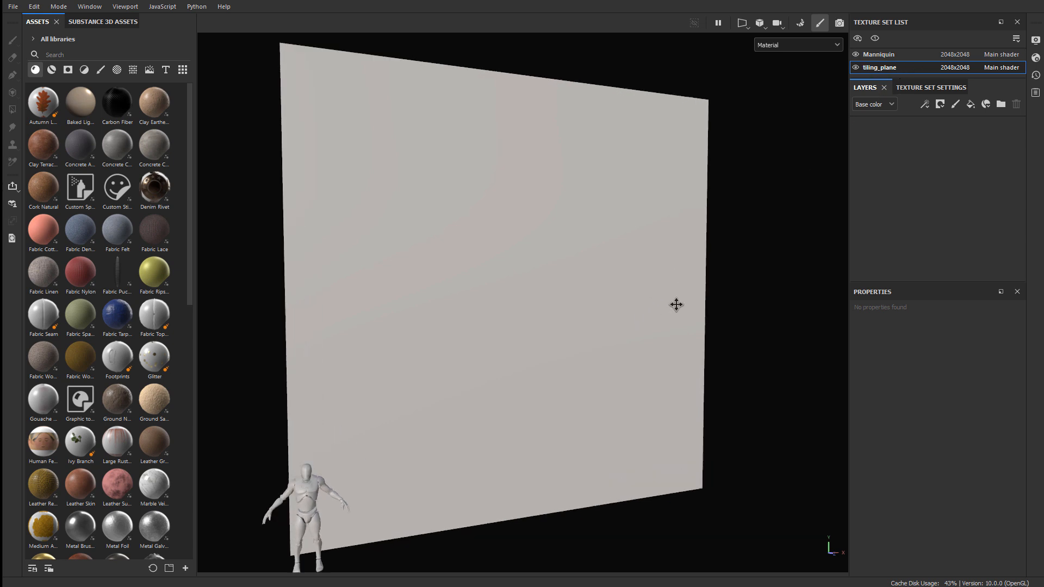
{"action": "left_click", "coordinate": [970, 105]}
{"action": "double_click", "coordinate": [897, 129]}
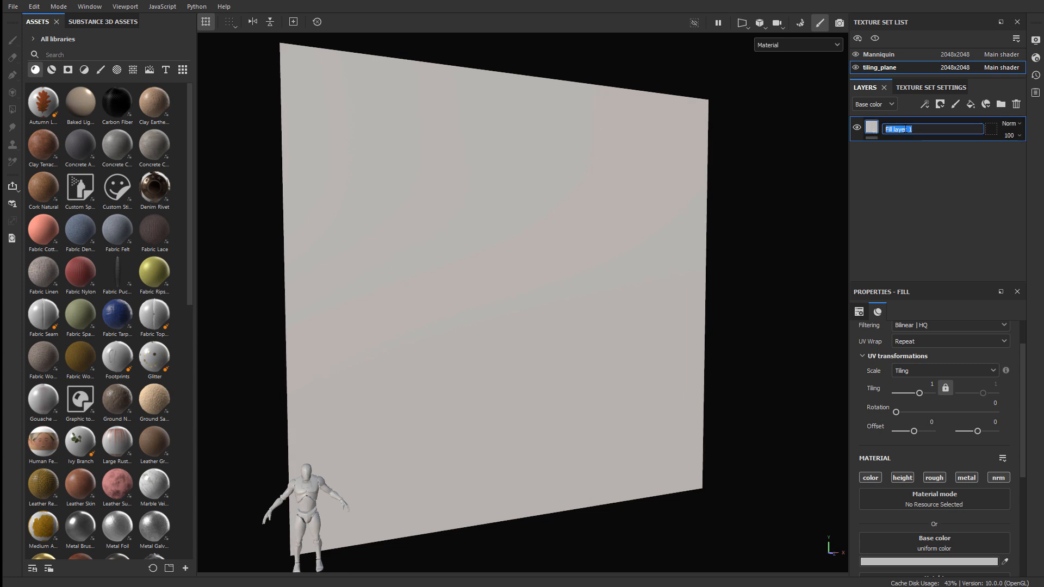
{"action": "type", "text": "Brick Generator Mask"}
{"action": "key", "text": "Return"}
Give the Brick Generator Mask layer a black mask and add a fill effect to that mask
{"action": "right_click", "coordinate": [872, 127]}
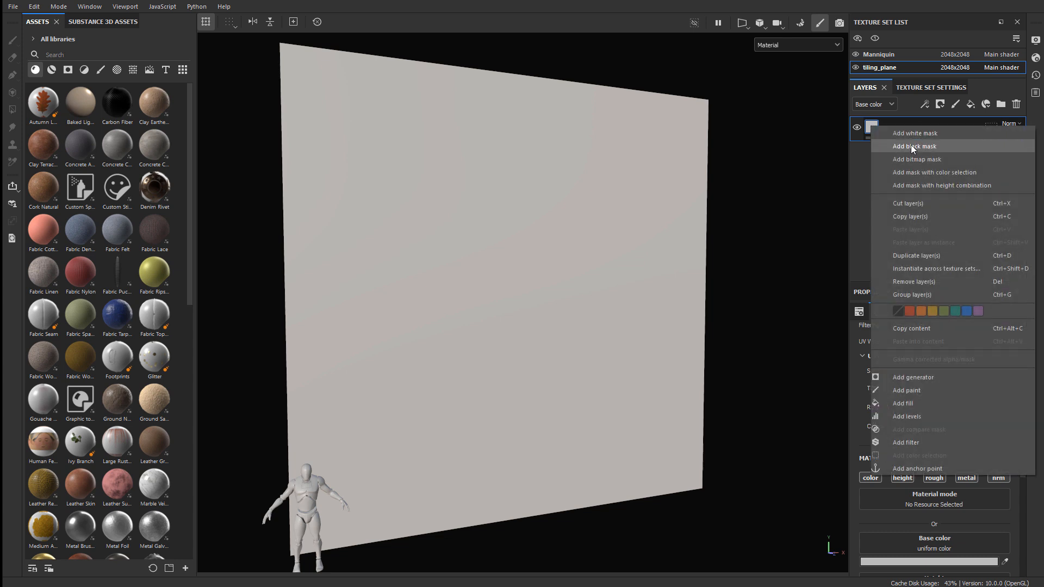
{"action": "left_click", "coordinate": [911, 146]}
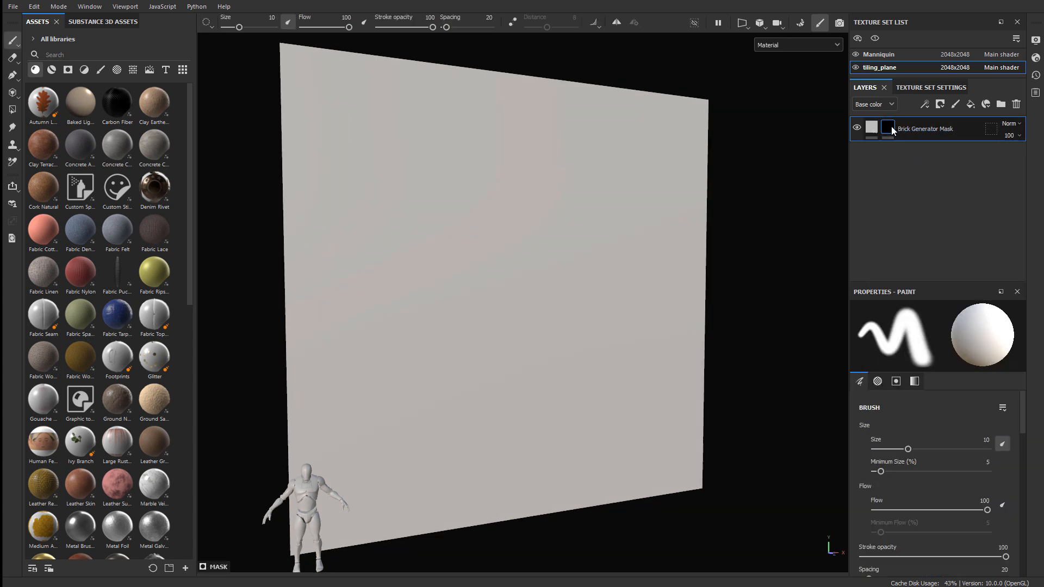
{"action": "mouse_move", "coordinate": [892, 126]}
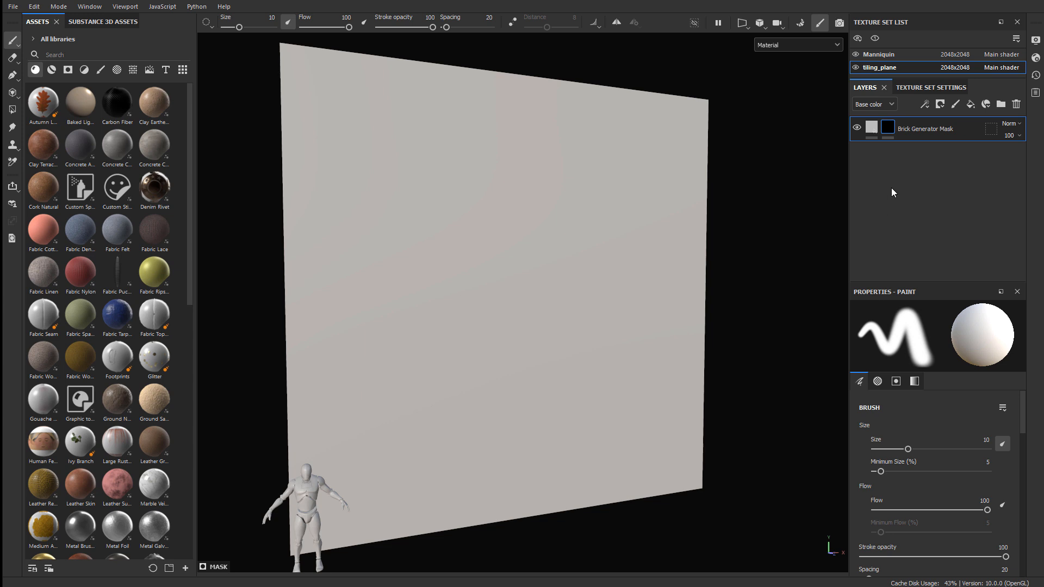
{"action": "right_click", "coordinate": [889, 126]}
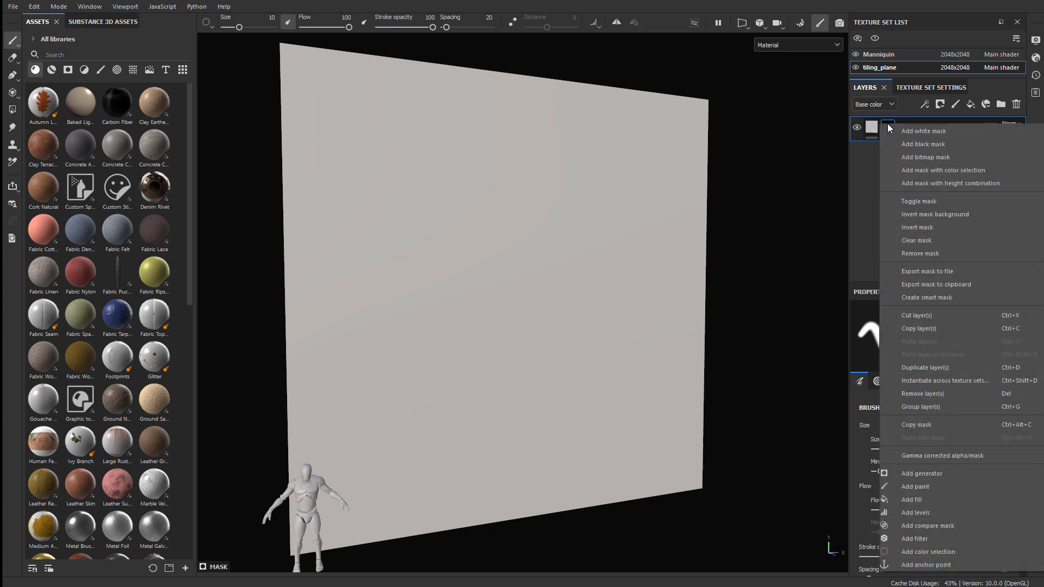
{"action": "left_click", "coordinate": [922, 499]}
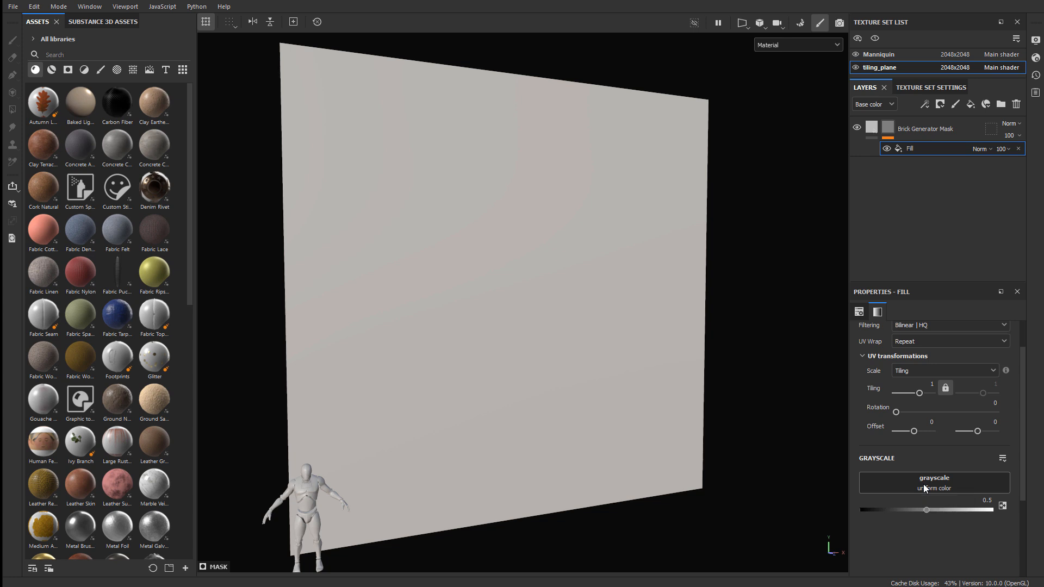
Search the procedural and texture resources for "brick" and assign Brick generator as the mask fill's grayscale source
{"action": "left_click", "coordinate": [938, 484]}
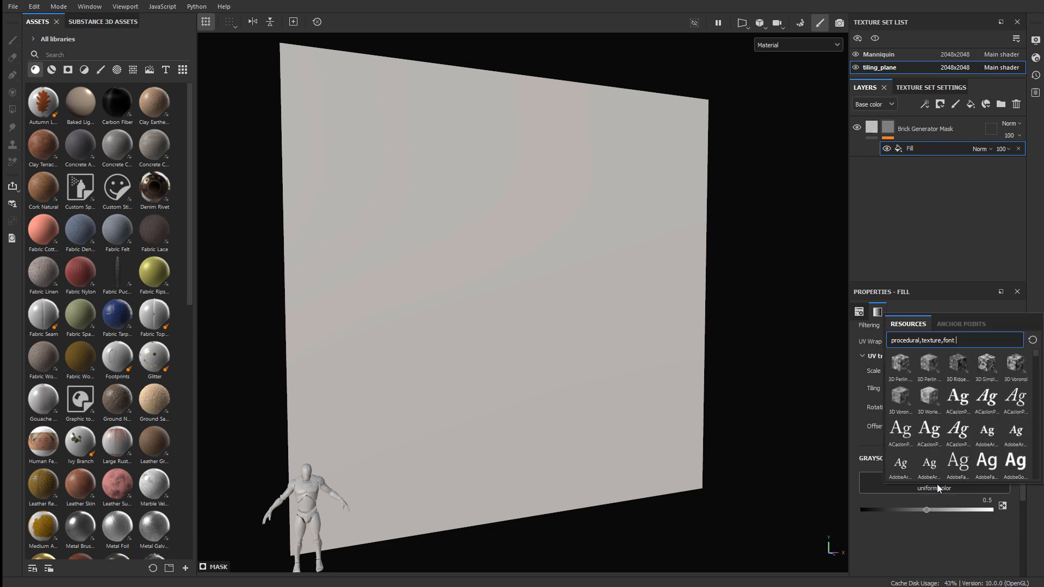
{"action": "double_click", "coordinate": [961, 341]}
{"action": "key", "text": "BackSpace"}
{"action": "key", "text": "BackSpace"}
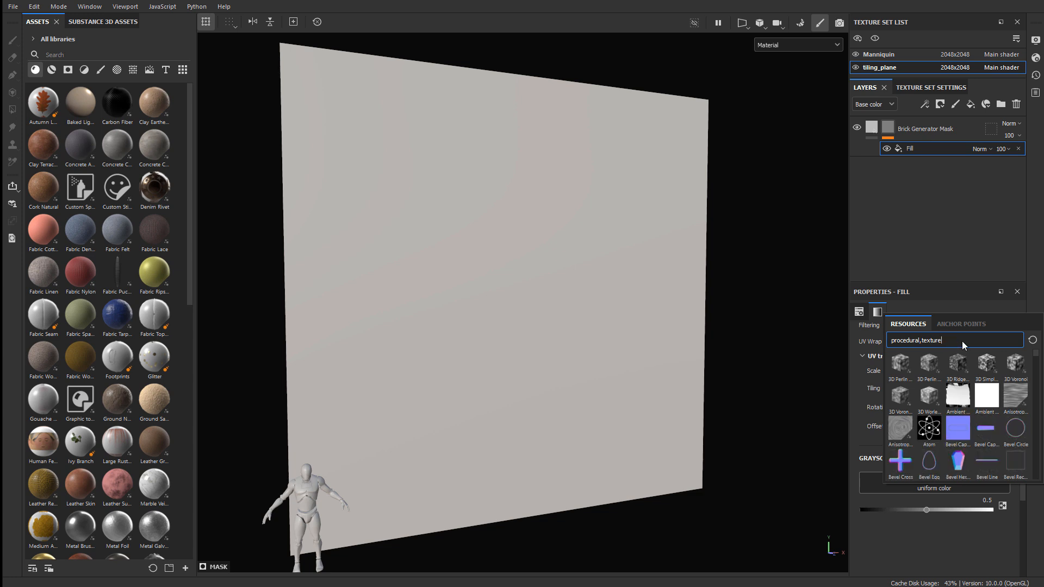
{"action": "type", "text": "brick"}
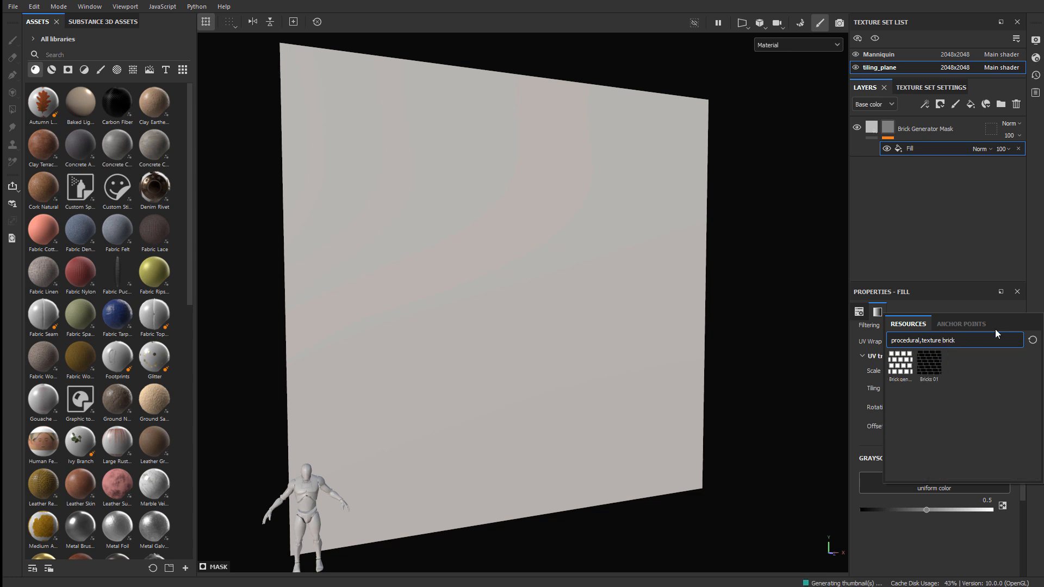
{"action": "left_click", "coordinate": [904, 370]}
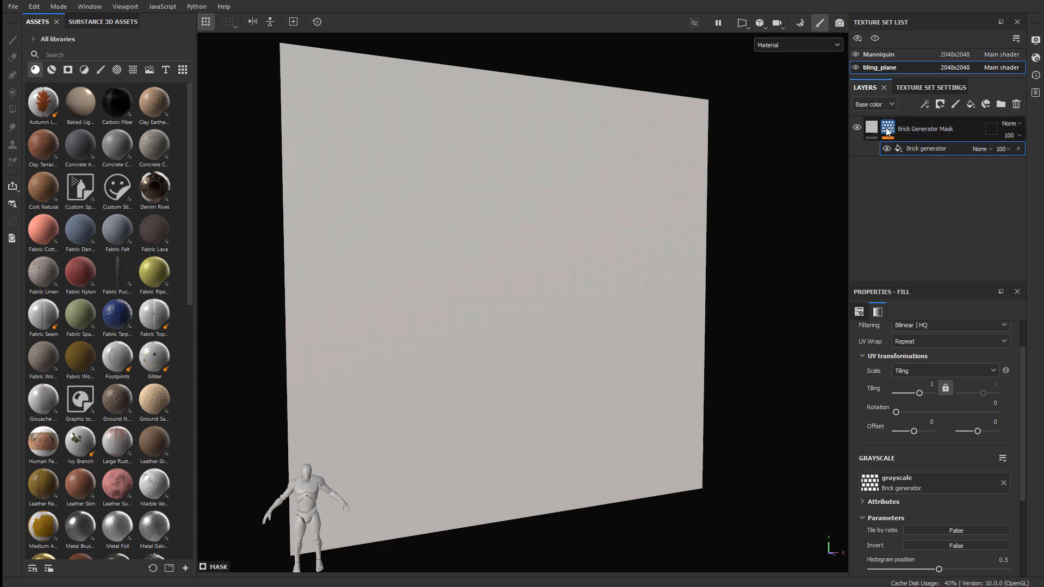
Switch the viewport display from Material to Mask and frame the brick pattern beside the mannequin
{"action": "mouse_move", "coordinate": [886, 130]}
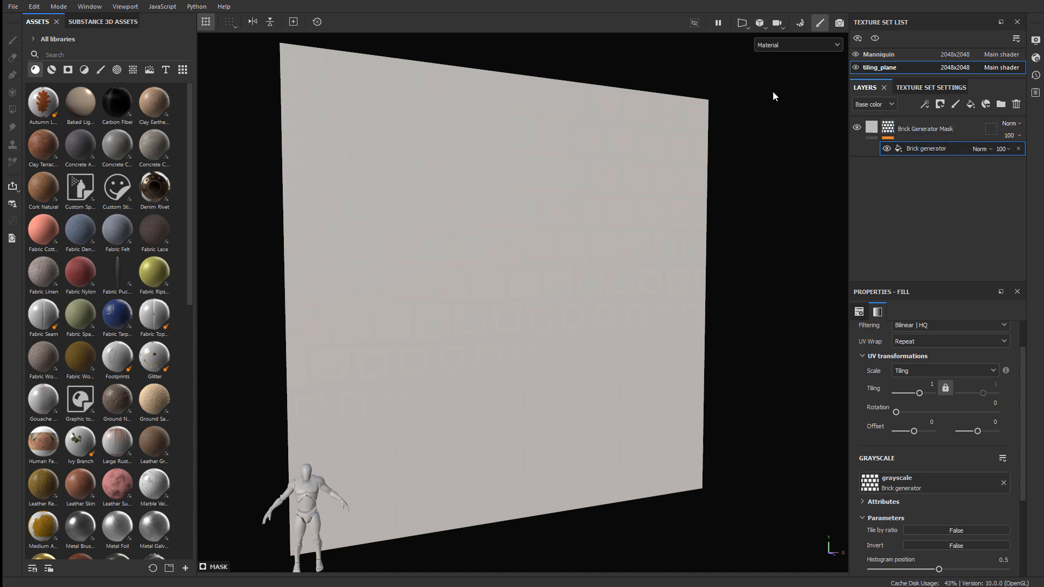
{"action": "left_click", "coordinate": [782, 44]}
{"action": "left_click", "coordinate": [780, 157]}
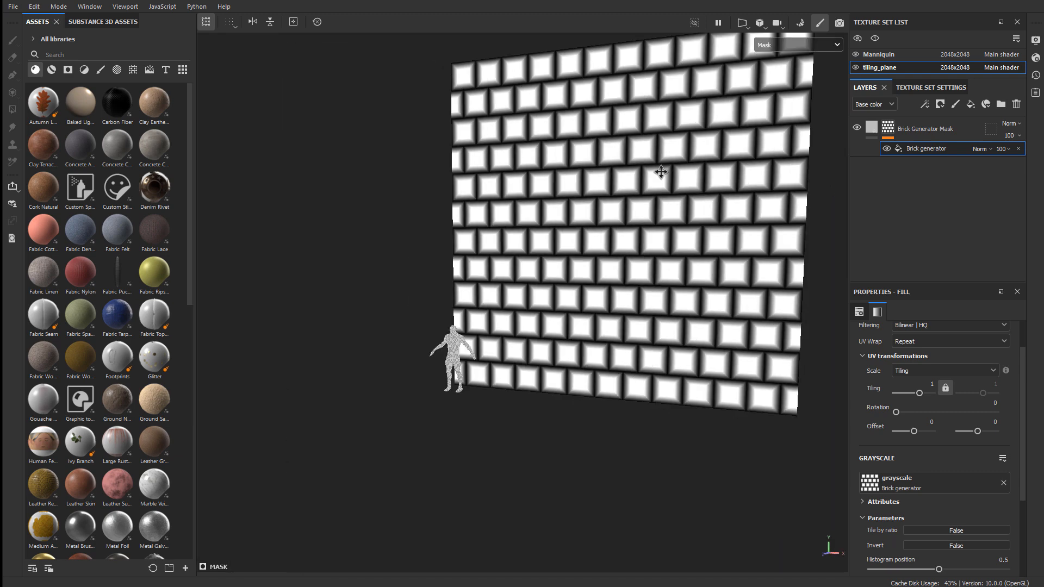
{"action": "left_click_drag", "start_coordinate": [662, 171], "coordinate": [489, 200], "text": "alt"}
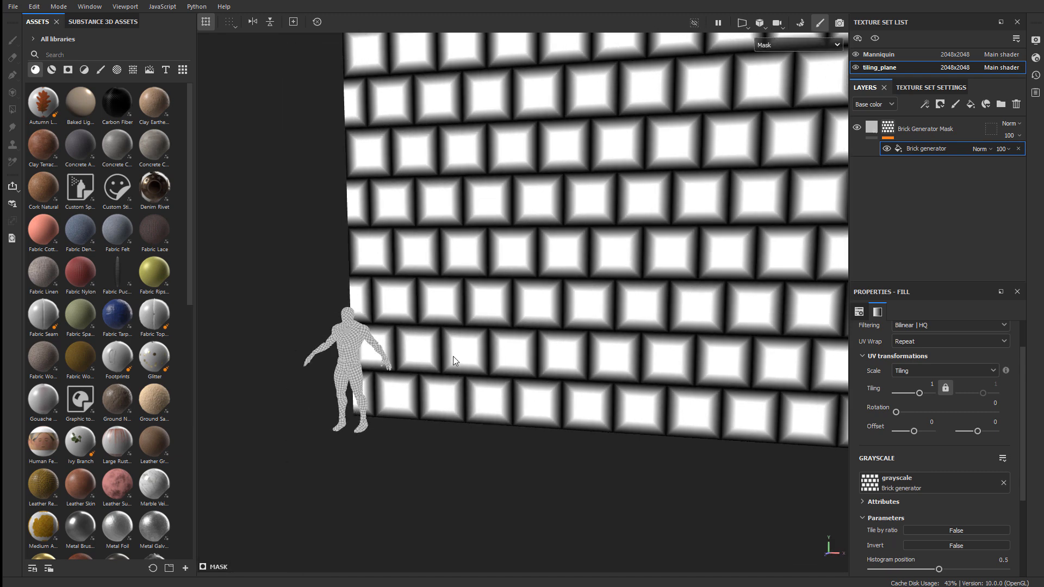
{"action": "right_click_drag", "start_coordinate": [453, 356], "coordinate": [534, 264], "text": "alt"}
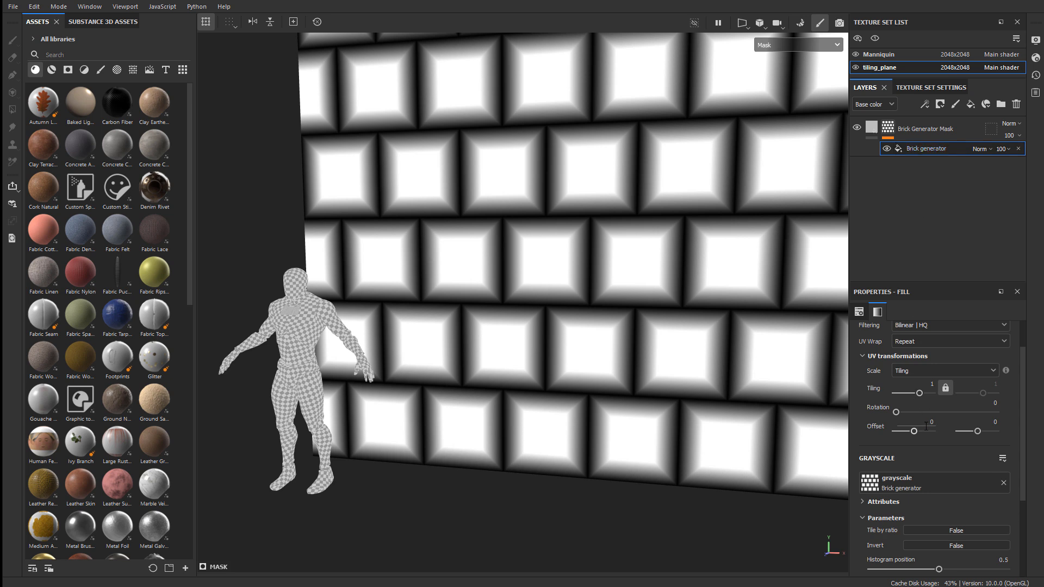
Set the Brick generator's pattern to 7 for Bricks X and 12 for Bricks Y
{"action": "scroll", "coordinate": [926, 448], "scroll_direction": "down", "scroll_amount": 2}
{"action": "scroll", "coordinate": [912, 391], "scroll_direction": "down", "scroll_amount": 2}
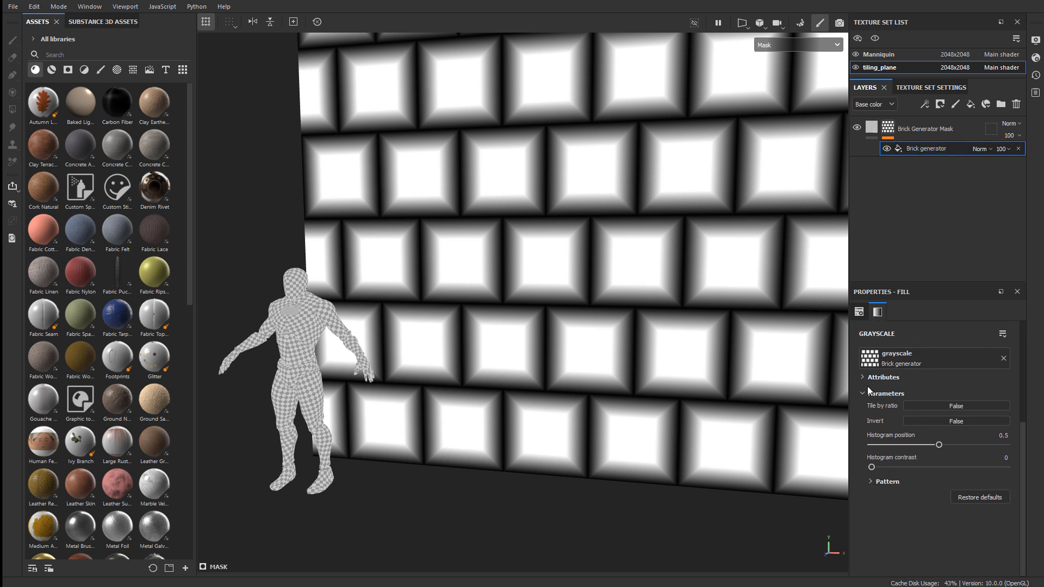
{"action": "left_click", "coordinate": [872, 482]}
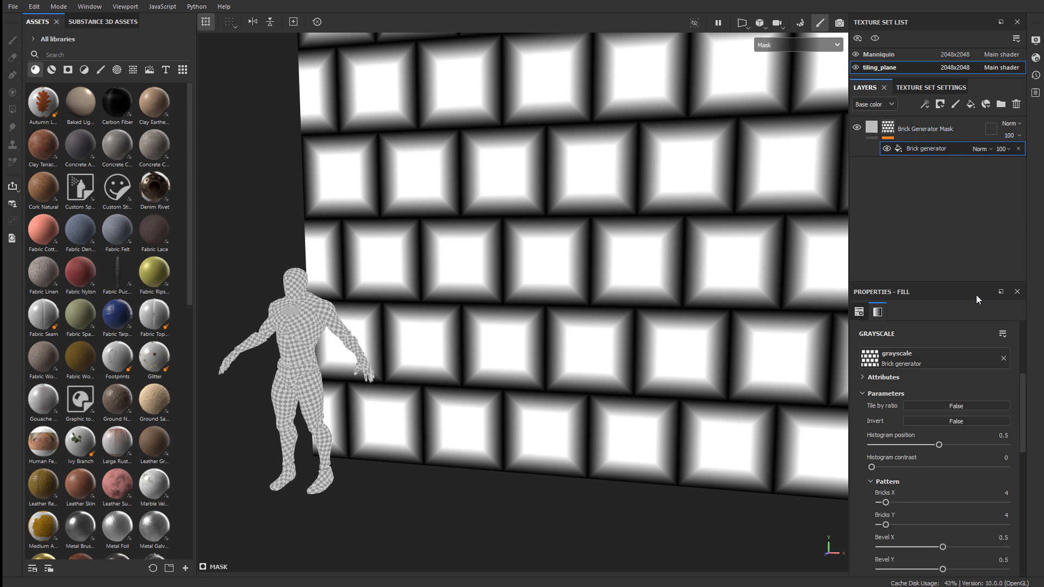
{"action": "scroll", "coordinate": [987, 419], "scroll_direction": "down", "scroll_amount": 3}
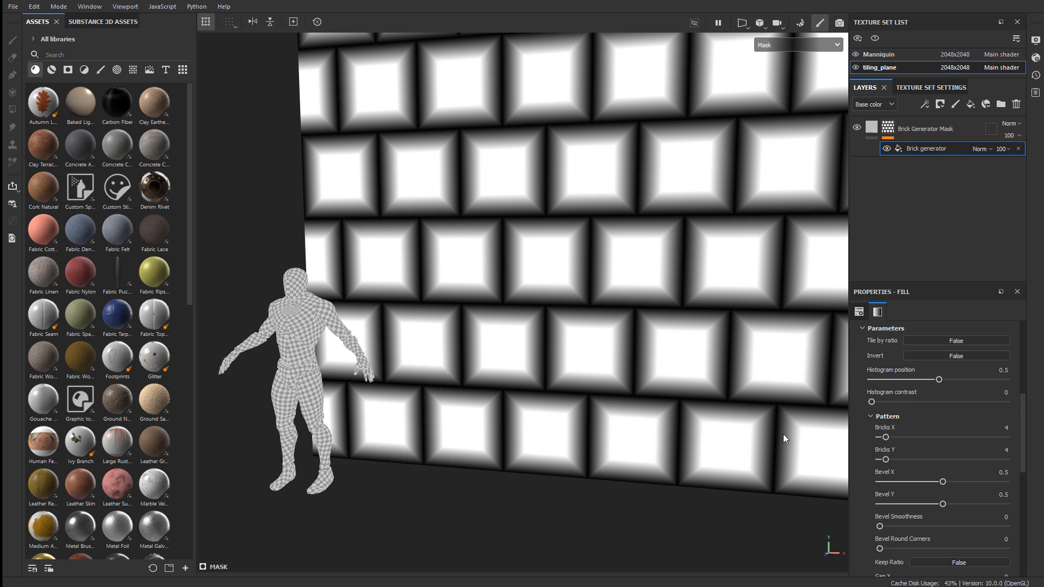
{"action": "scroll", "coordinate": [927, 445], "scroll_direction": "down", "scroll_amount": 2}
{"action": "scroll", "coordinate": [927, 444], "scroll_direction": "up", "scroll_amount": 2}
{"action": "scroll", "coordinate": [922, 463], "scroll_direction": "down", "scroll_amount": 2}
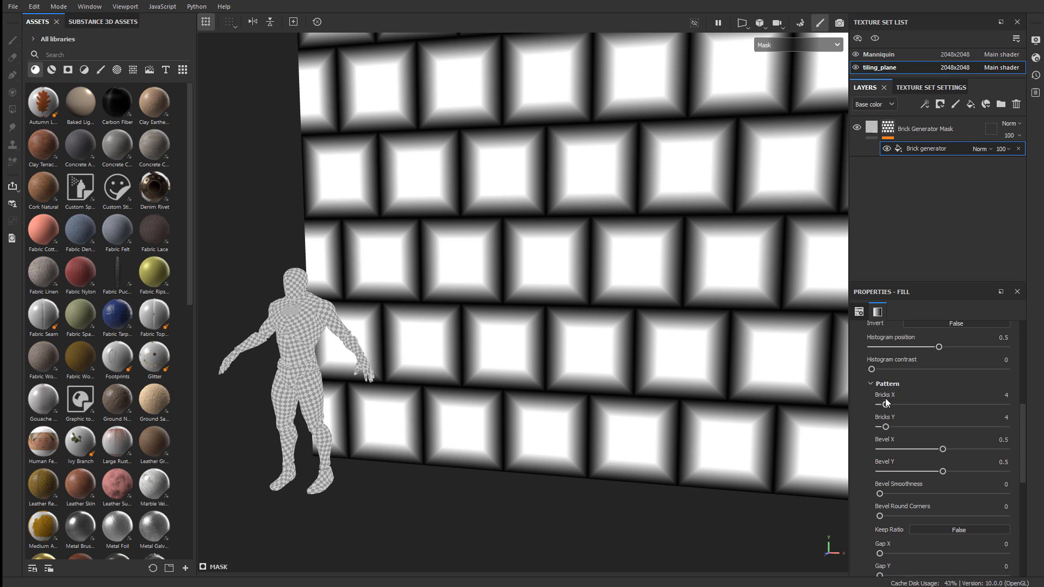
{"action": "left_click", "coordinate": [1007, 396]}
{"action": "type", "text": "7"}
{"action": "left_click", "coordinate": [1006, 417]}
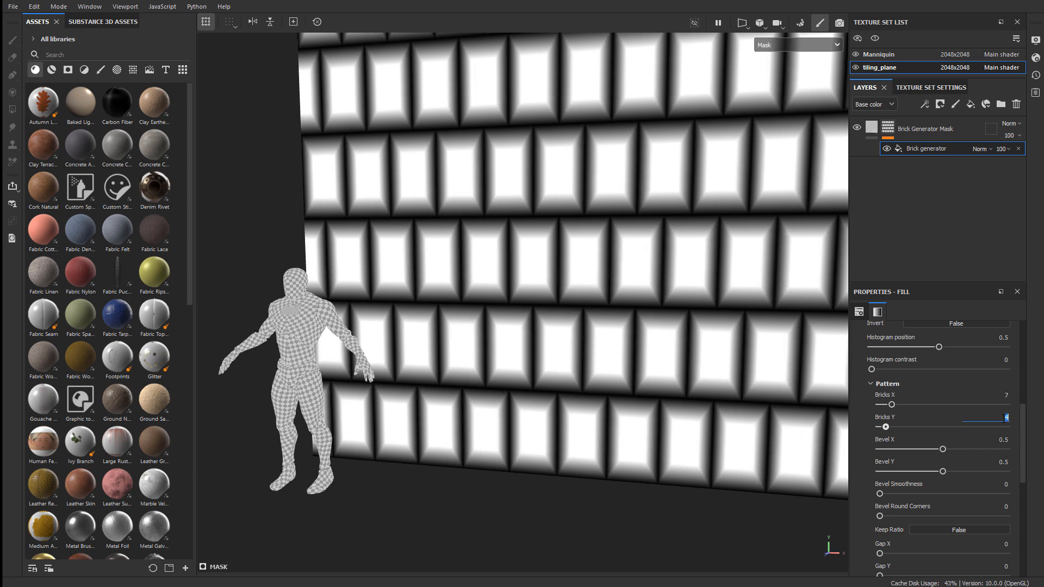
{"action": "type", "text": "12"}
{"action": "key", "text": "Return"}
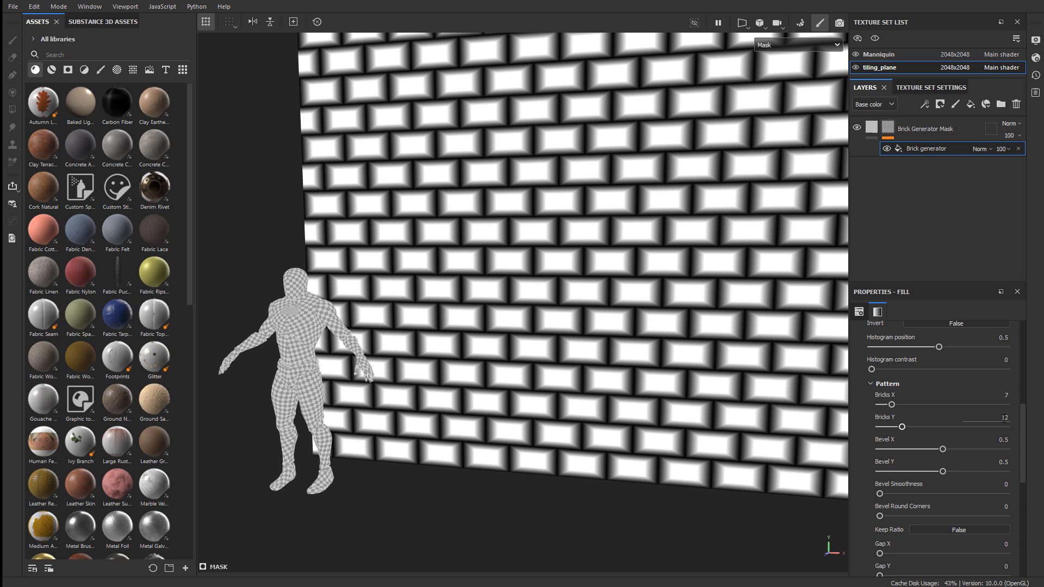
Set the brick pattern's Bevel X and Bevel Y to 0.02 each
{"action": "right_click_drag", "start_coordinate": [420, 387], "coordinate": [529, 378], "text": "alt"}
{"action": "middle_click_drag", "start_coordinate": [529, 377], "coordinate": [547, 354], "text": "alt"}
{"action": "right_click_drag", "start_coordinate": [546, 353], "coordinate": [558, 348], "text": "alt"}
{"action": "left_click_drag", "start_coordinate": [558, 348], "coordinate": [542, 349], "text": "alt"}
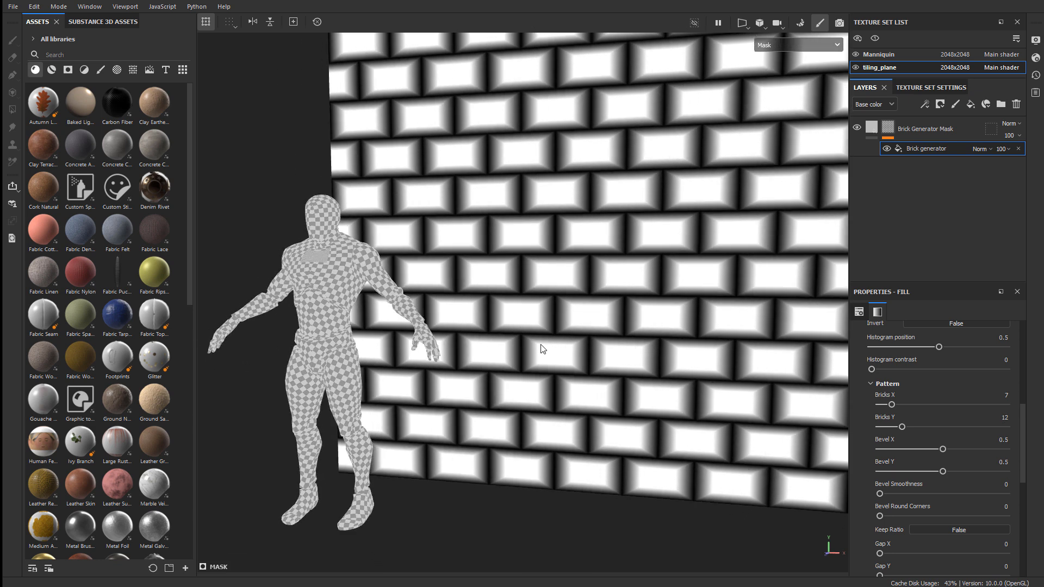
{"action": "scroll", "coordinate": [890, 390], "scroll_direction": "down", "scroll_amount": 3}
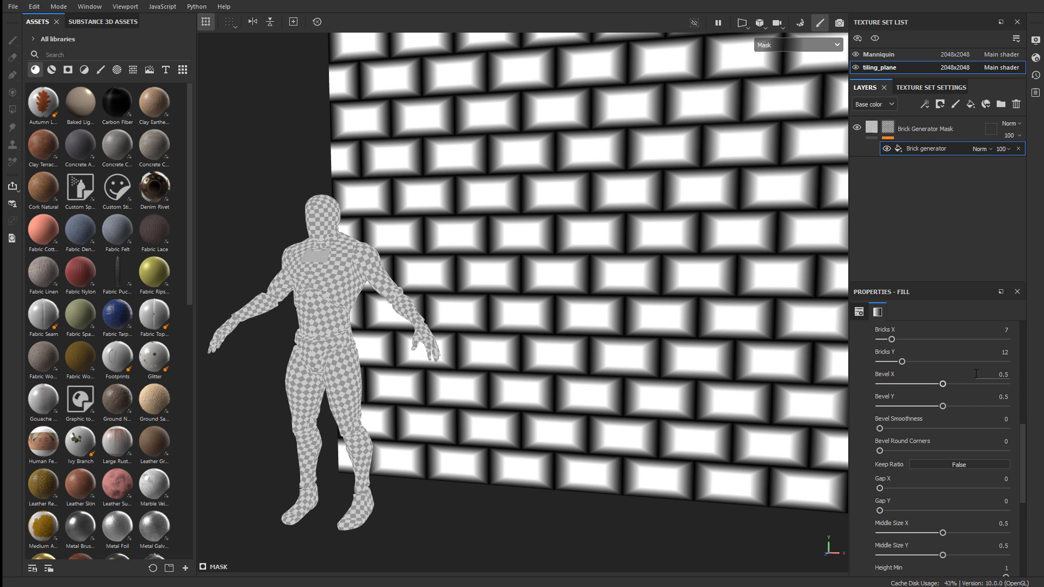
{"action": "left_click", "coordinate": [1003, 375]}
{"action": "key", "text": "BackSpace"}
{"action": "type", "text": "0.02"}
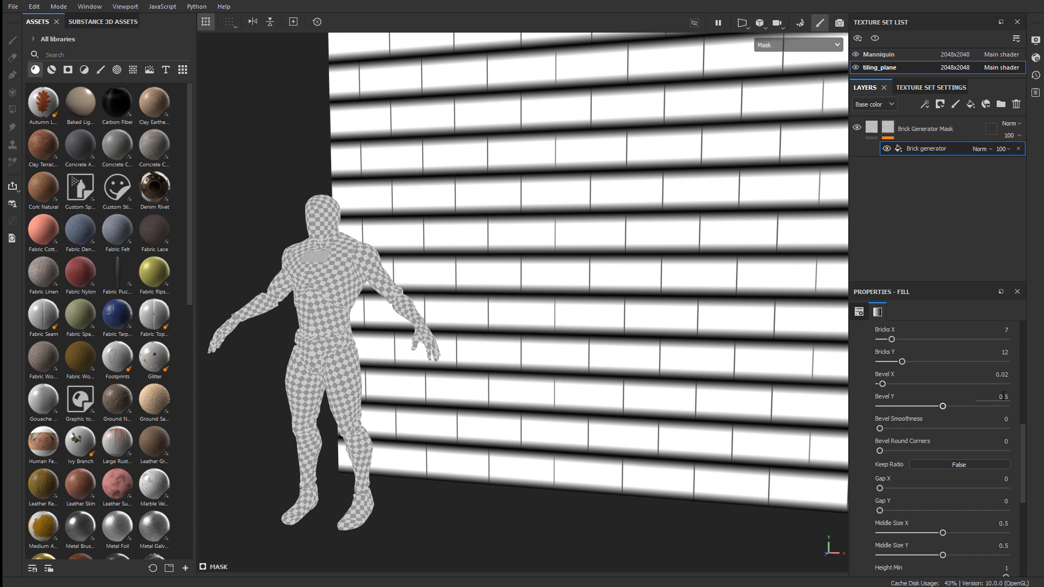
{"action": "left_click", "coordinate": [1003, 398]}
{"action": "type", "text": "0.02"}
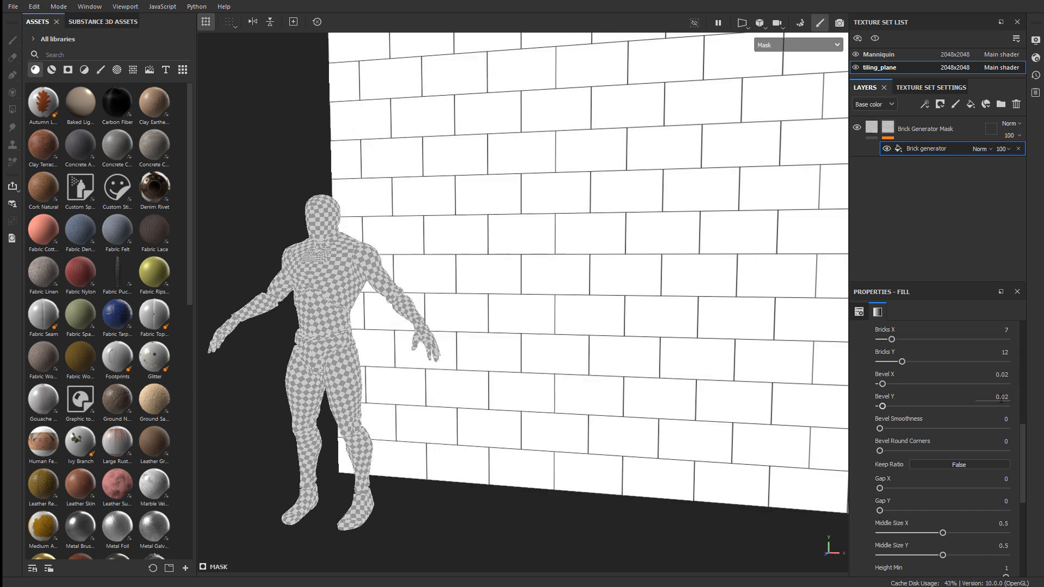
{"action": "key", "text": "Return"}
Set the brick pattern's Gap X and Gap Y to 0.03 each
{"action": "left_click", "coordinate": [1006, 478]}
{"action": "type", "text": ".03"}
{"action": "key", "text": "Return"}
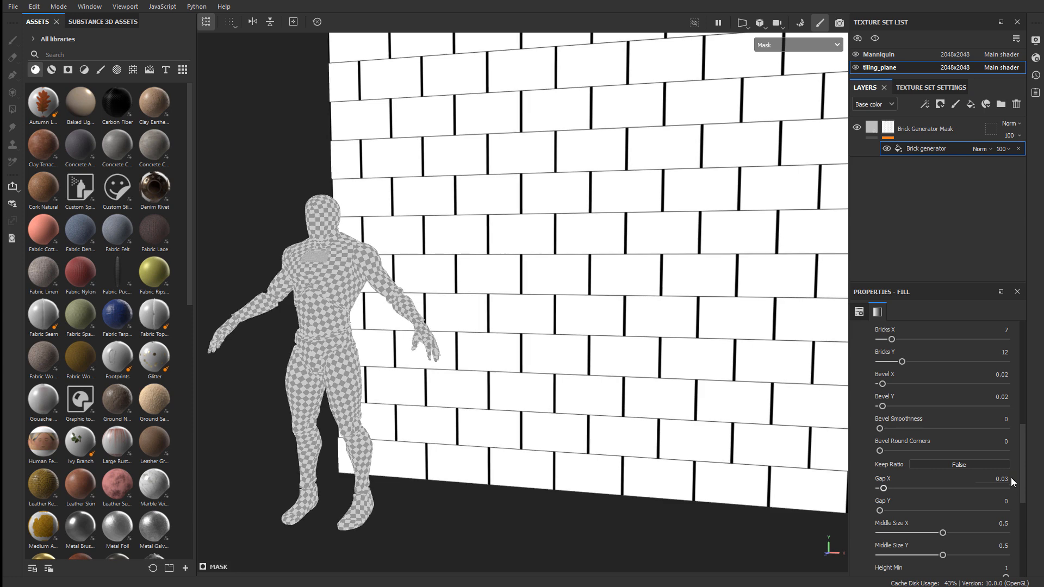
{"action": "left_click", "coordinate": [1007, 502]}
{"action": "type", "text": "."}
{"action": "type", "text": "03"}
{"action": "key", "text": "Return"}
{"action": "middle_click_drag", "start_coordinate": [587, 383], "coordinate": [619, 377], "text": "alt"}
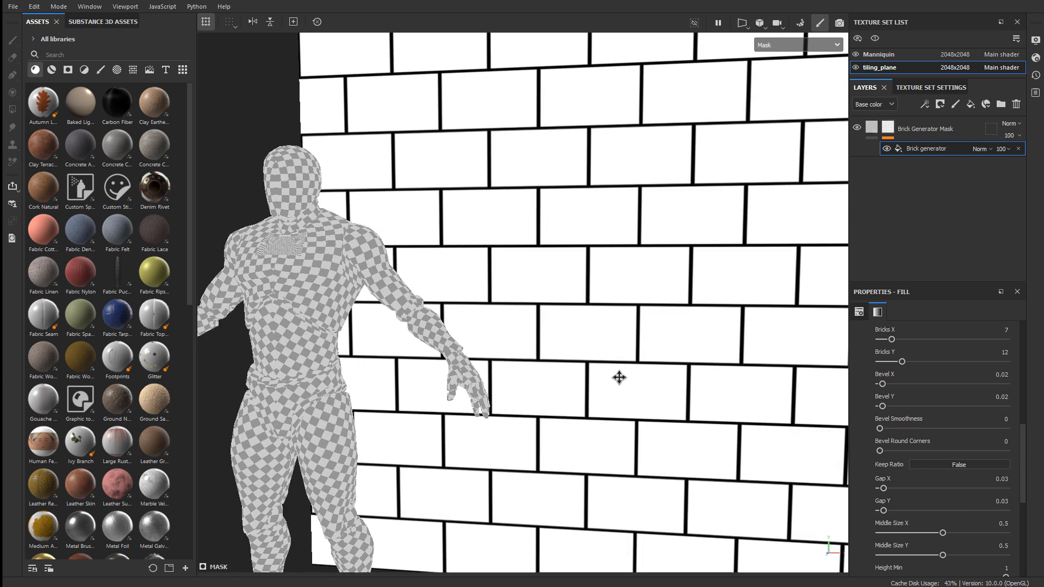
Add an empty filter effect to the mask of the Brick Generator Mask layer
{"action": "left_click_drag", "start_coordinate": [619, 376], "coordinate": [597, 373], "text": "alt"}
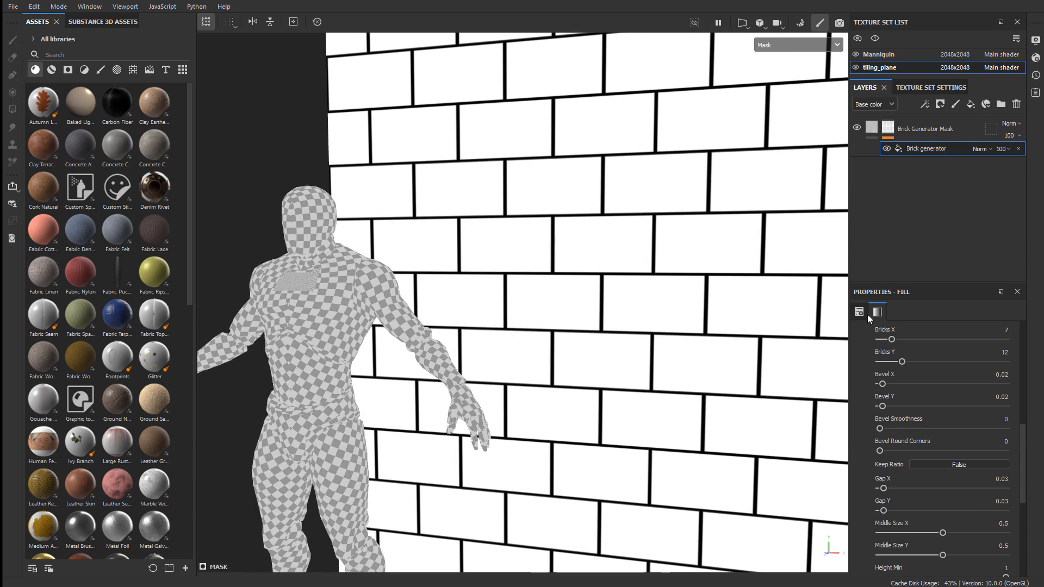
{"action": "scroll", "coordinate": [954, 494], "scroll_direction": "down", "scroll_amount": 5}
{"action": "scroll", "coordinate": [954, 493], "scroll_direction": "down", "scroll_amount": 2}
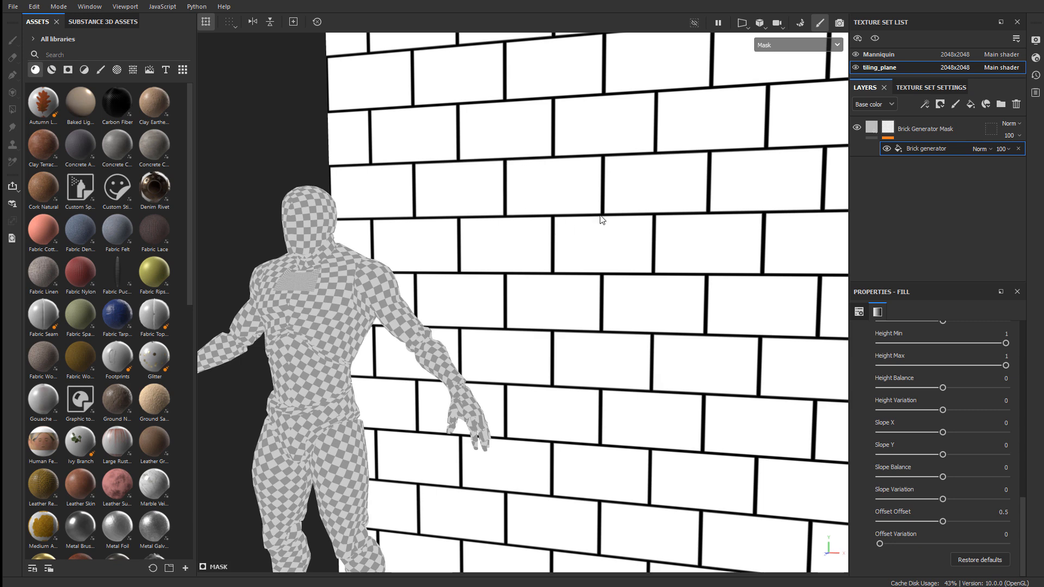
{"action": "key", "text": "1"}
{"action": "left_click", "coordinate": [887, 128]}
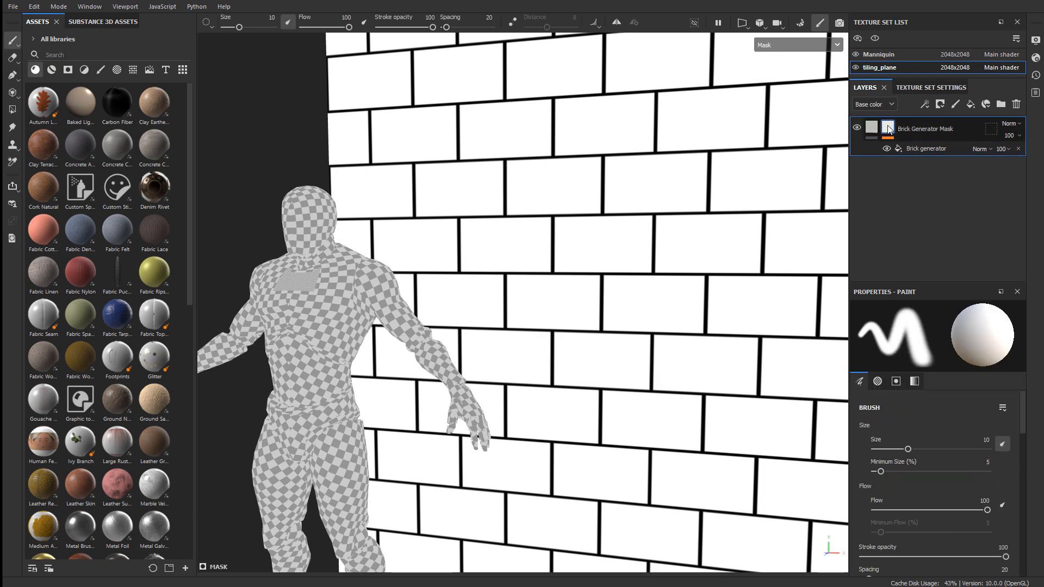
{"action": "right_click", "coordinate": [888, 128]}
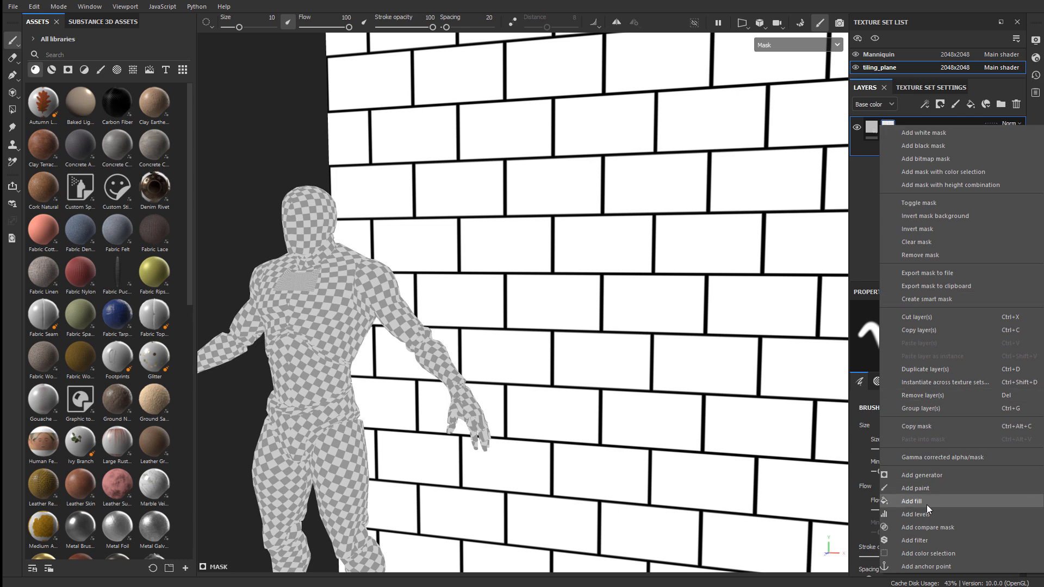
{"action": "left_click", "coordinate": [923, 539]}
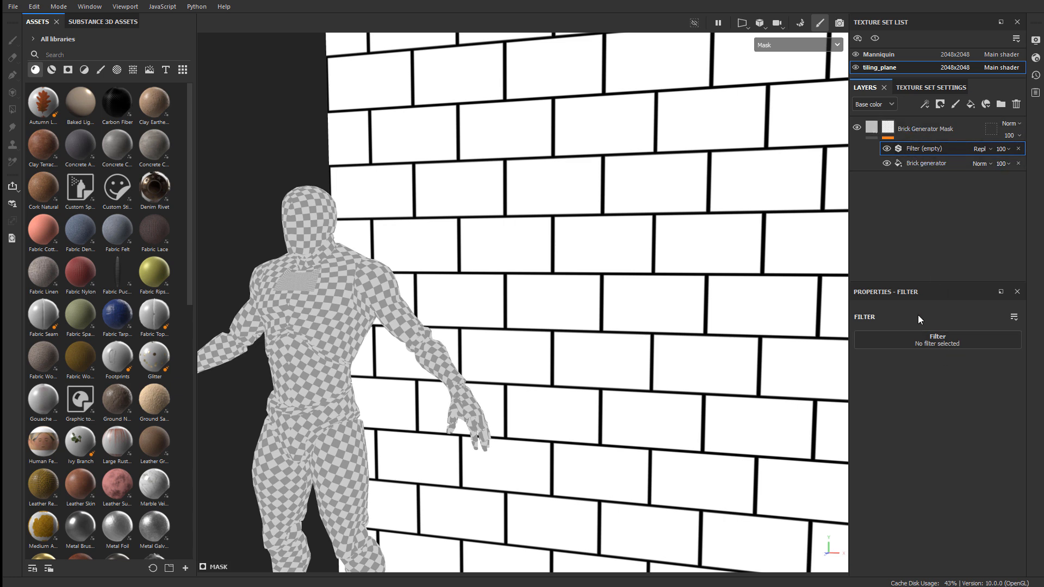
Search the filters for "blur" and assign Blur Slope to the mask's empty filter
{"action": "left_click", "coordinate": [930, 337]}
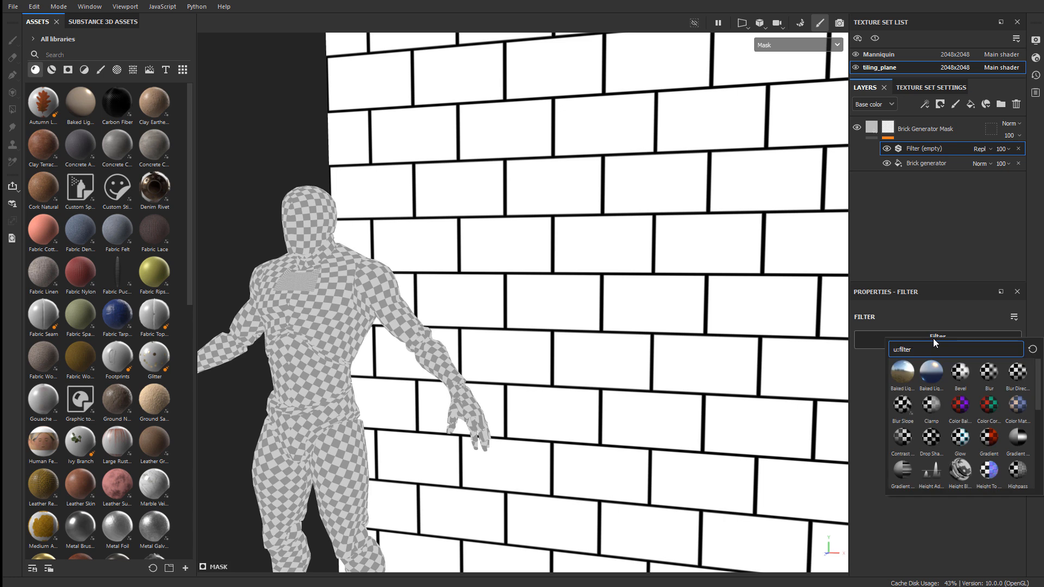
{"action": "type", "text": "blur"}
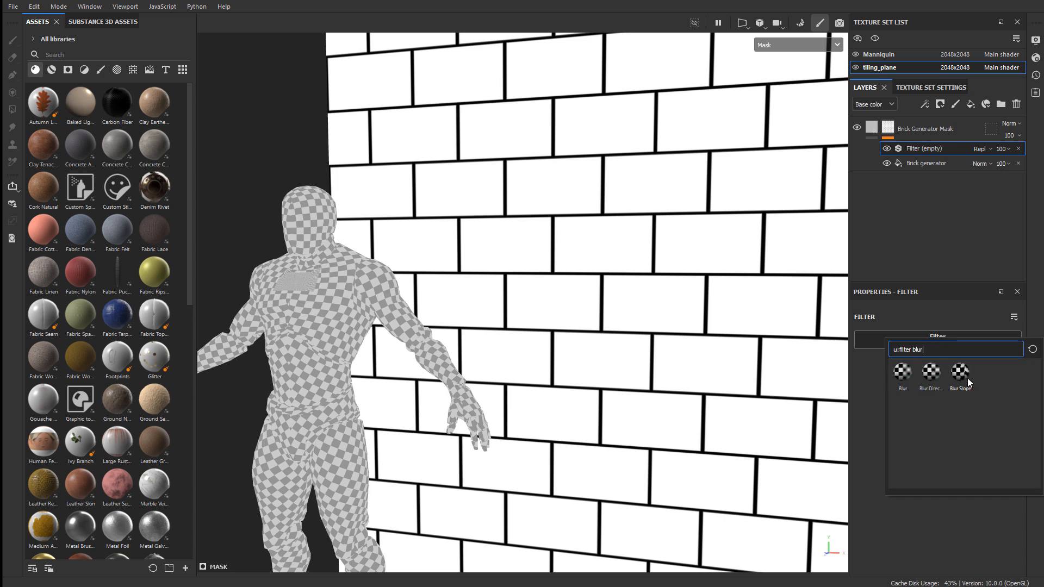
{"action": "mouse_move", "coordinate": [966, 380]}
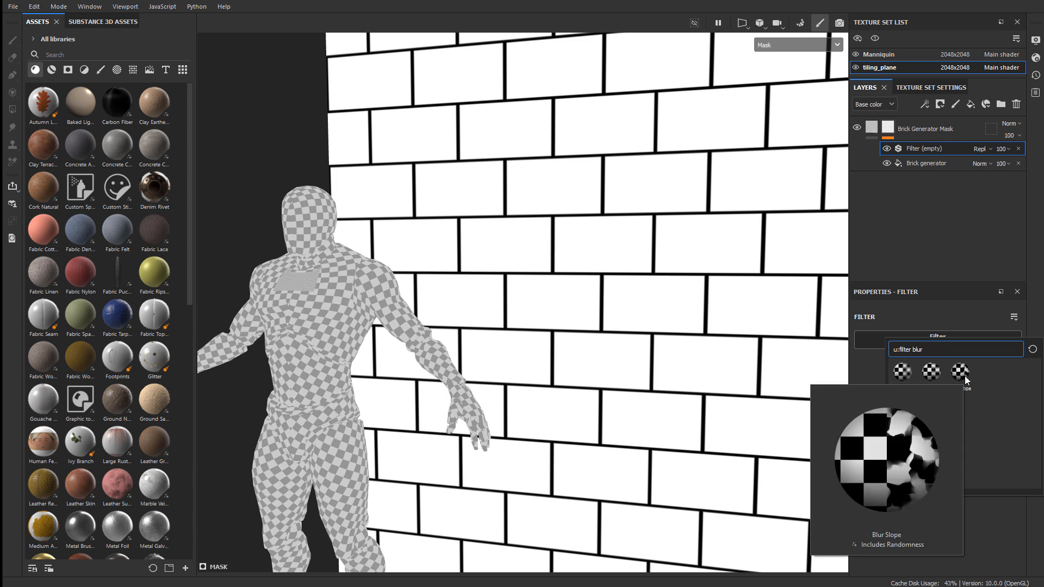
{"action": "left_click", "coordinate": [959, 373]}
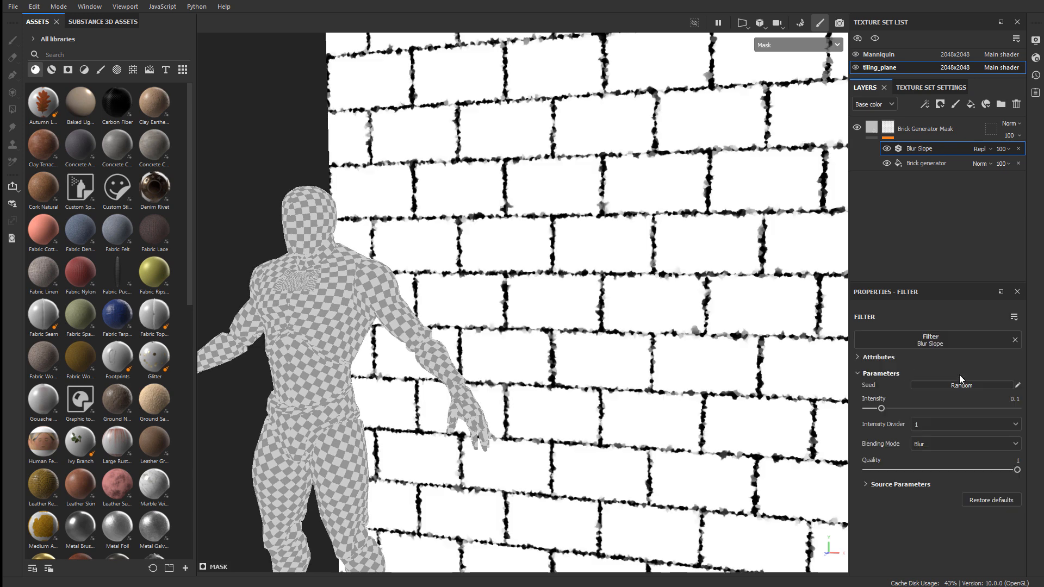
Switch the Blur Slope filter's source type to Custom Noise in its source parameters
{"action": "scroll", "coordinate": [624, 321], "scroll_direction": "up", "scroll_amount": 3}
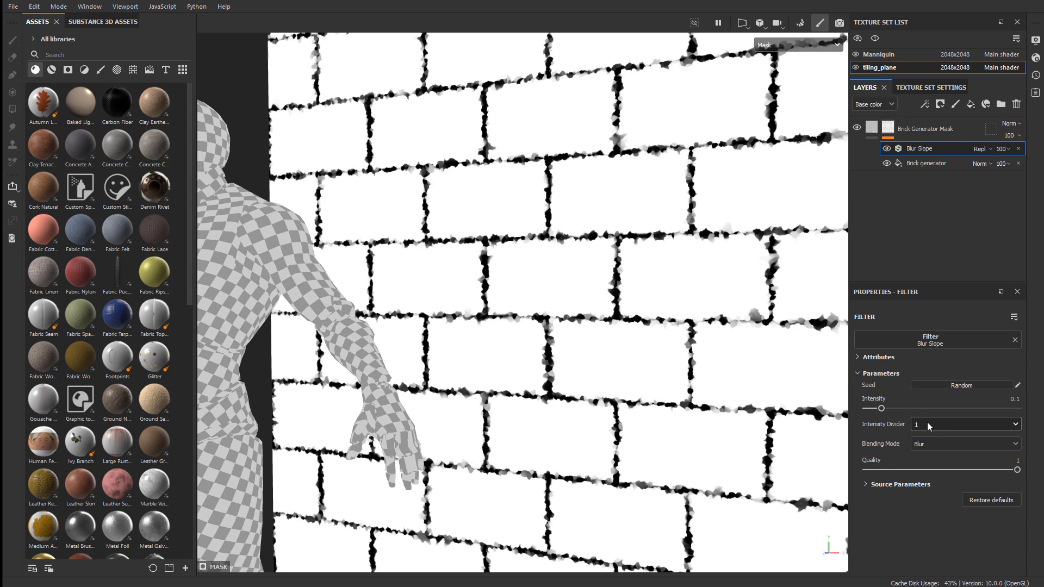
{"action": "left_click", "coordinate": [865, 485]}
{"action": "scroll", "coordinate": [909, 455], "scroll_direction": "down", "scroll_amount": 1}
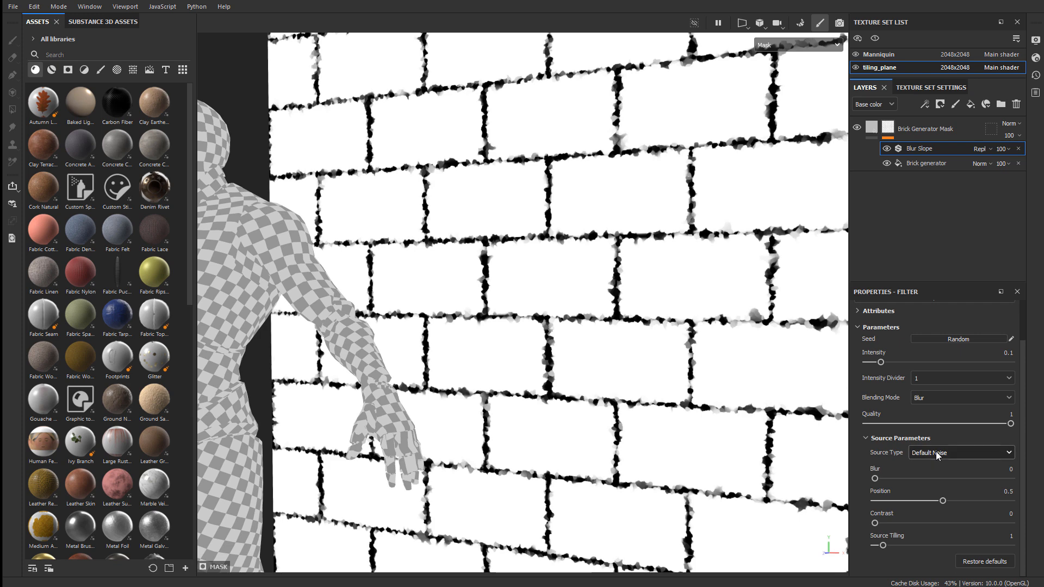
{"action": "left_click", "coordinate": [936, 453]}
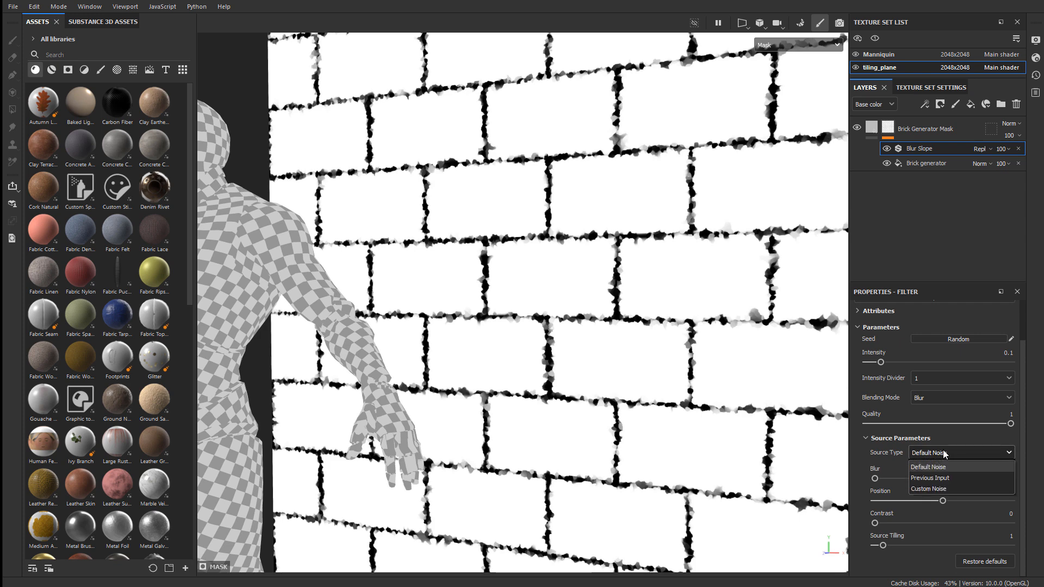
{"action": "left_click", "coordinate": [948, 489]}
{"action": "scroll", "coordinate": [949, 490], "scroll_direction": "down", "scroll_amount": 1}
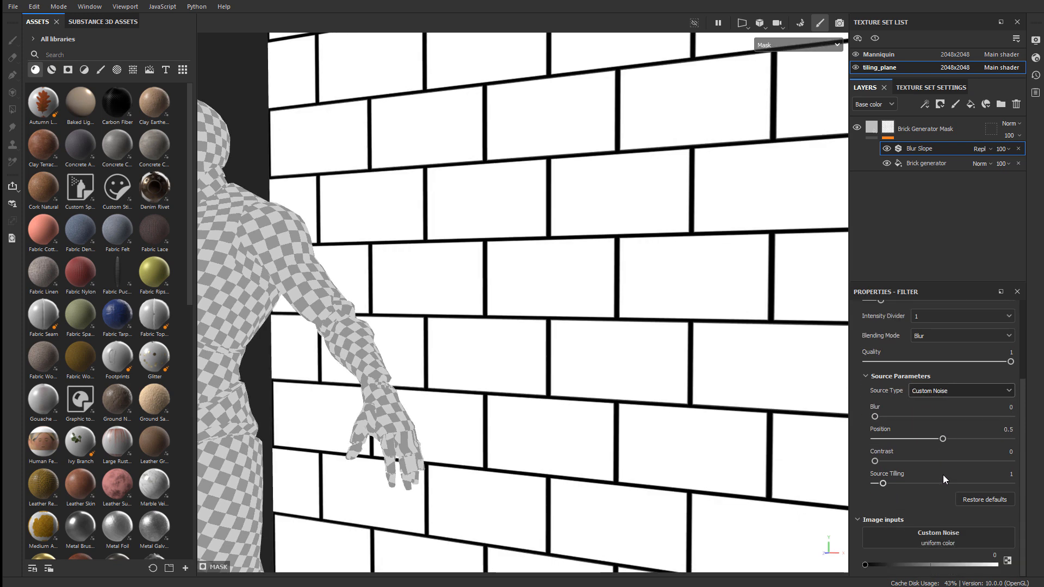
Search the procedural textures for "grunge" and load Grunge Concrete Dusty as the Blur Slope filter's custom noise
{"action": "left_click", "coordinate": [920, 537]}
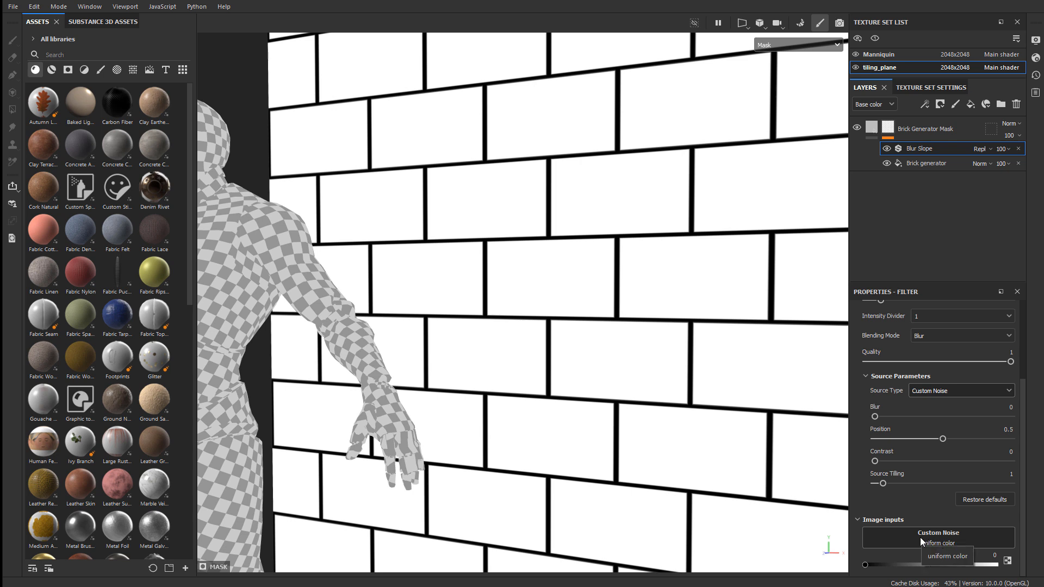
{"action": "key", "text": "BackSpace"}
{"action": "key", "text": "BackSpace"}
{"action": "key", "text": "BackSpace"}
{"action": "key", "text": "BackSpace"}
{"action": "key", "text": "BackSpace"}
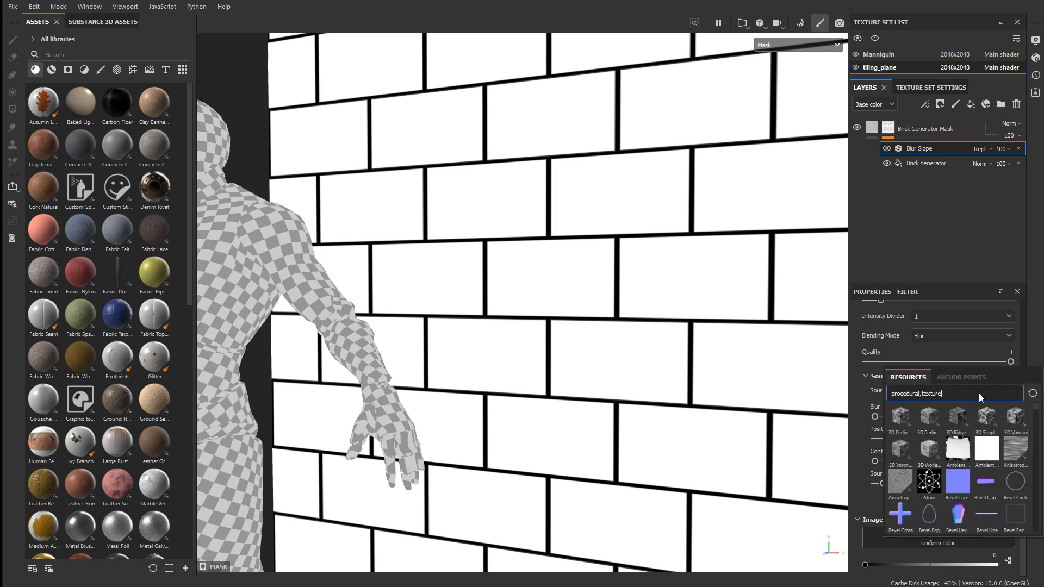
{"action": "type", "text": "gurnge"}
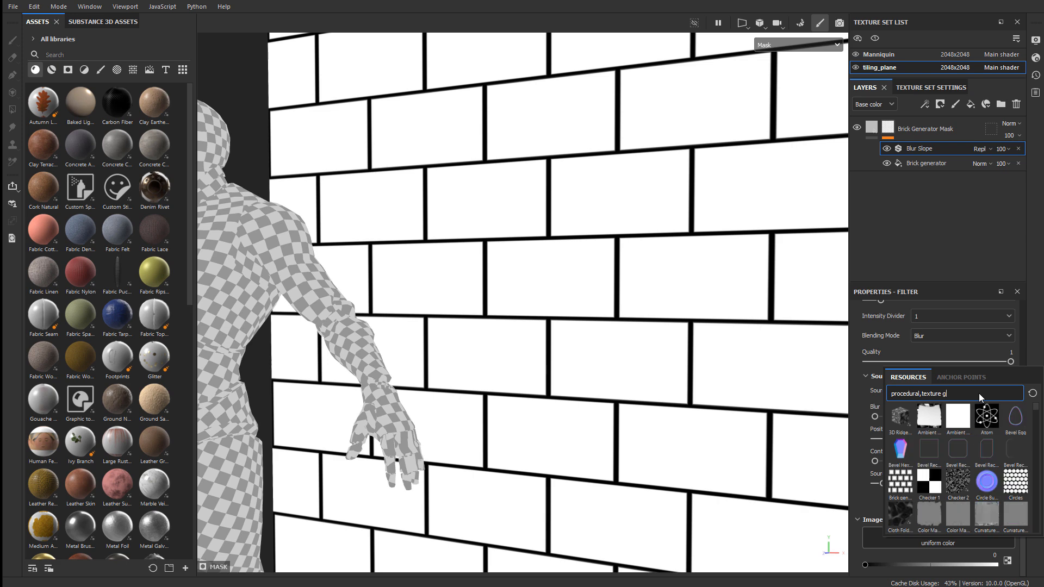
{"action": "key", "text": "BackSpace"}
{"action": "key", "text": "BackSpace"}
{"action": "key", "text": "BackSpace"}
{"action": "key", "text": "BackSpace"}
{"action": "key", "text": "BackSpace"}
{"action": "type", "text": "runge"}
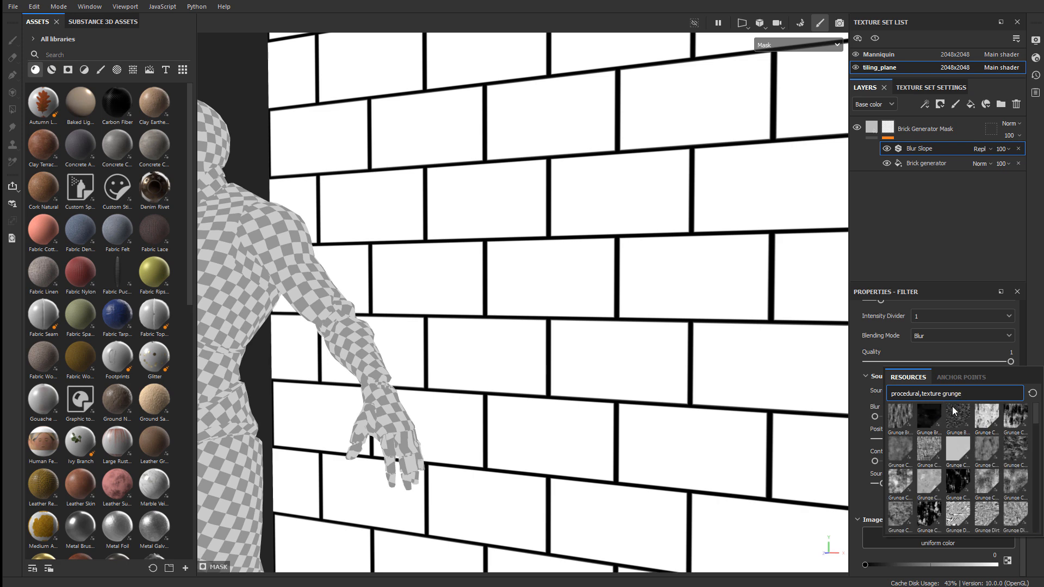
{"action": "left_click", "coordinate": [1021, 453]}
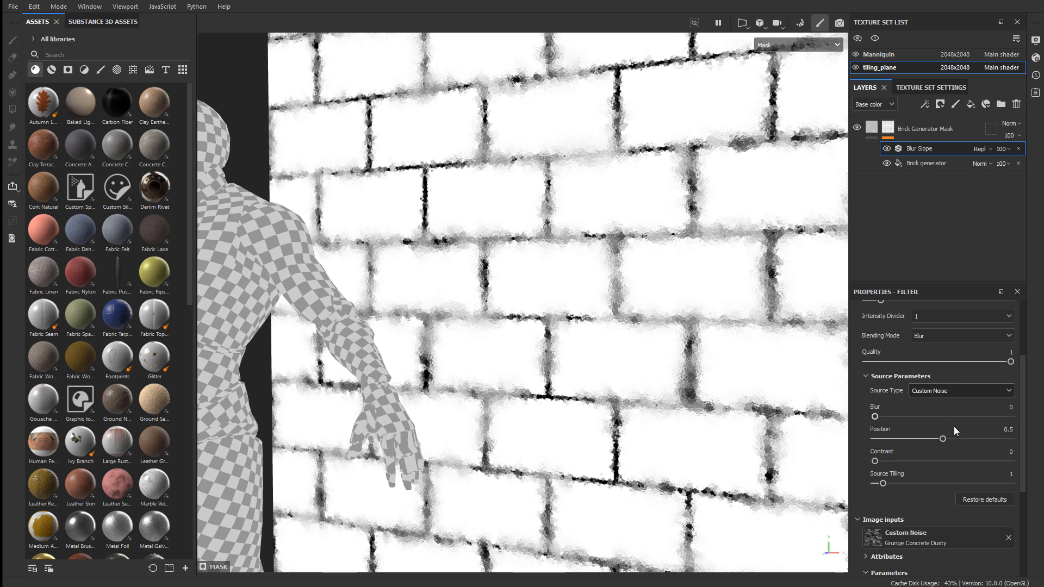
Lower the Blur Slope filter's Intensity to 0, then raise it to 0.008
{"action": "scroll", "coordinate": [937, 489], "scroll_direction": "up", "scroll_amount": 3}
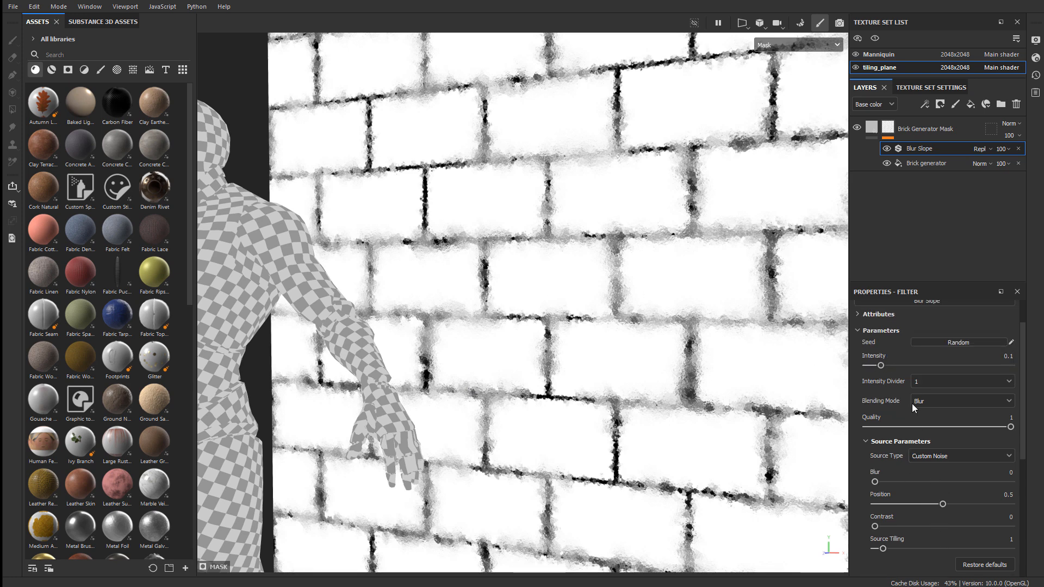
{"action": "left_click_drag", "start_coordinate": [881, 366], "coordinate": [868, 366]}
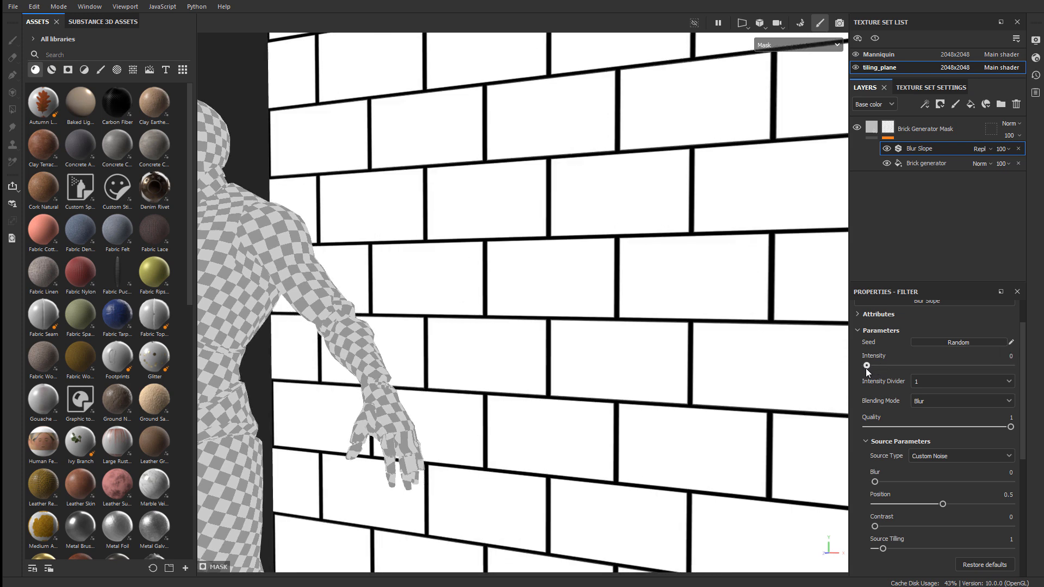
{"action": "left_click_drag", "start_coordinate": [866, 366], "coordinate": [868, 366]}
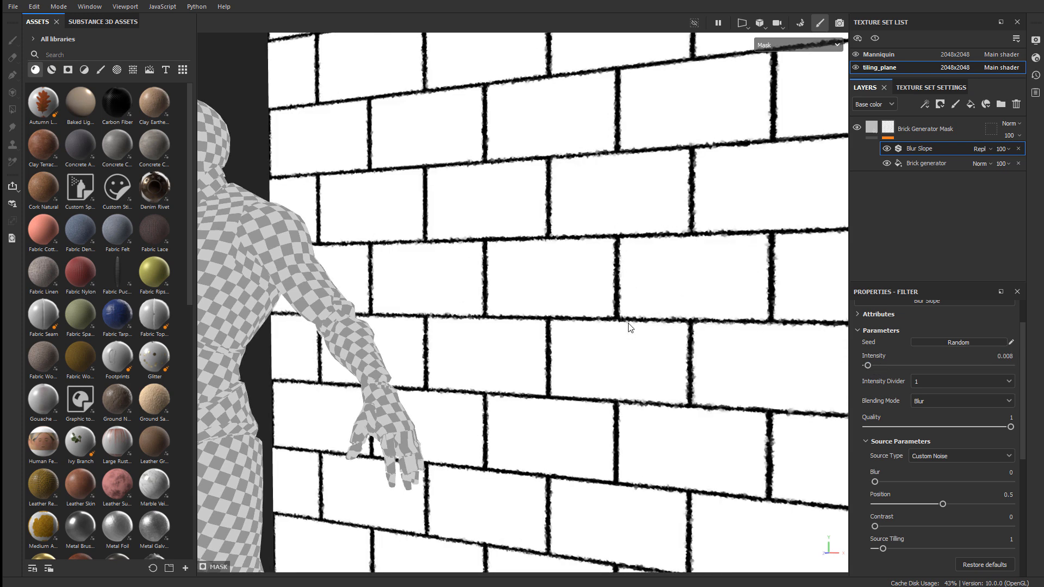
Search the procedural textures for "cloud" and replace the Blur Slope filter's custom noise with Clouds 2
{"action": "scroll", "coordinate": [929, 455], "scroll_direction": "down", "scroll_amount": 7}
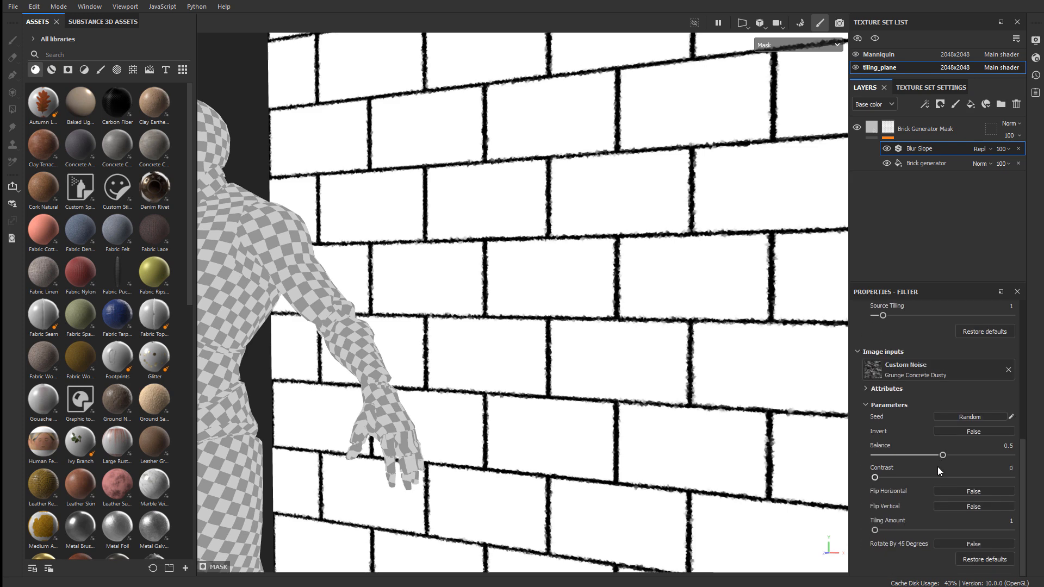
{"action": "left_click", "coordinate": [904, 374]}
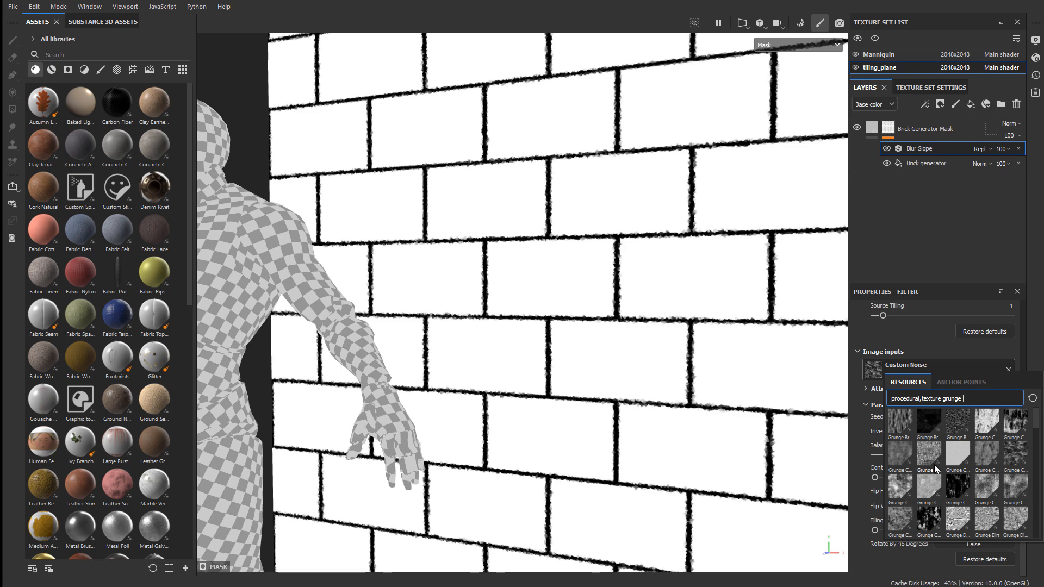
{"action": "double_click", "coordinate": [956, 398]}
{"action": "key", "text": "BackSpace"}
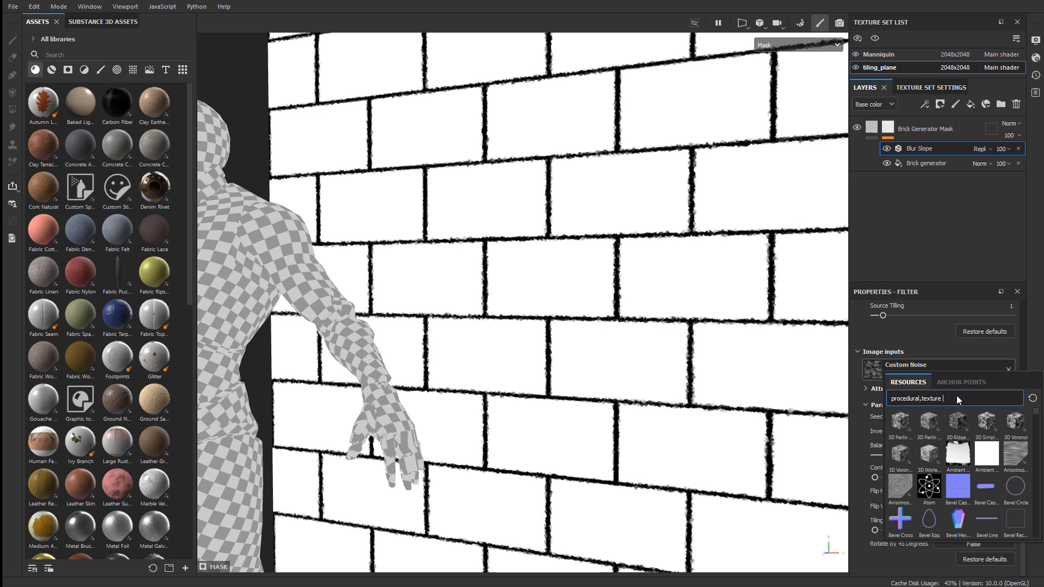
{"action": "type", "text": "cloud"}
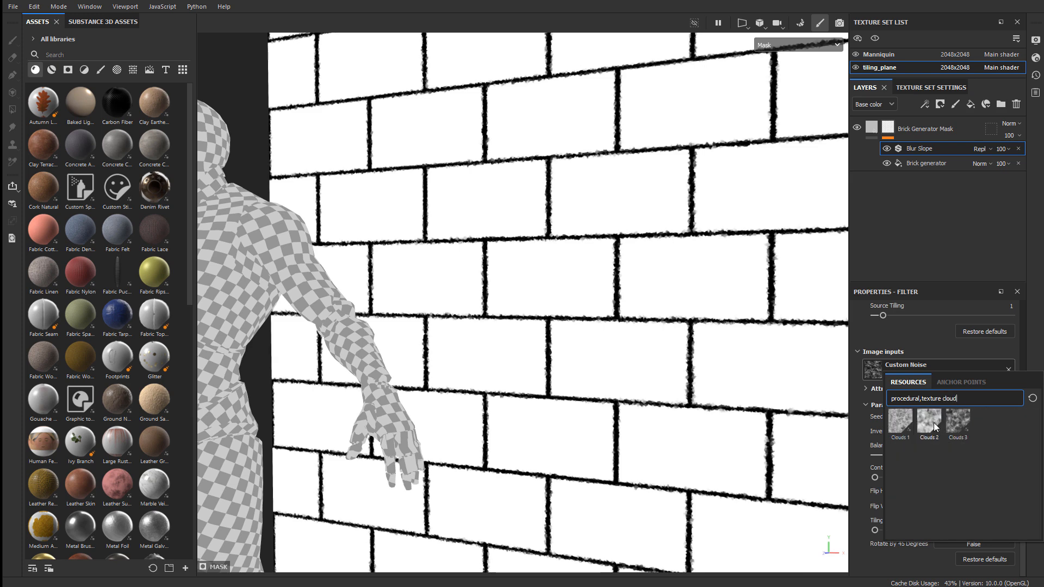
{"action": "left_click", "coordinate": [933, 424]}
Set the Blur Slope filter's Intensity to 0.1
{"action": "scroll", "coordinate": [768, 347], "scroll_direction": "up", "scroll_amount": 4}
{"action": "left_click_drag", "start_coordinate": [766, 347], "coordinate": [587, 308], "text": "alt"}
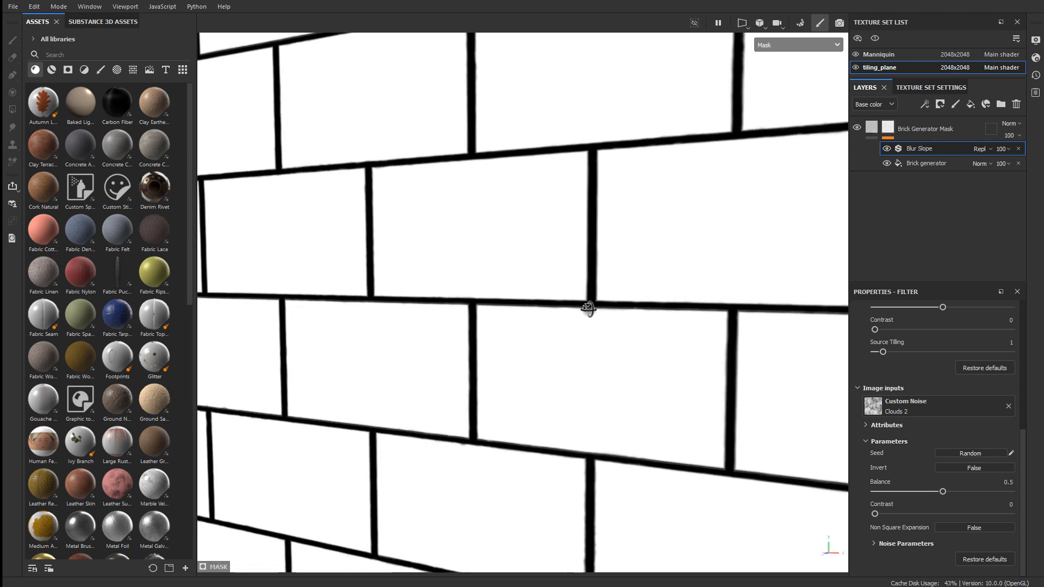
{"action": "scroll", "coordinate": [961, 488], "scroll_direction": "up", "scroll_amount": 3}
{"action": "scroll", "coordinate": [925, 473], "scroll_direction": "up", "scroll_amount": 2}
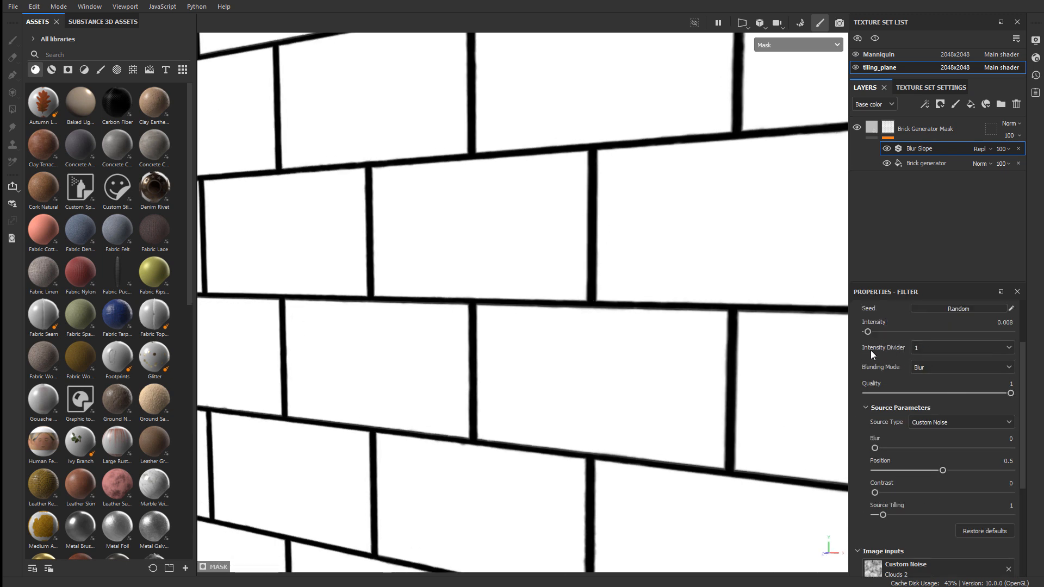
{"action": "scroll", "coordinate": [911, 391], "scroll_direction": "up", "scroll_amount": 1}
{"action": "left_click_drag", "start_coordinate": [871, 364], "coordinate": [875, 370]}
{"action": "double_click", "coordinate": [1005, 354]}
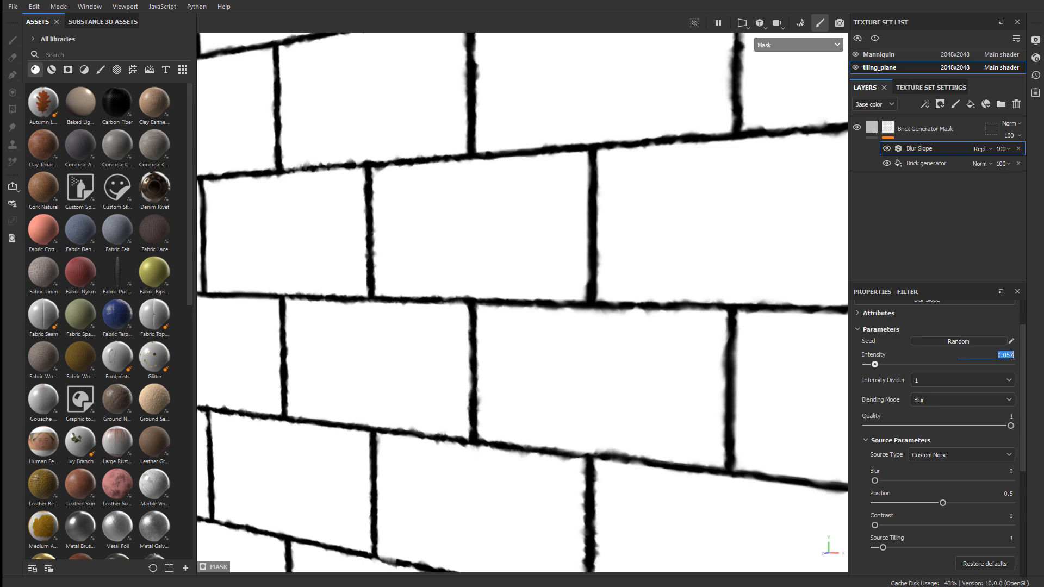
{"action": "type", "text": "0.1"}
{"action": "key", "text": "Return"}
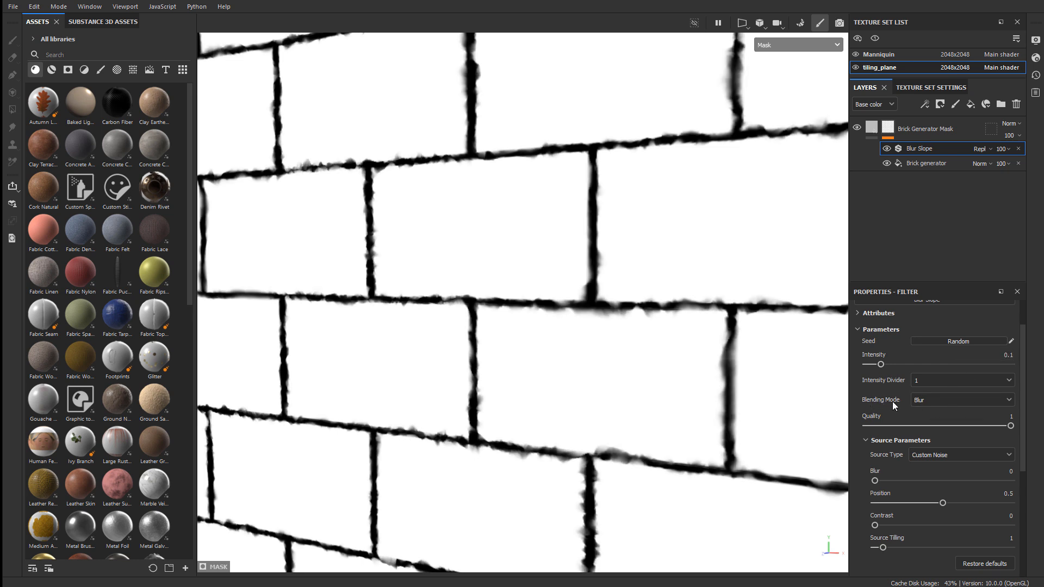
Compare the Min and Max blending modes on the Blur Slope filter and leave it on Min
{"action": "left_click", "coordinate": [928, 400]}
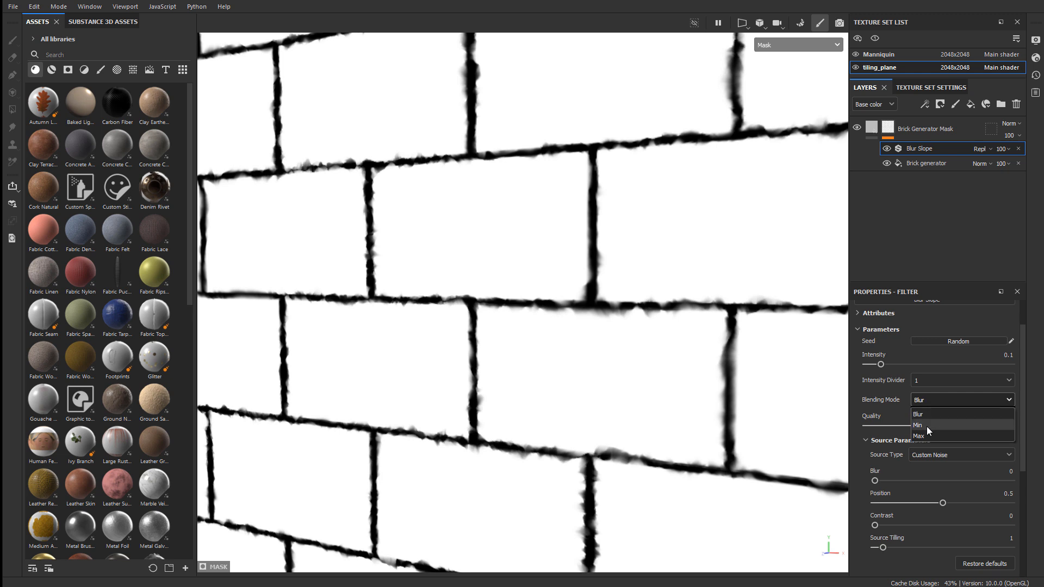
{"action": "left_click", "coordinate": [926, 426]}
{"action": "left_click", "coordinate": [932, 402]}
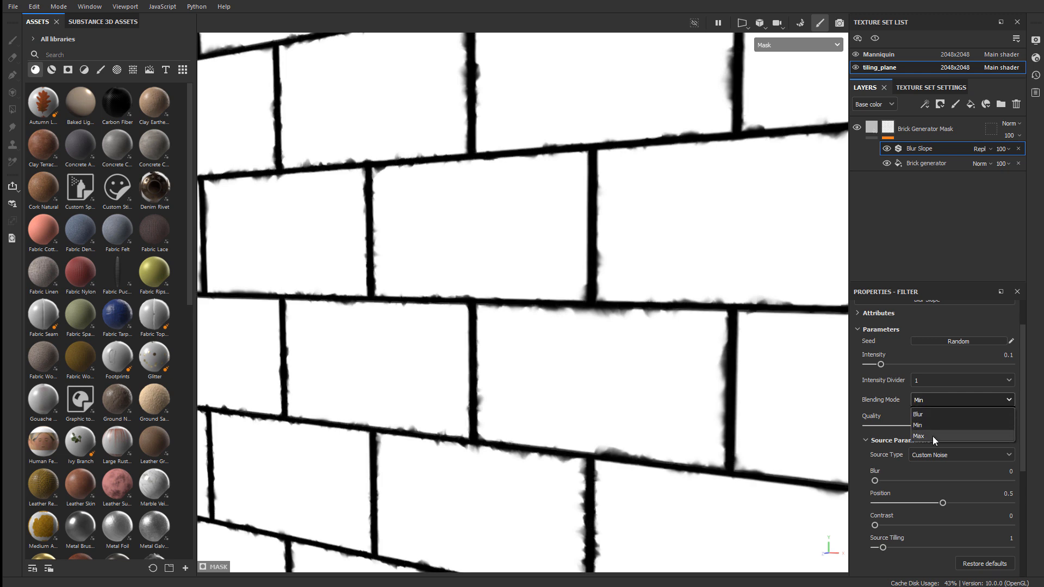
{"action": "left_click", "coordinate": [932, 436]}
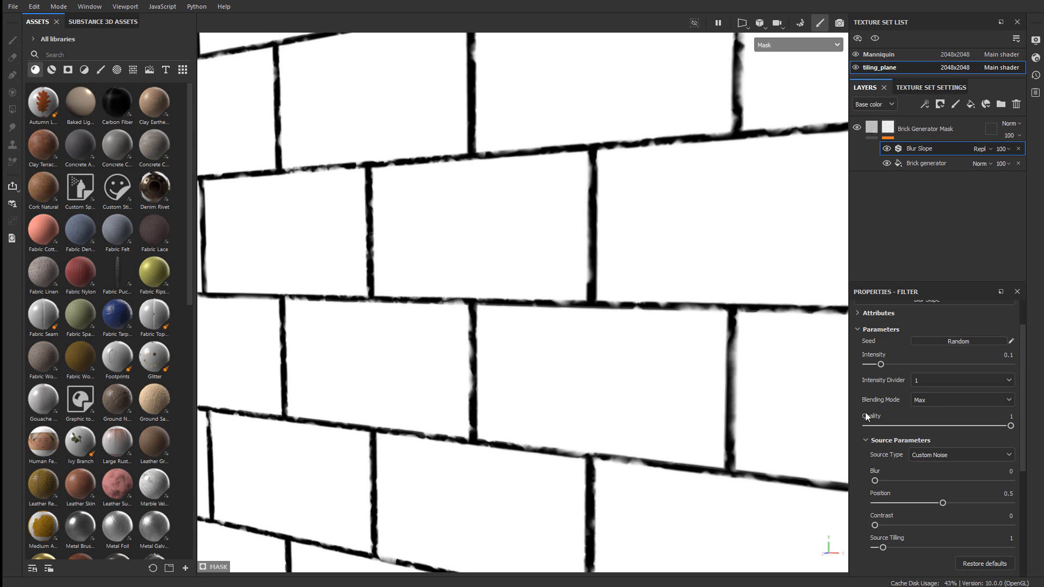
{"action": "left_click", "coordinate": [932, 402]}
{"action": "left_click", "coordinate": [935, 425]}
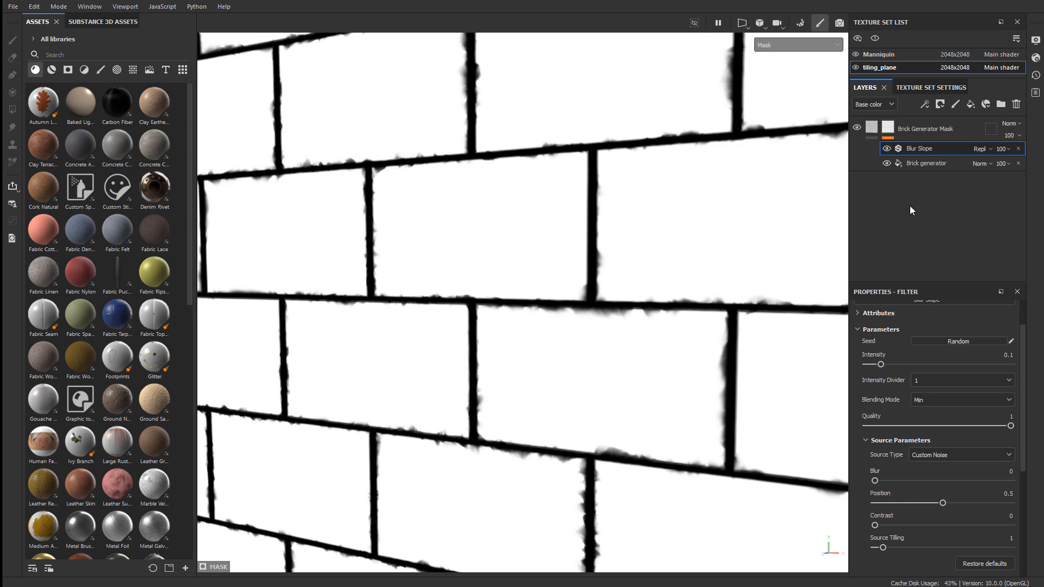
Copy the Blur Slope filter in the Brick Generator Mask stack and paste it as a second filter above
{"action": "right_click", "coordinate": [912, 150]}
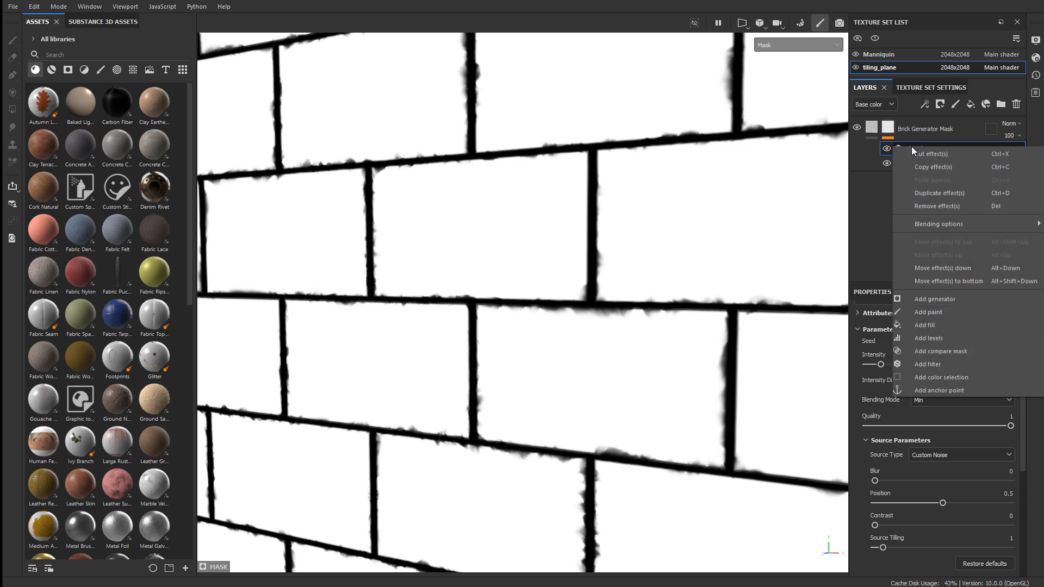
{"action": "left_click", "coordinate": [958, 169]}
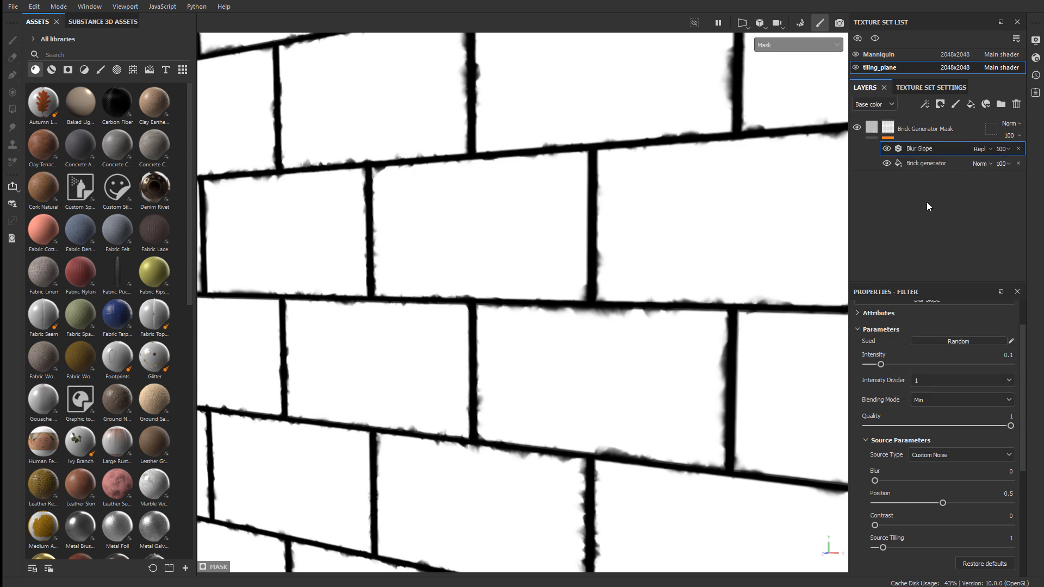
{"action": "right_click", "coordinate": [911, 148]}
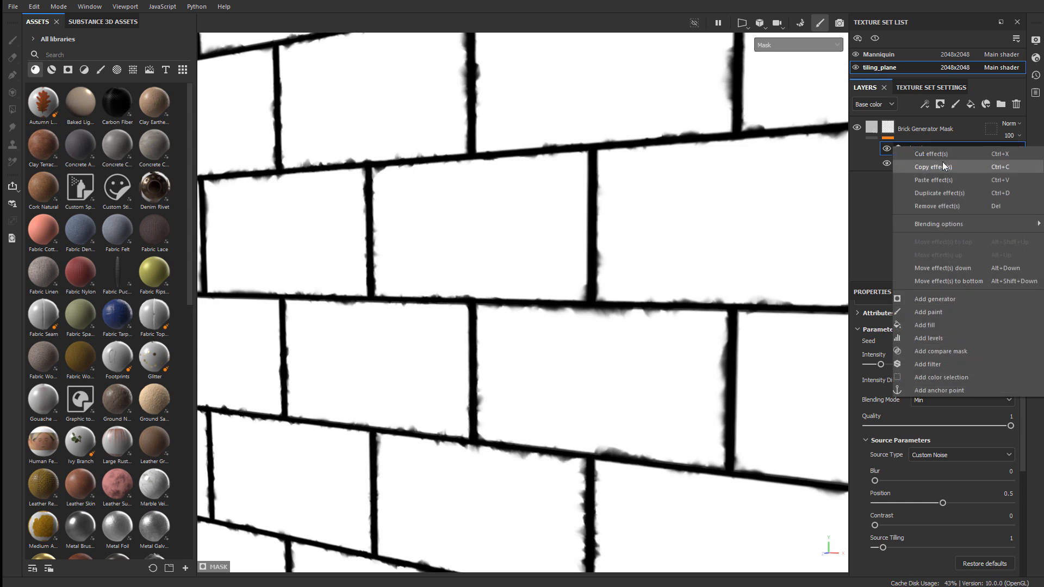
{"action": "left_click", "coordinate": [943, 178]}
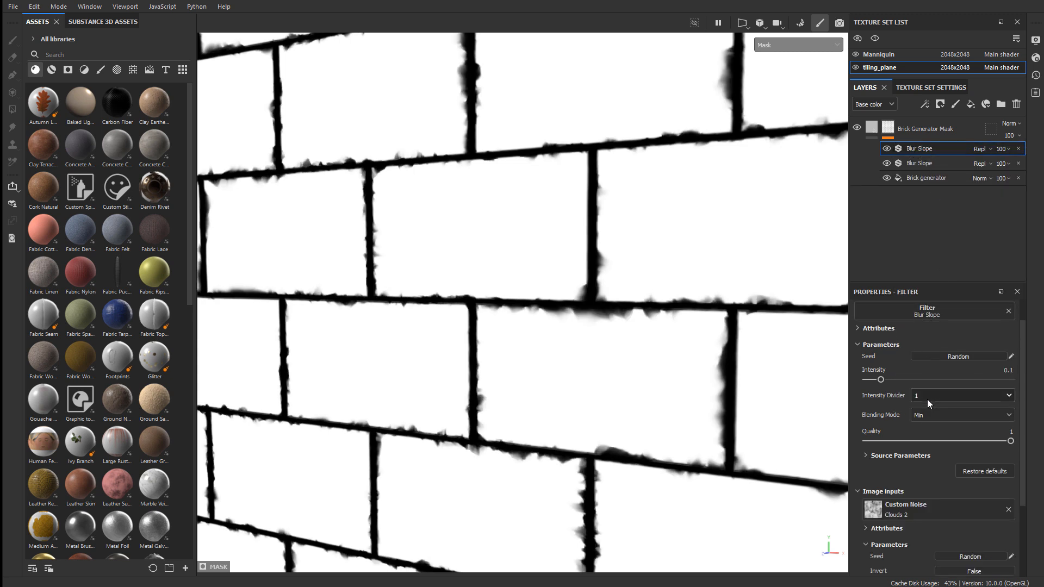
Replace the custom noise of the upper Blur Slope filter with Clouds 3
{"action": "scroll", "coordinate": [974, 402], "scroll_direction": "down", "scroll_amount": 3}
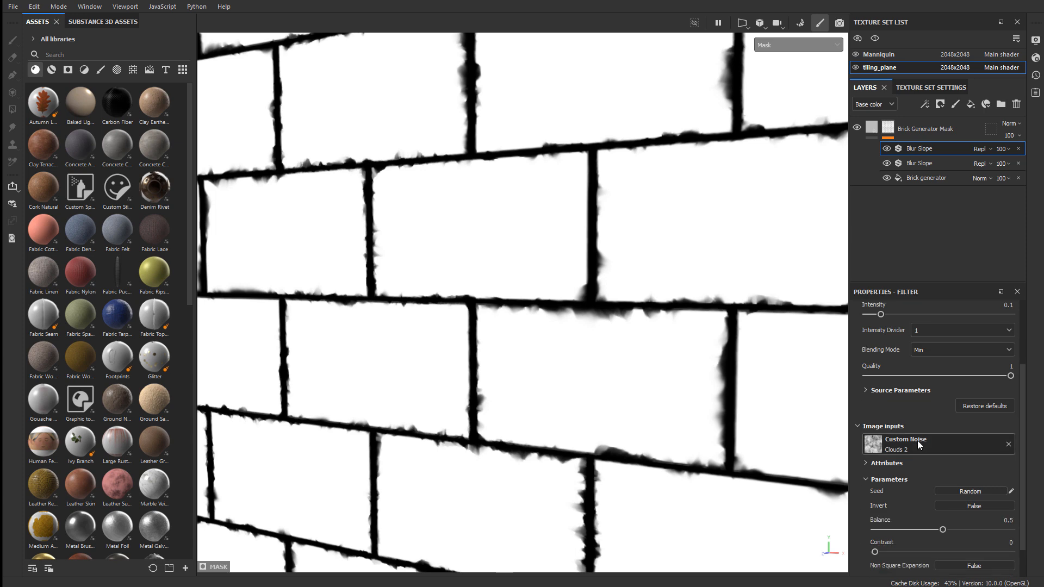
{"action": "left_click", "coordinate": [905, 445]}
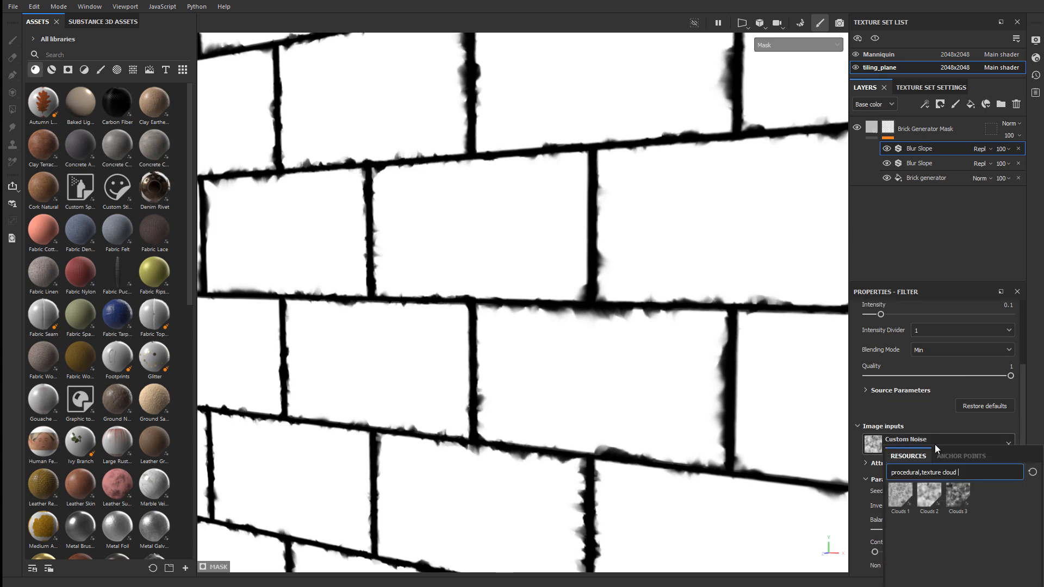
{"action": "left_click", "coordinate": [957, 495]}
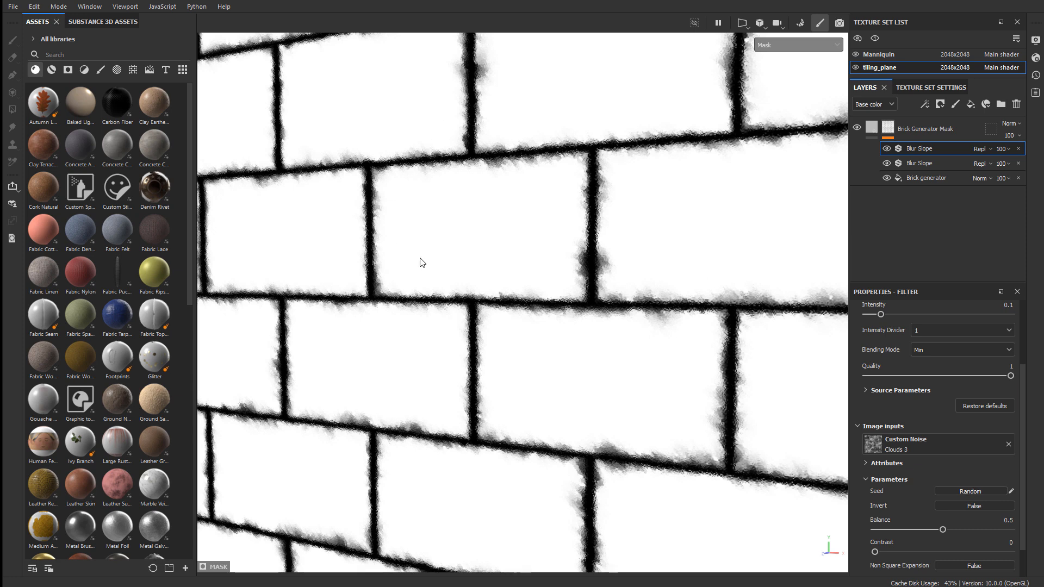
Set the upper Blur Slope filter's Intensity to 0.05
{"action": "scroll", "coordinate": [949, 374], "scroll_direction": "down", "scroll_amount": 2}
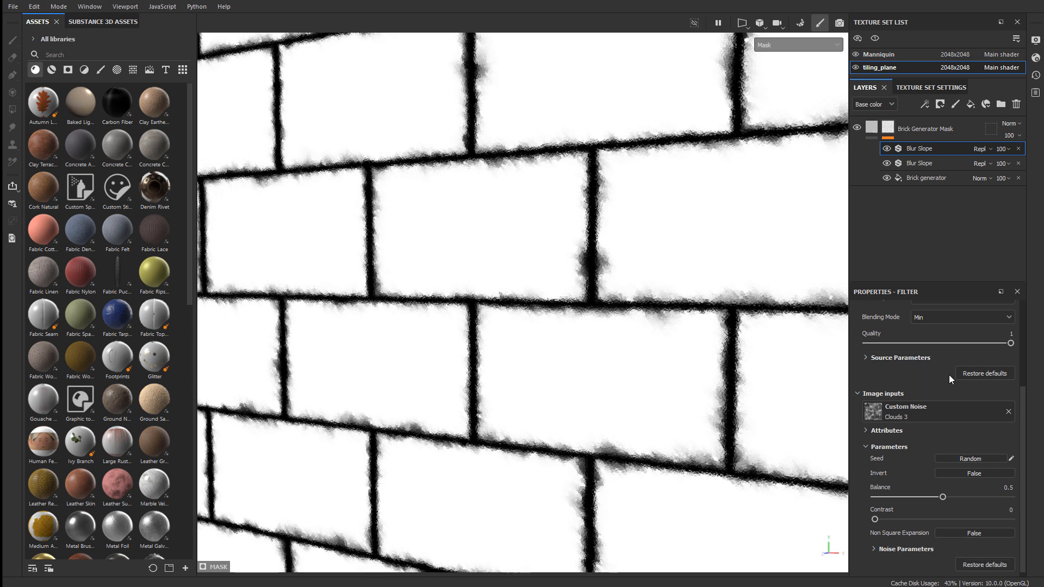
{"action": "scroll", "coordinate": [924, 376], "scroll_direction": "up", "scroll_amount": 5}
{"action": "left_click_drag", "start_coordinate": [883, 379], "coordinate": [869, 380]}
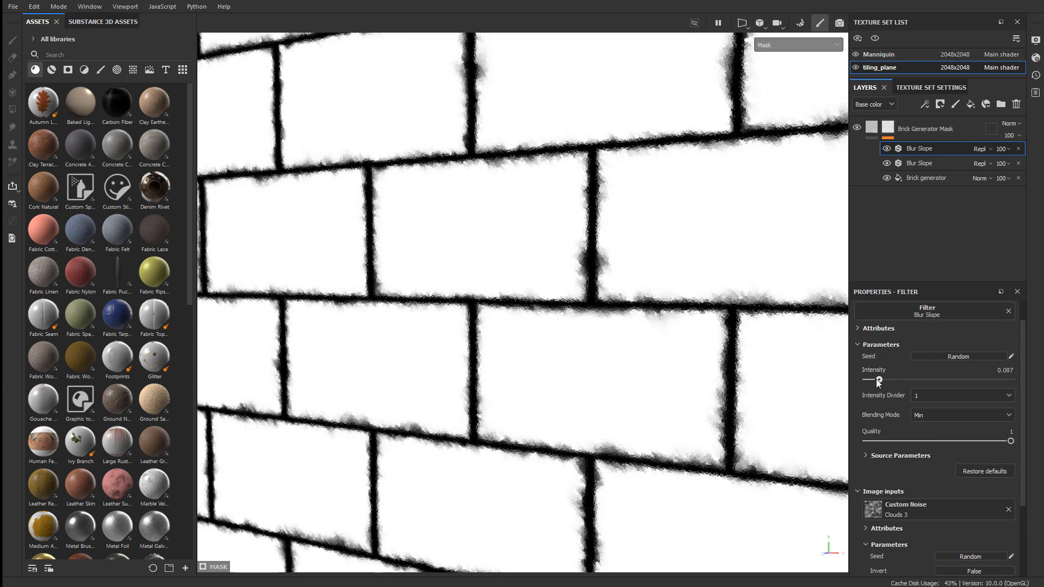
{"action": "double_click", "coordinate": [1003, 370]}
{"action": "type", "text": "0.05"}
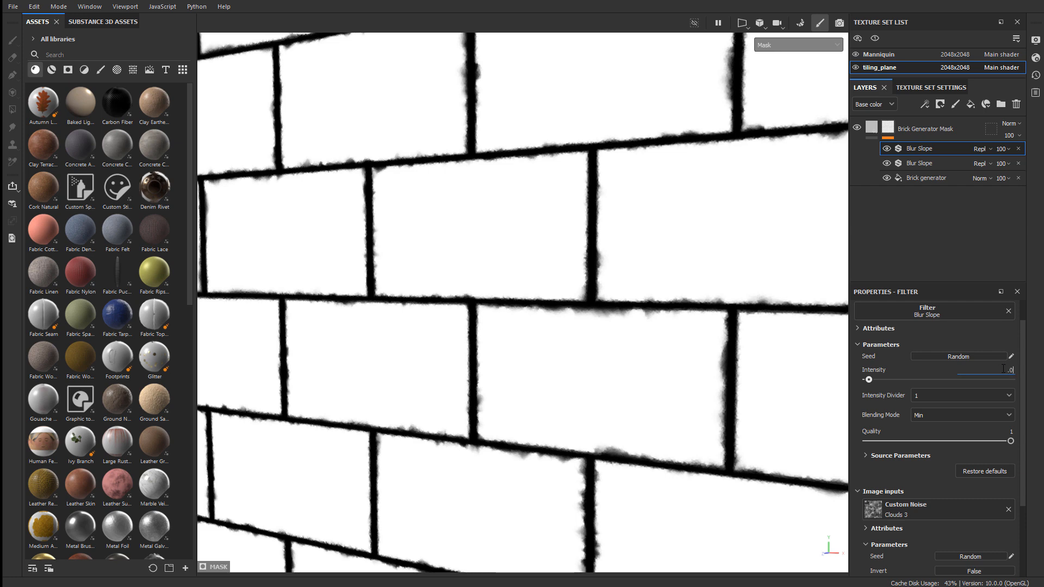
{"action": "key", "text": "Return"}
Toggle the upper Blur Slope filter's visibility off and on to compare its effect on the brick edges
{"action": "left_click", "coordinate": [887, 149]}
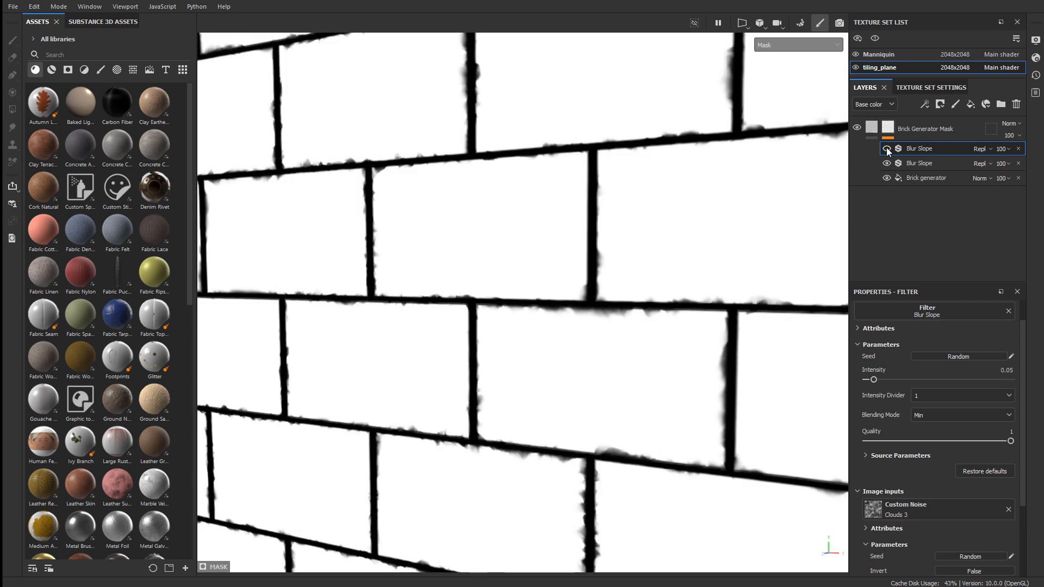
{"action": "left_click", "coordinate": [887, 149]}
{"action": "left_click", "coordinate": [887, 149]}
{"action": "left_click", "coordinate": [887, 149]}
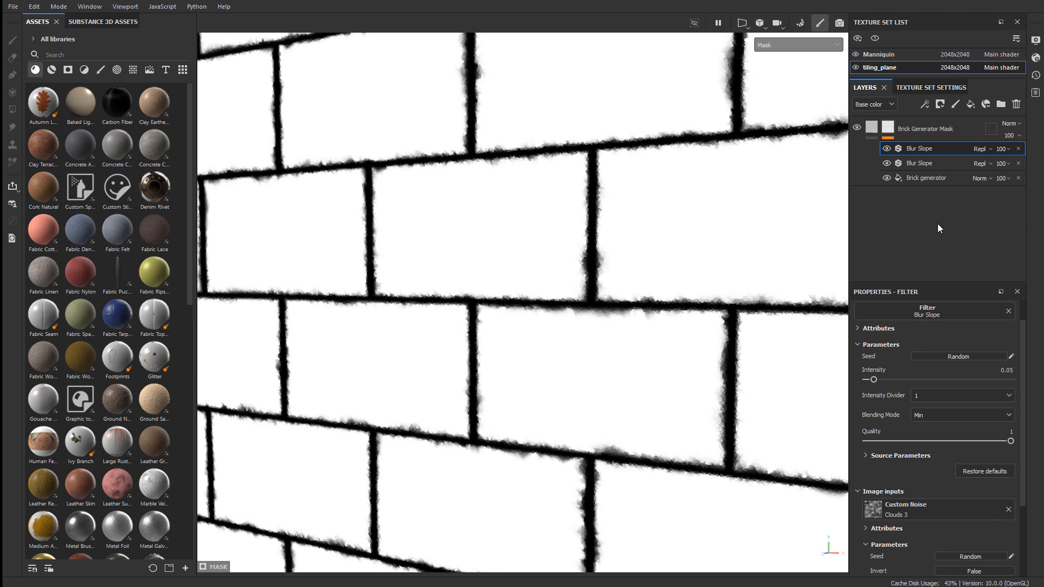
Set the upper Blur Slope filter's Intensity to 0.03 and inspect the brick edges up close
{"action": "left_click", "coordinate": [1007, 370]}
{"action": "type", "text": "0"}
{"action": "key", "text": "Return"}
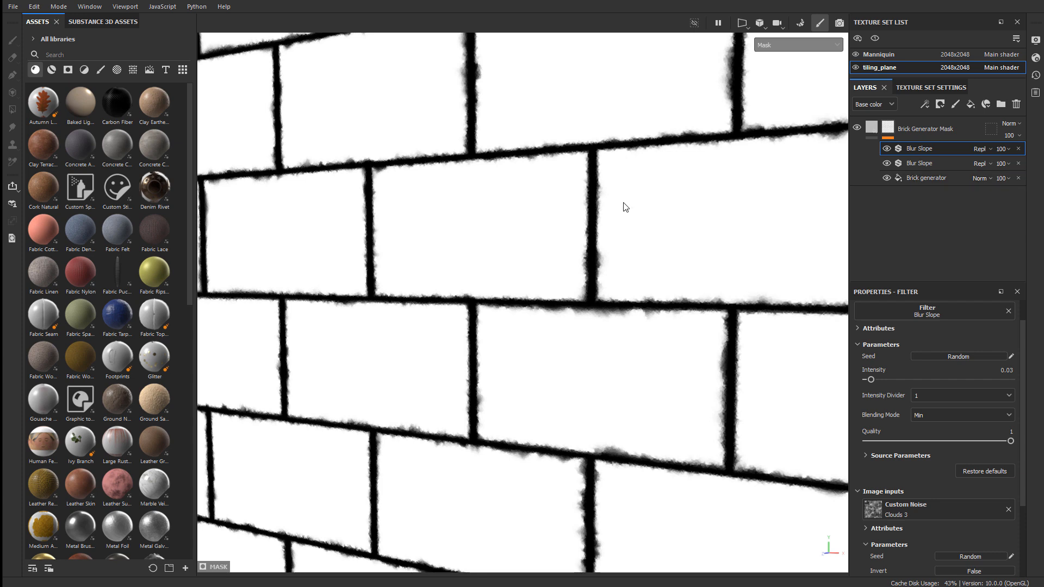
{"action": "left_click_drag", "start_coordinate": [625, 207], "coordinate": [599, 209], "text": "alt"}
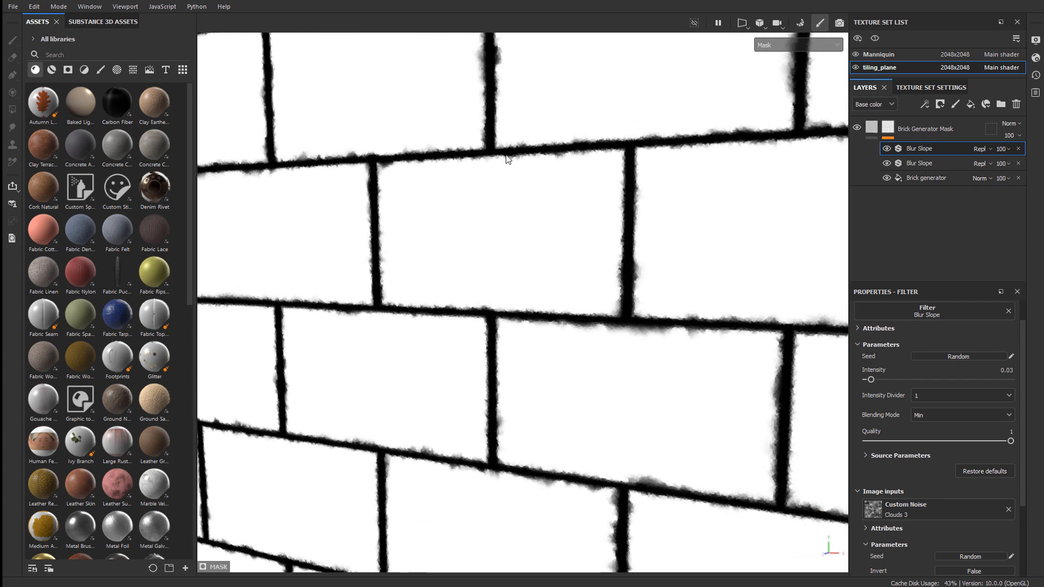
{"action": "right_click_drag", "start_coordinate": [645, 217], "coordinate": [669, 207], "text": "alt"}
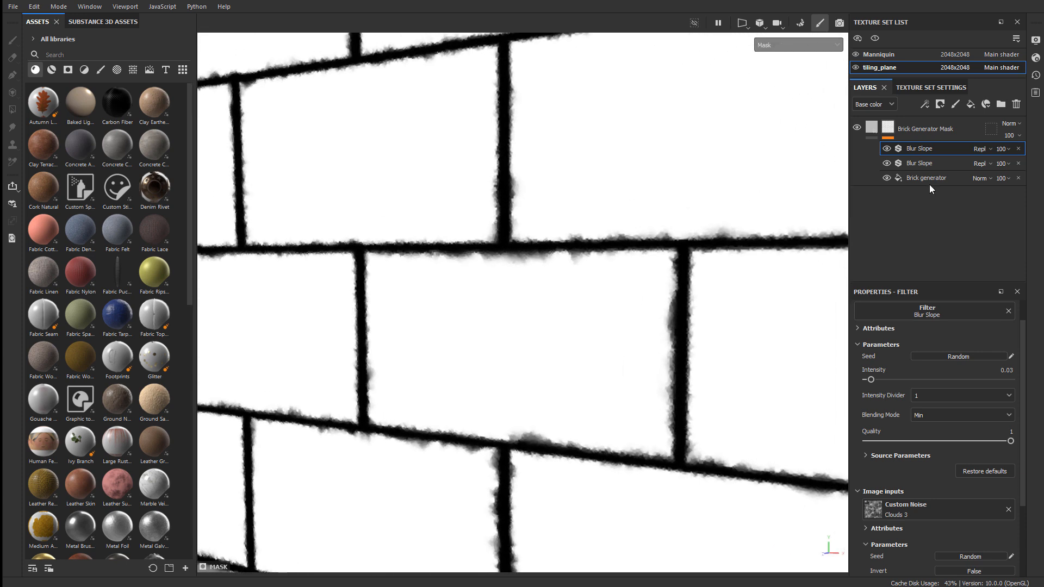
Add a filter to the Brick Generator Mask's mask, search for "contrast" and assign Contrast Luminosity
{"action": "left_click", "coordinate": [889, 129]}
{"action": "right_click", "coordinate": [889, 129]}
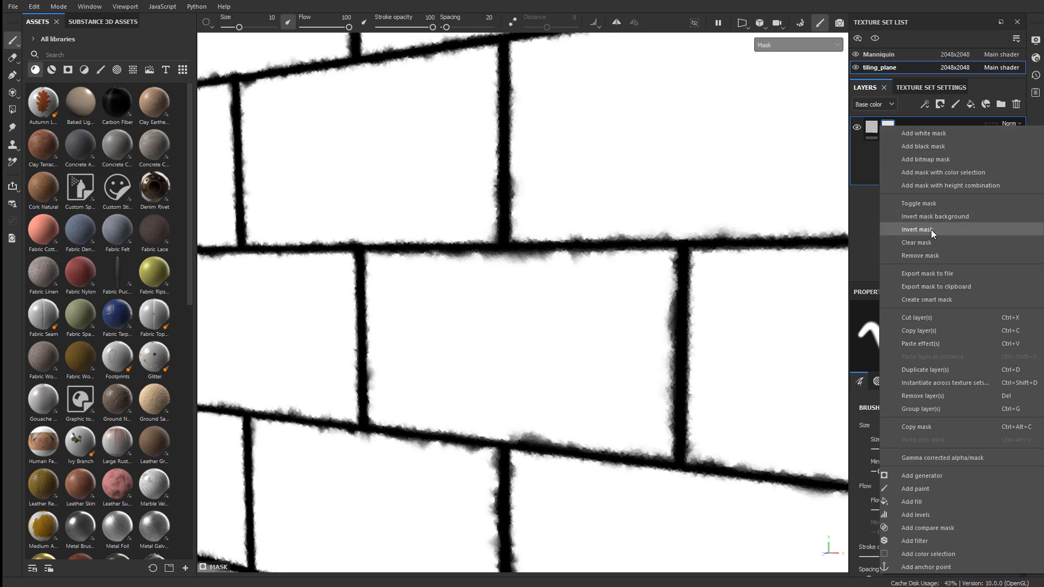
{"action": "left_click", "coordinate": [915, 542]}
{"action": "left_click", "coordinate": [938, 339]}
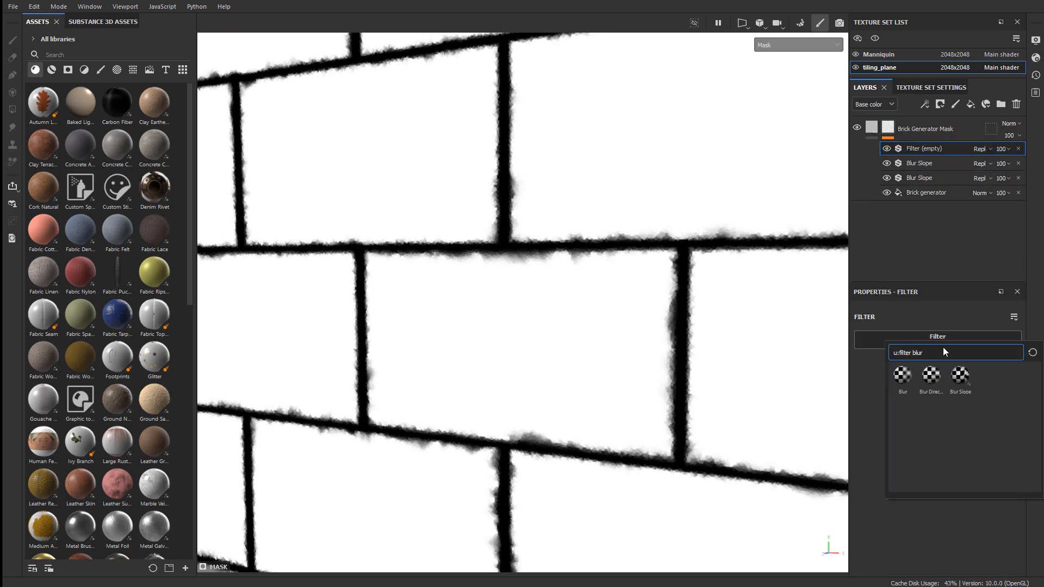
{"action": "key", "text": "BackSpace"}
{"action": "key", "text": "BackSpace"}
{"action": "key", "text": "BackSpace"}
{"action": "type", "text": "contrast"}
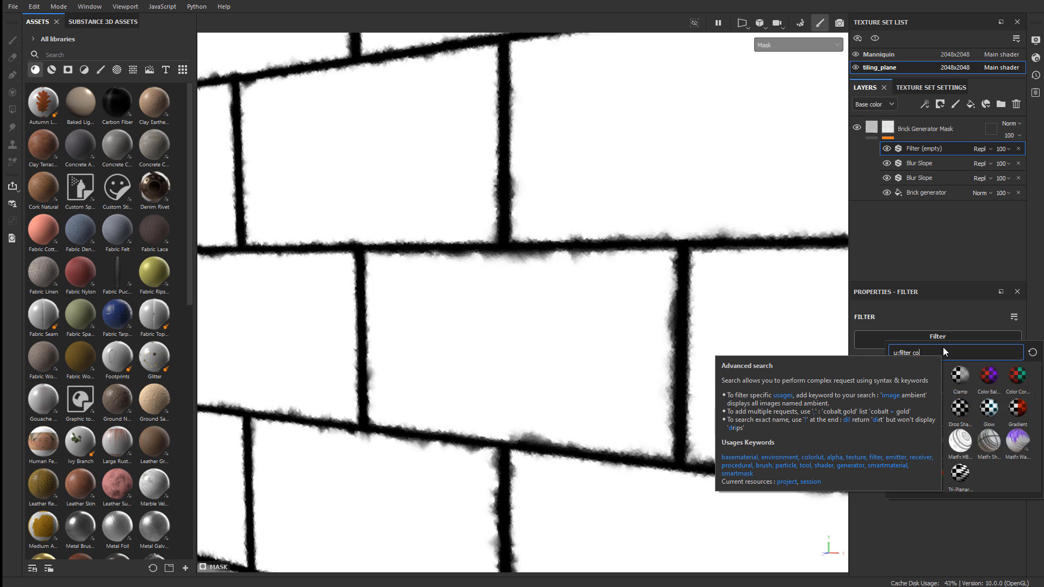
{"action": "left_click", "coordinate": [911, 376]}
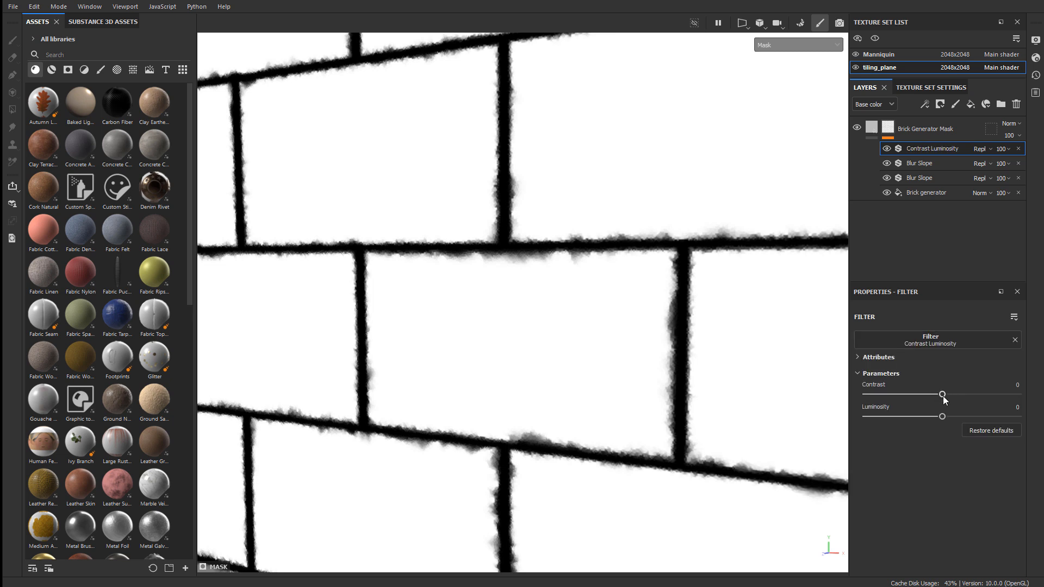
Set the Contrast Luminosity filter's Contrast to about 0.177 to sharpen the mask's edges
{"action": "left_click_drag", "start_coordinate": [944, 396], "coordinate": [972, 393]}
{"action": "left_click_drag", "start_coordinate": [501, 264], "coordinate": [515, 263], "text": "alt"}
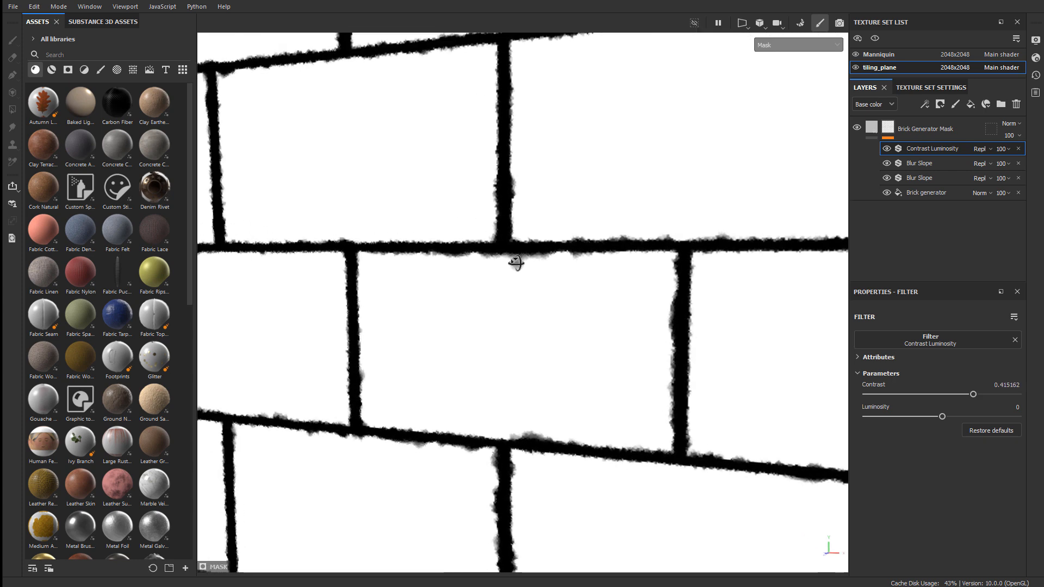
{"action": "left_click_drag", "start_coordinate": [973, 394], "coordinate": [947, 394]}
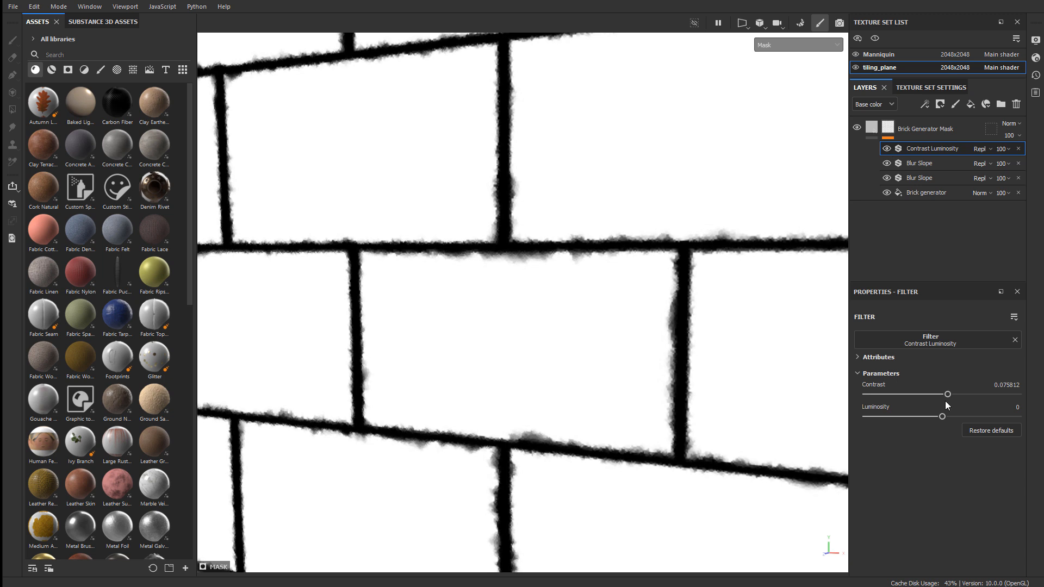
{"action": "left_click_drag", "start_coordinate": [948, 393], "coordinate": [956, 394]}
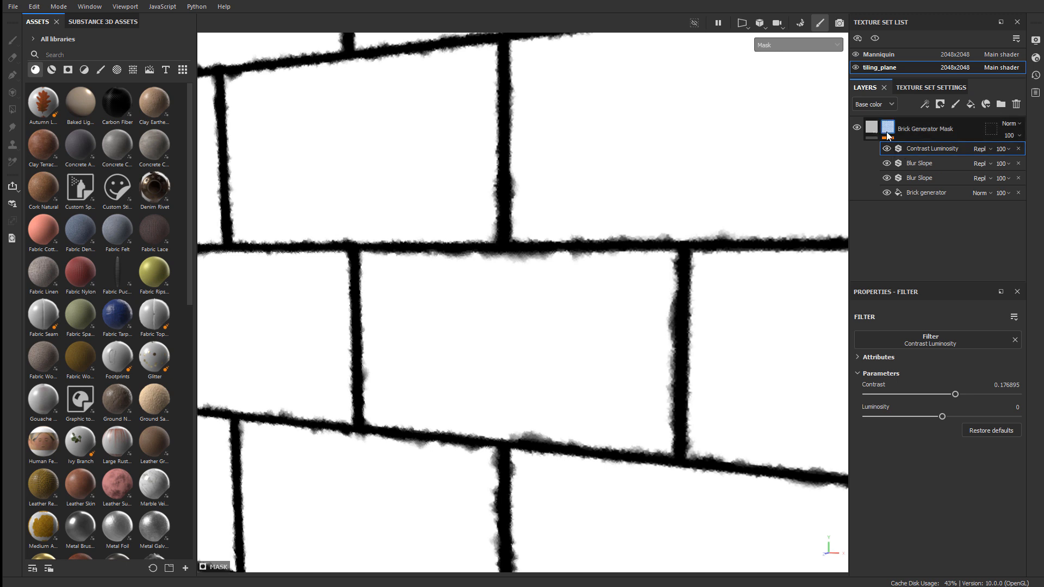
Add an anchor point on top of the mask's effect stack and rename it "Brick Generator Mask Anchor"
{"action": "mouse_move", "coordinate": [886, 134]}
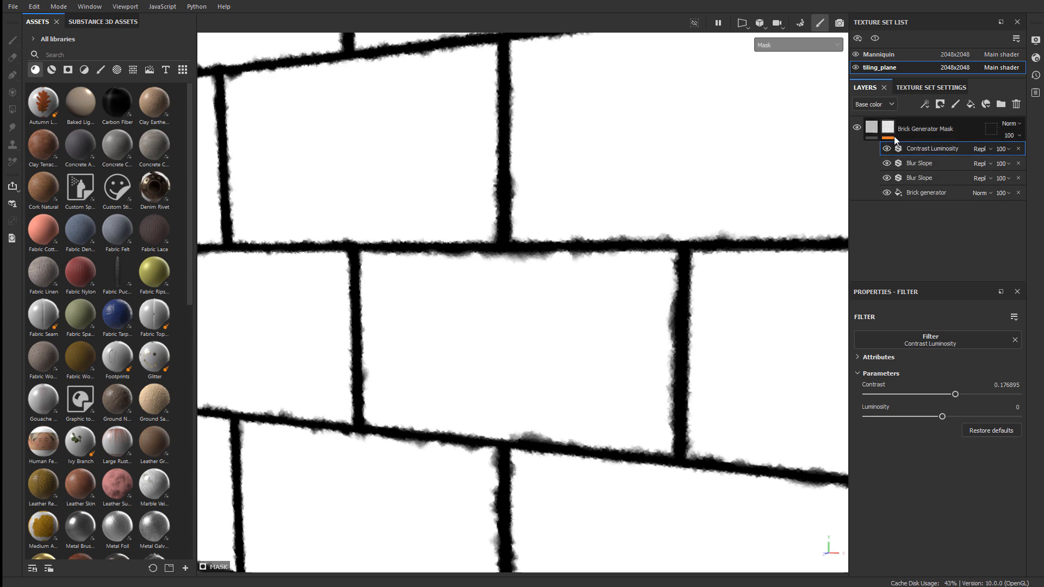
{"action": "right_click", "coordinate": [888, 128]}
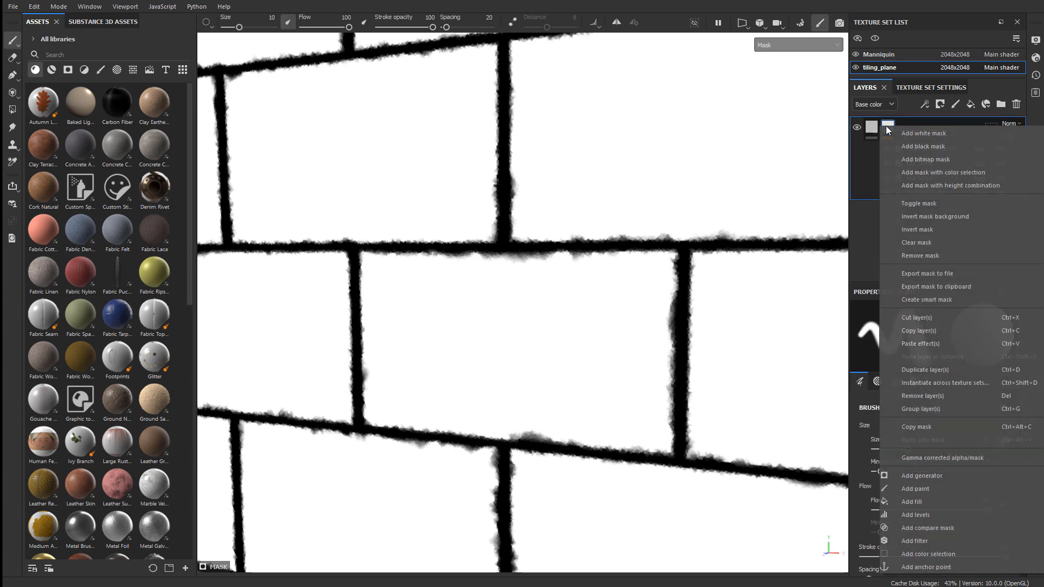
{"action": "left_click", "coordinate": [927, 567]}
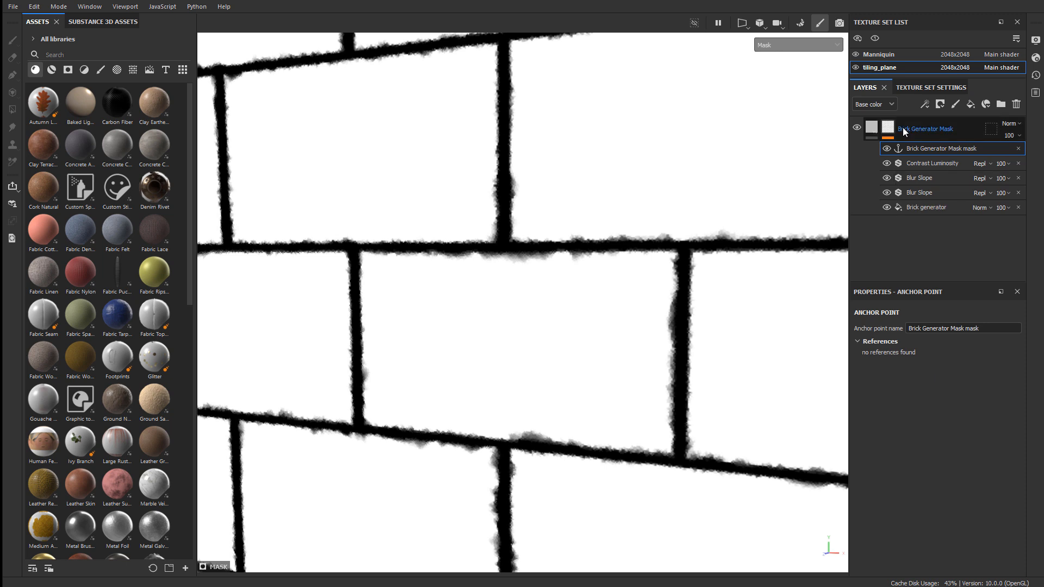
{"action": "double_click", "coordinate": [943, 148]}
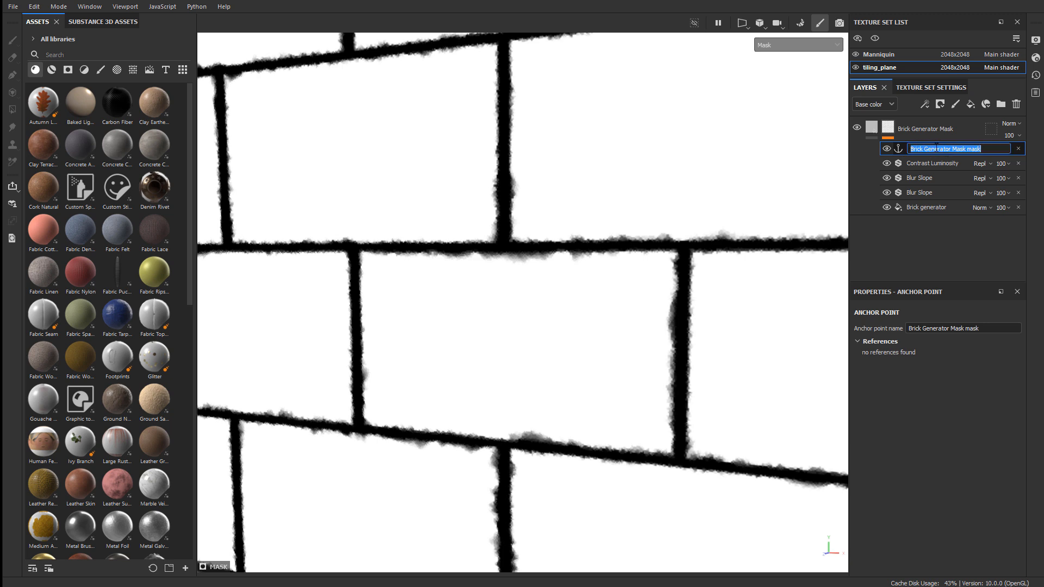
{"action": "double_click", "coordinate": [971, 148]}
{"action": "type", "text": "Anchor"}
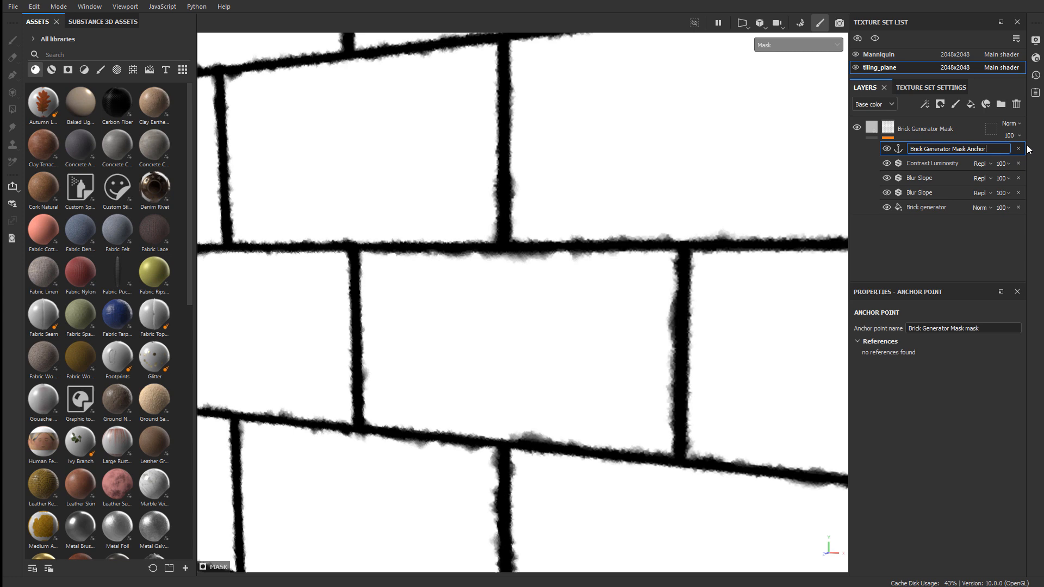
{"action": "key", "text": "Return"}
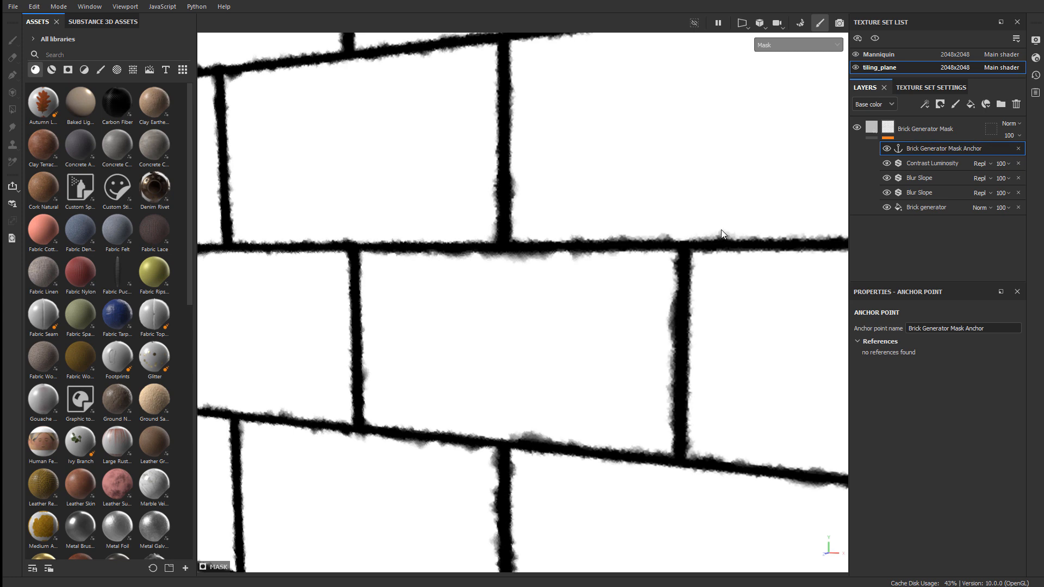
Add a new folder above the Brick Generator Mask layer and switch the viewport display to Material
{"action": "right_click_drag", "start_coordinate": [707, 234], "coordinate": [621, 272], "text": "alt"}
{"action": "middle_click_drag", "start_coordinate": [621, 273], "coordinate": [669, 227], "text": "alt"}
{"action": "right_click_drag", "start_coordinate": [669, 226], "coordinate": [588, 242], "text": "alt"}
{"action": "middle_click_drag", "start_coordinate": [588, 242], "coordinate": [564, 267], "text": "alt"}
{"action": "mouse_move", "coordinate": [564, 267]}
{"action": "left_mouse_down", "text": "alt"}
{"action": "mouse_move", "coordinate": [569, 275]}
{"action": "mouse_move", "coordinate": [555, 276]}
{"action": "left_mouse_up", "text": "alt"}
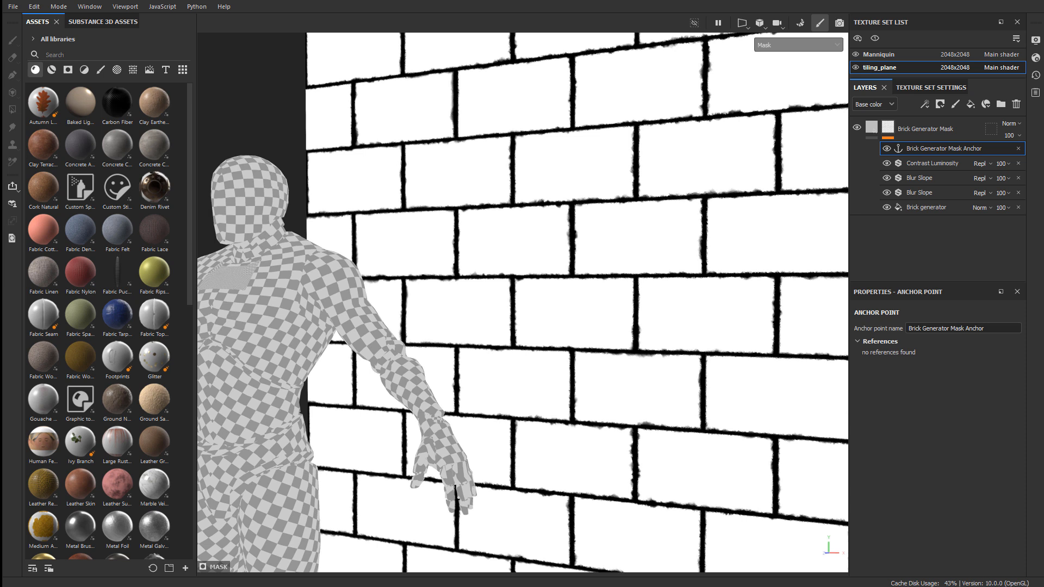
{"action": "left_click", "coordinate": [1001, 104]}
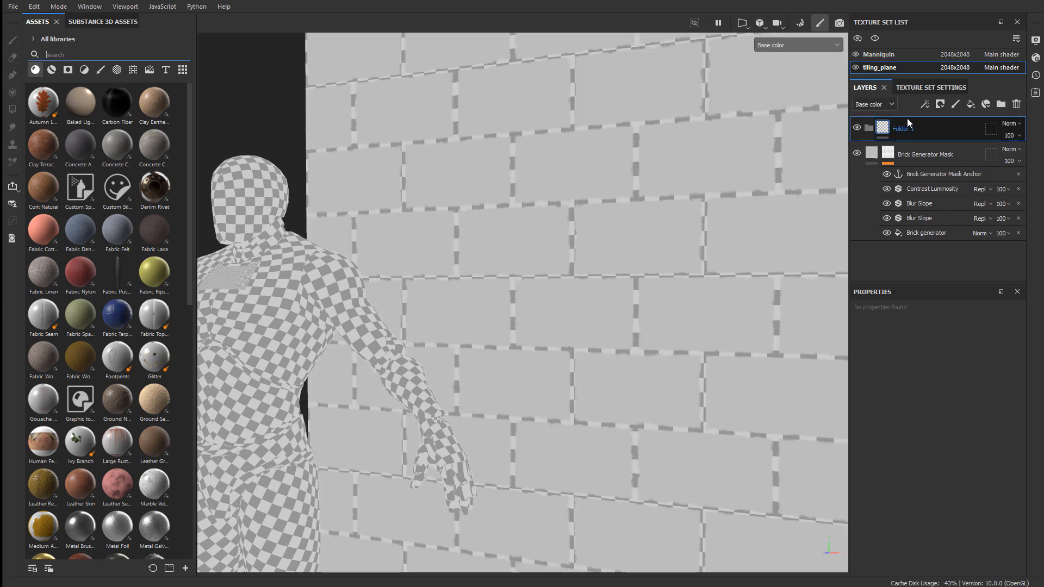
{"action": "left_click", "coordinate": [770, 43]}
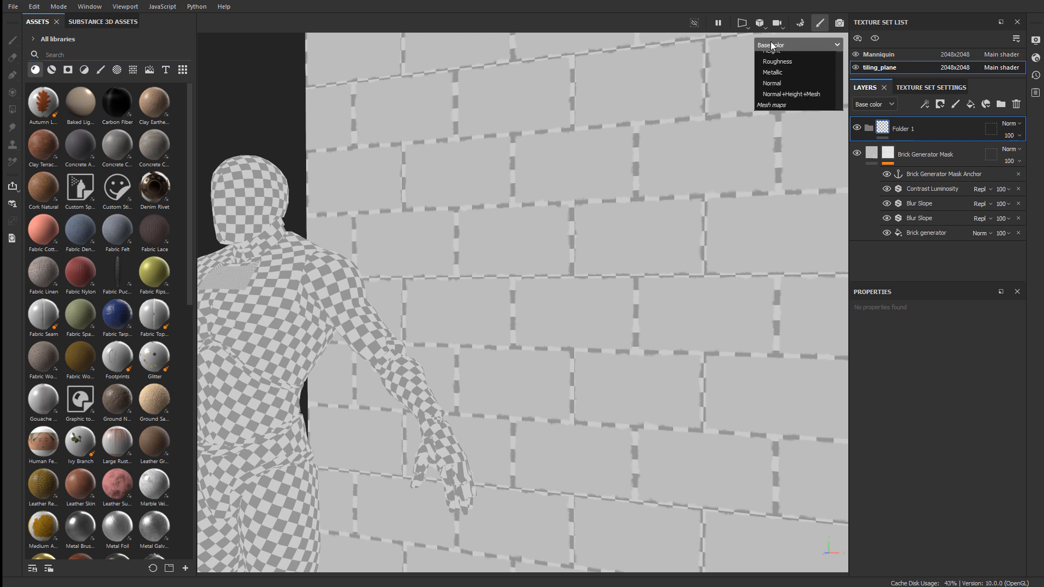
{"action": "left_click", "coordinate": [784, 69]}
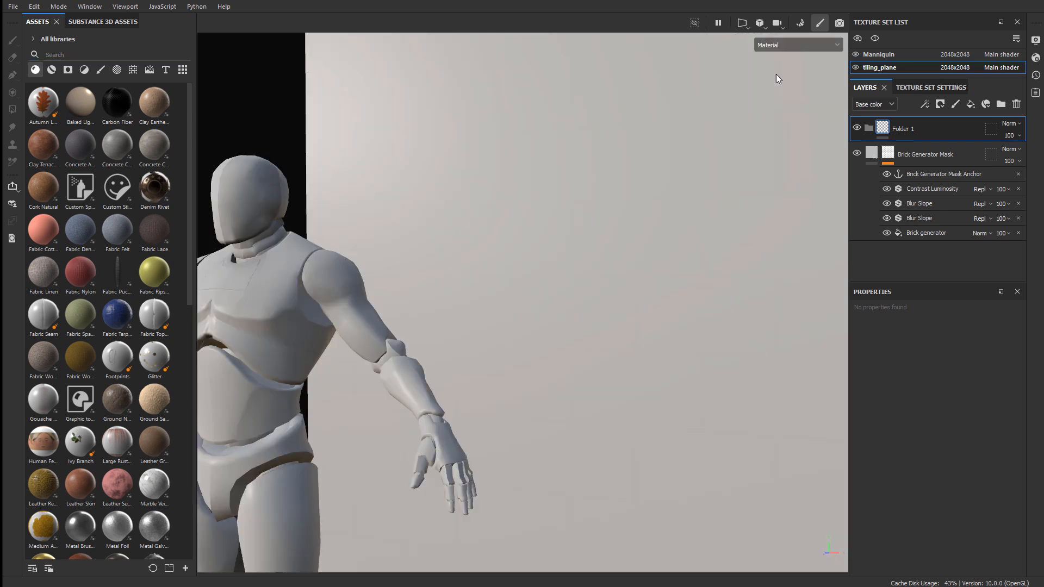
Rename the new folder as Grout
{"action": "double_click", "coordinate": [904, 129]}
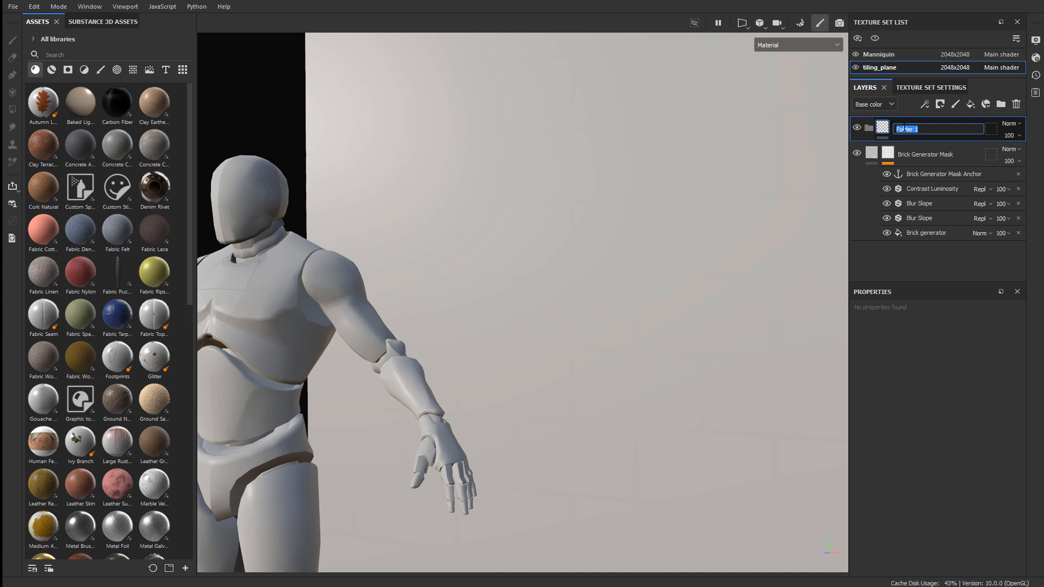
{"action": "type", "text": "Grout"}
{"action": "key", "text": "Return"}
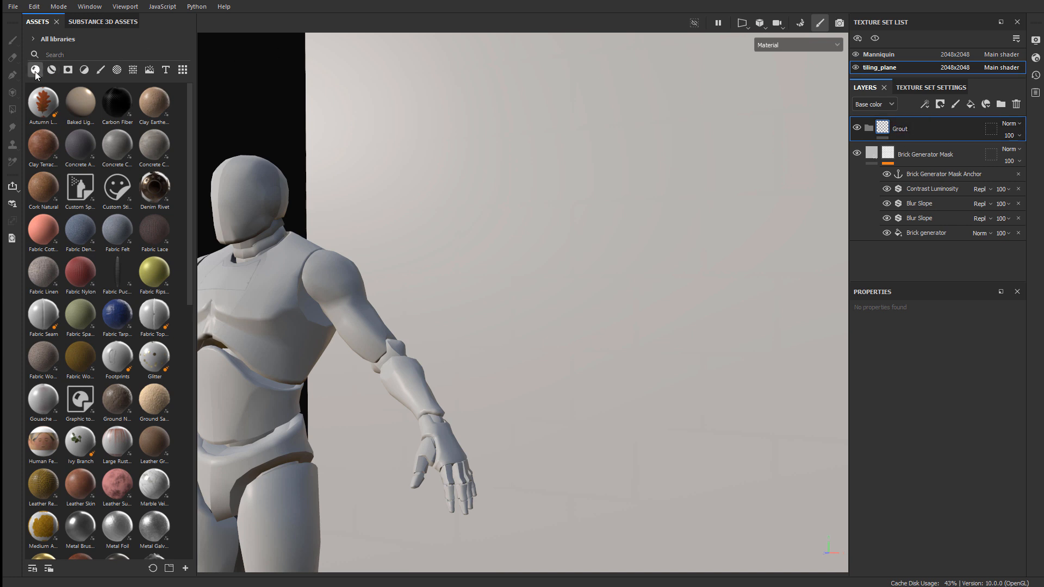
Find the Concrete Coarse material in the asset library, apply it to the plane and move its layer into the Grout folder
{"action": "left_click", "coordinate": [62, 54]}
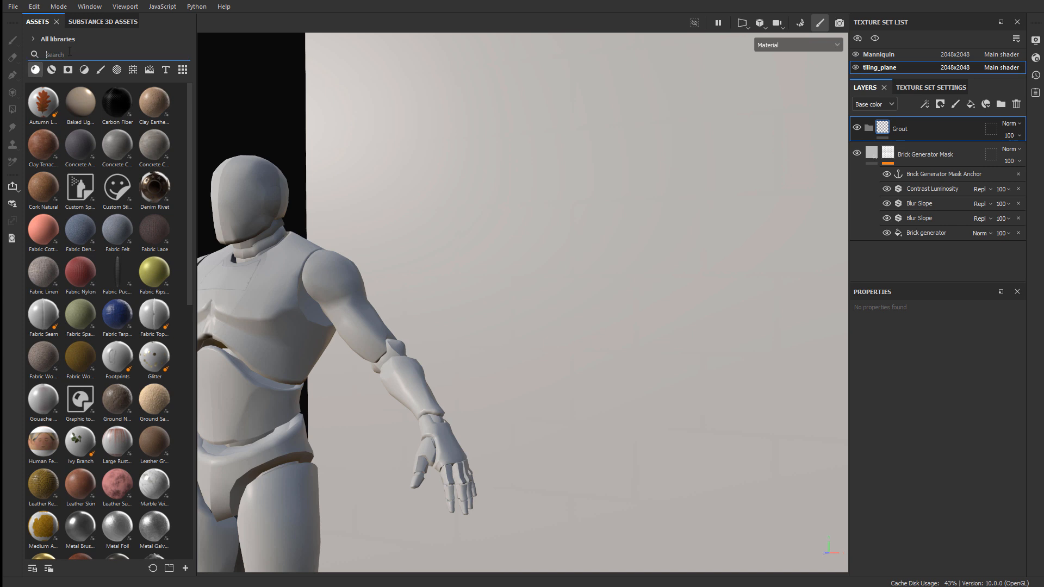
{"action": "type", "text": "concrete"}
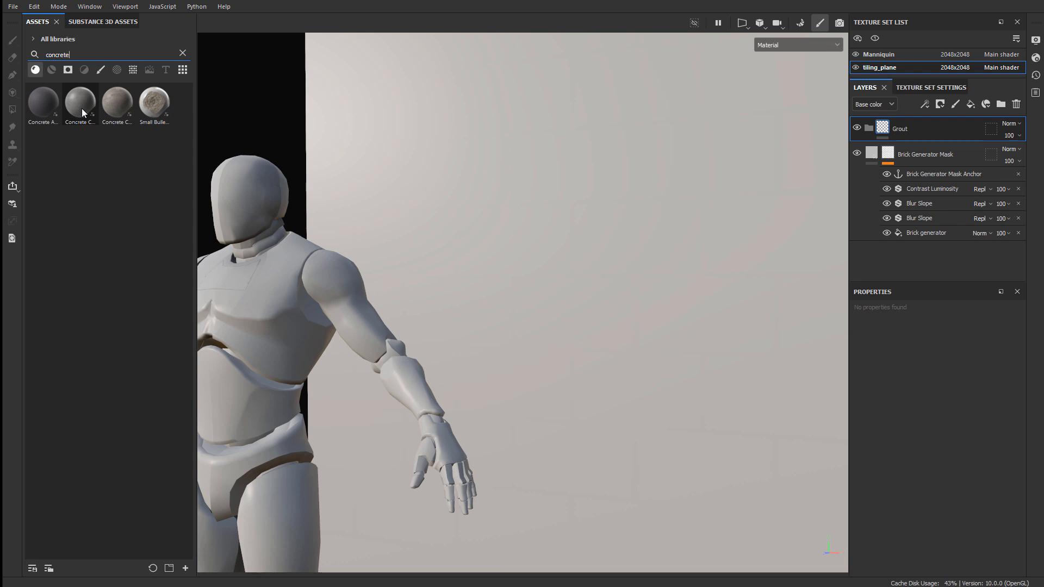
{"action": "mouse_move", "coordinate": [82, 110]}
{"action": "mouse_move", "coordinate": [115, 103]}
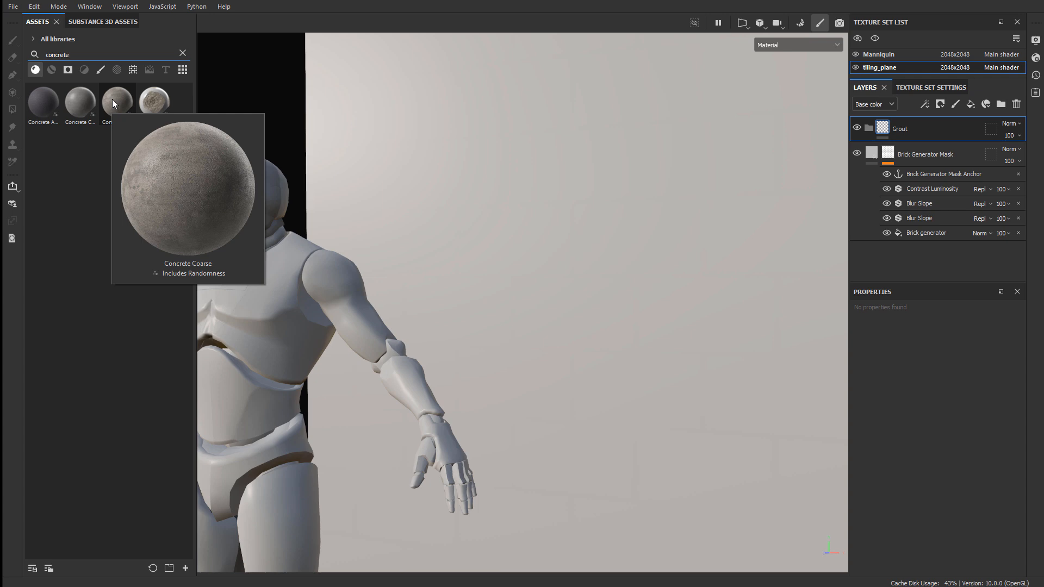
{"action": "left_click_drag", "start_coordinate": [113, 103], "coordinate": [570, 172]}
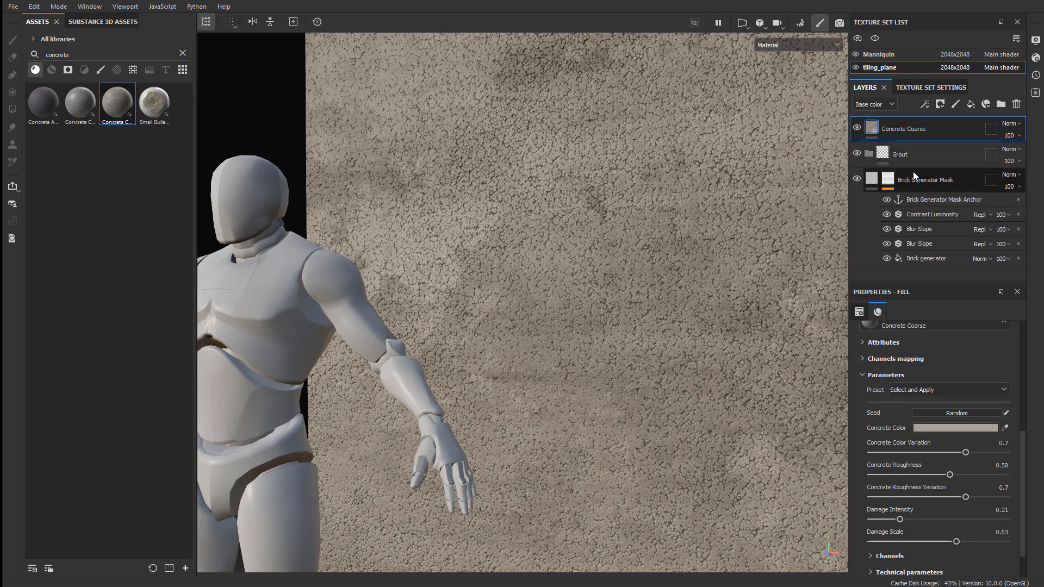
{"action": "left_click_drag", "start_coordinate": [899, 131], "coordinate": [867, 154]}
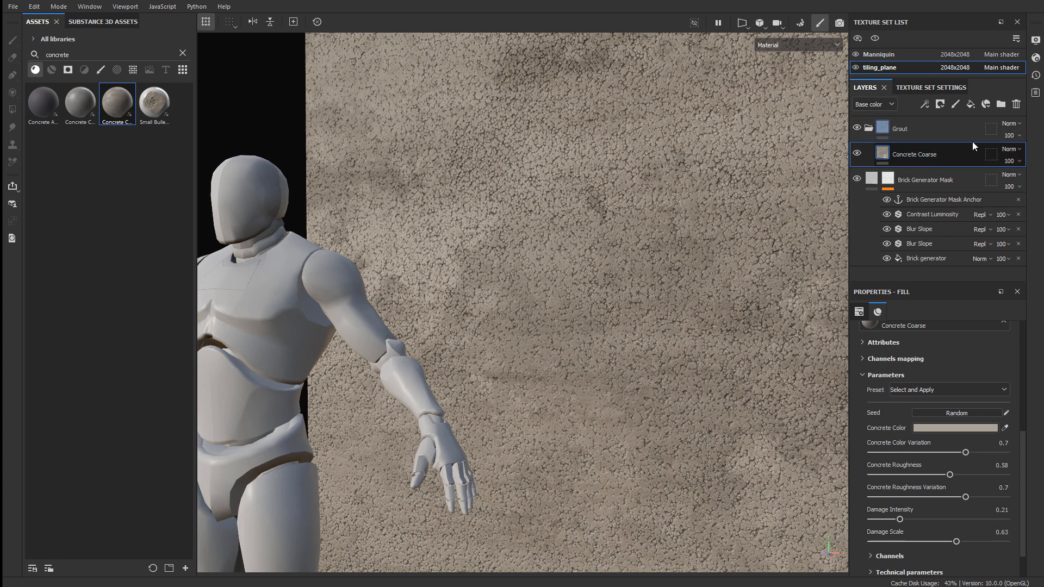
{"action": "left_click", "coordinate": [869, 131]}
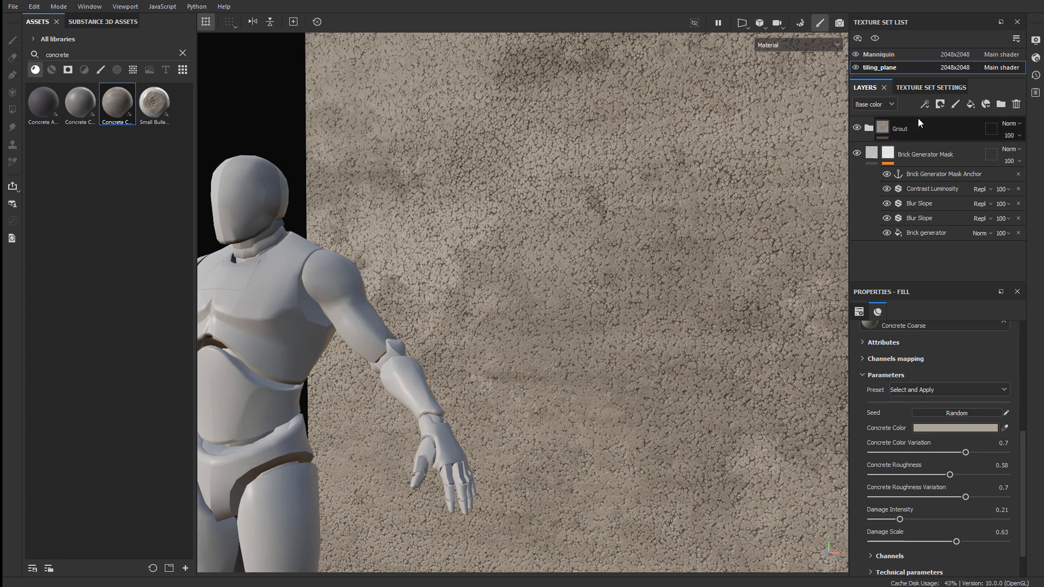
Create a new folder above the Grout folder and name it Brick
{"action": "left_click", "coordinate": [919, 120]}
{"action": "left_click", "coordinate": [1001, 104]}
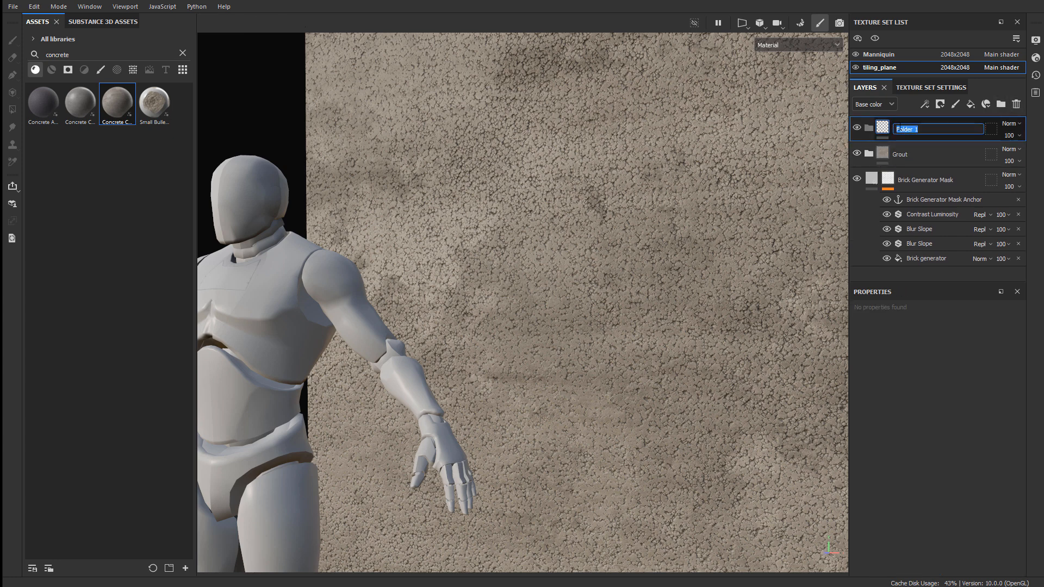
{"action": "type", "text": "Brick"}
{"action": "key", "text": "Return"}
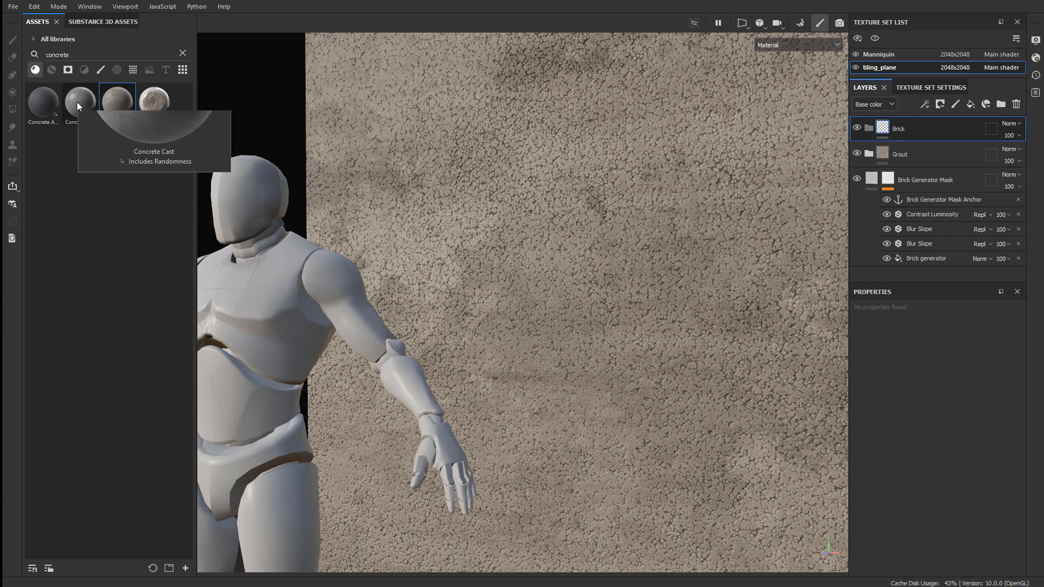
Apply the Concrete Cast material to the plane and place its layer inside the Brick folder
{"action": "left_click_drag", "start_coordinate": [77, 102], "coordinate": [656, 188]}
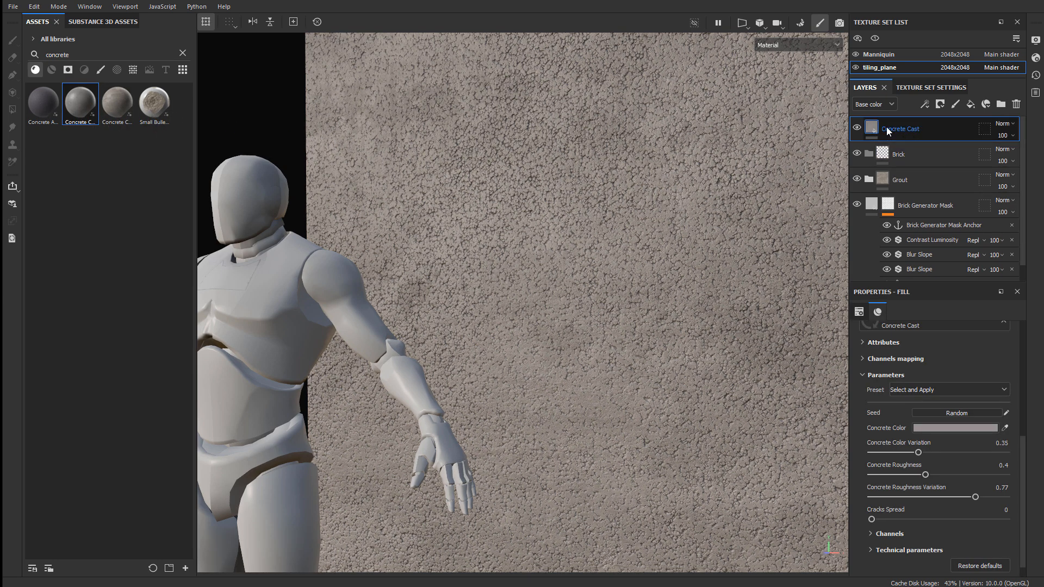
{"action": "left_click_drag", "start_coordinate": [874, 131], "coordinate": [870, 151]}
{"action": "left_click", "coordinate": [906, 128]}
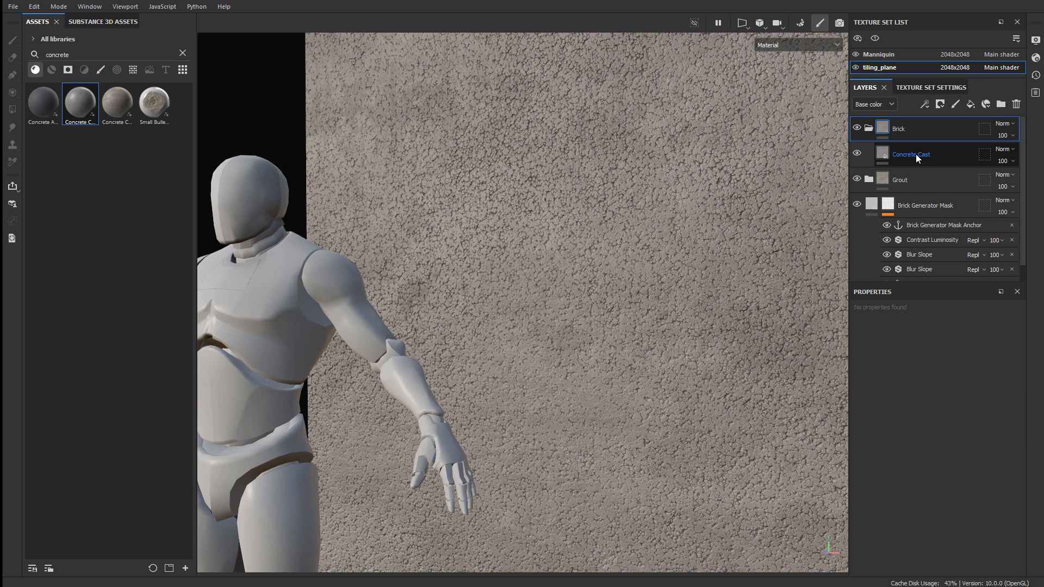
Expand the Grout folder, and give the Brick folder a black mask with a fill effect
{"action": "left_click", "coordinate": [868, 180]}
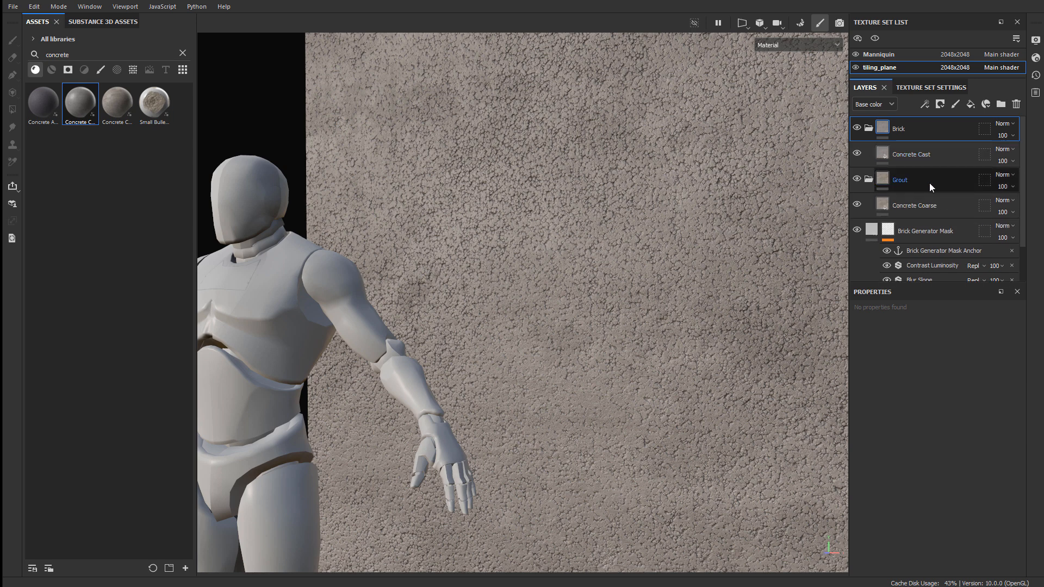
{"action": "left_click", "coordinate": [902, 180]}
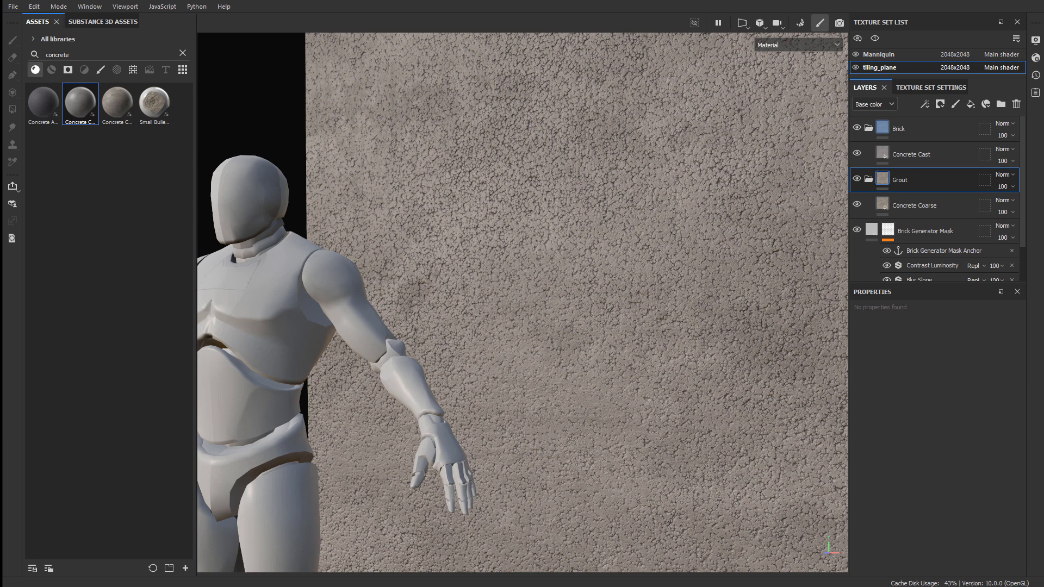
{"action": "scroll", "coordinate": [904, 179], "scroll_direction": "down", "scroll_amount": 1}
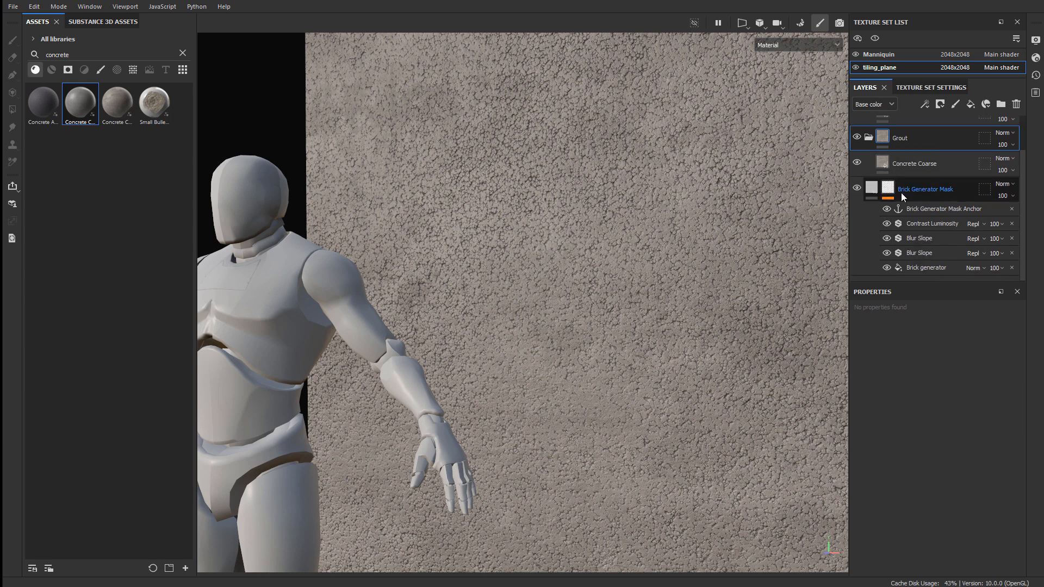
{"action": "scroll", "coordinate": [902, 193], "scroll_direction": "up", "scroll_amount": 1}
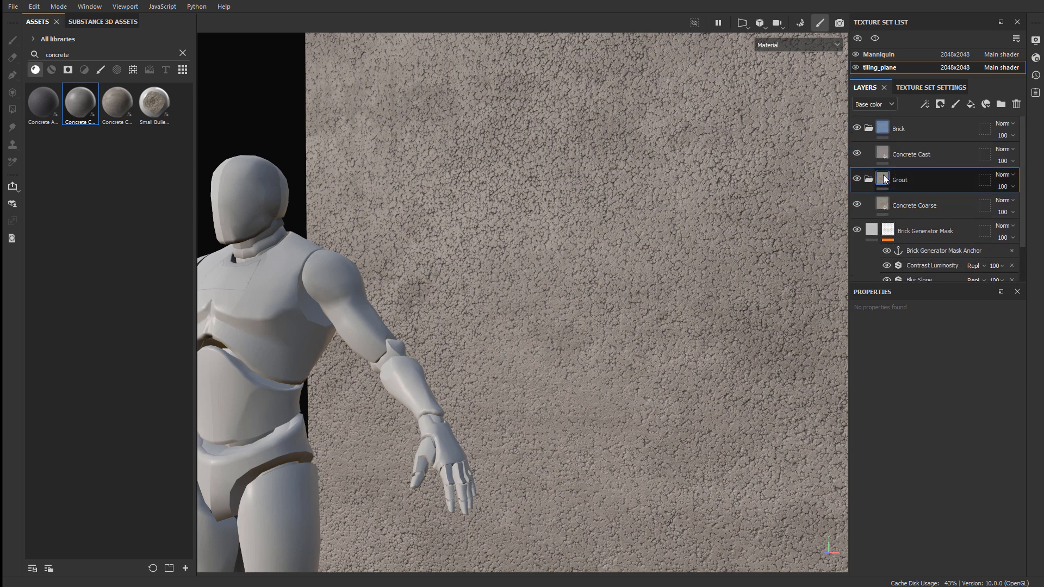
{"action": "mouse_move", "coordinate": [885, 180]}
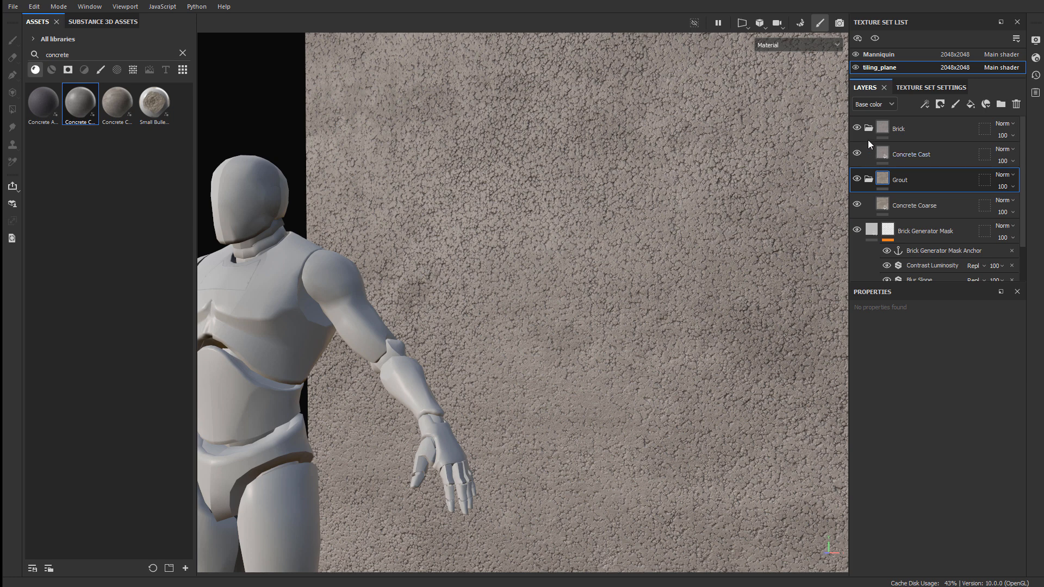
{"action": "left_click", "coordinate": [884, 128]}
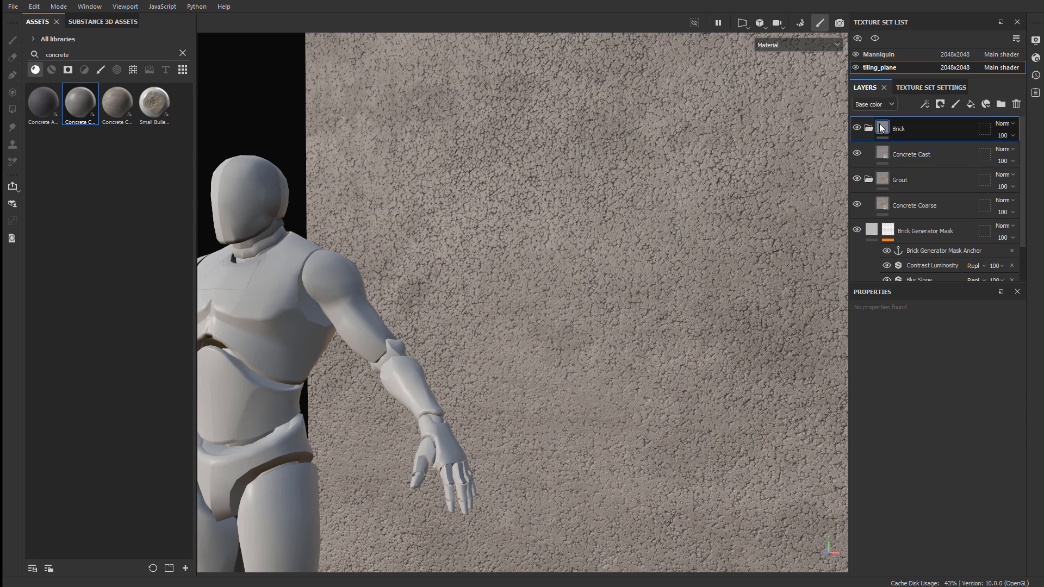
{"action": "right_click", "coordinate": [880, 124]}
{"action": "left_click", "coordinate": [917, 145]}
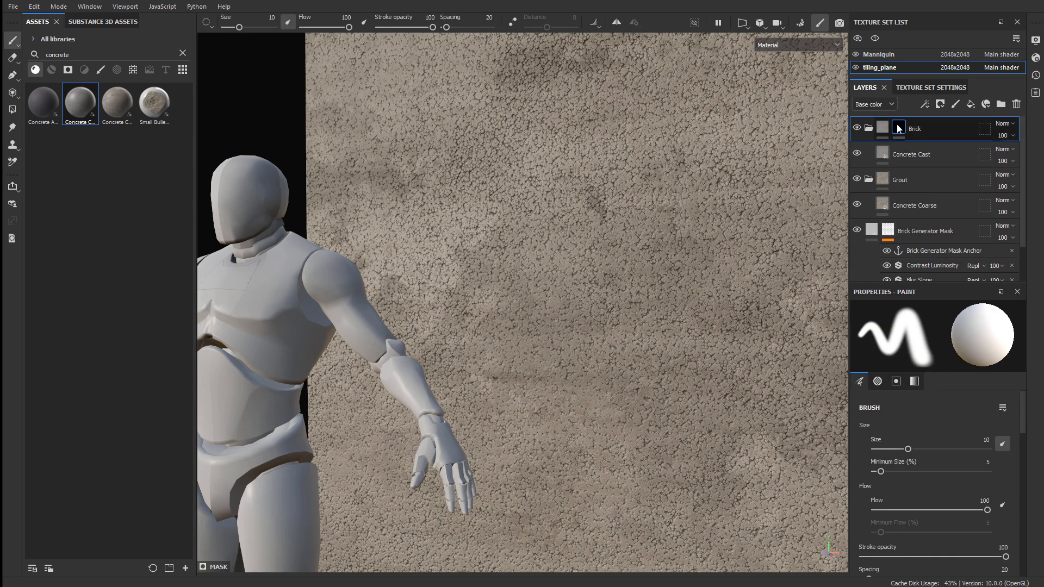
{"action": "right_click", "coordinate": [898, 128]}
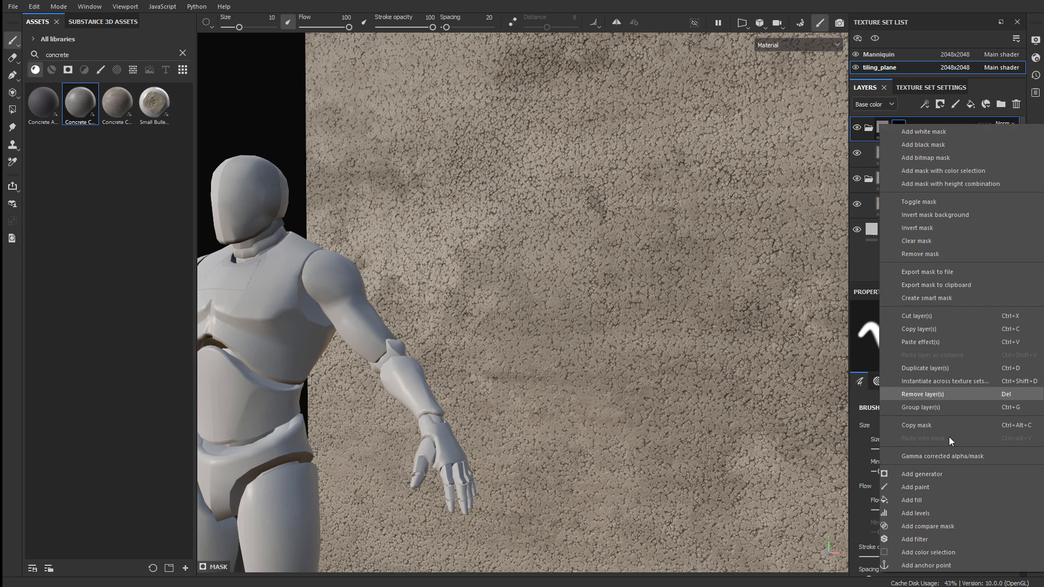
{"action": "left_click", "coordinate": [930, 500]}
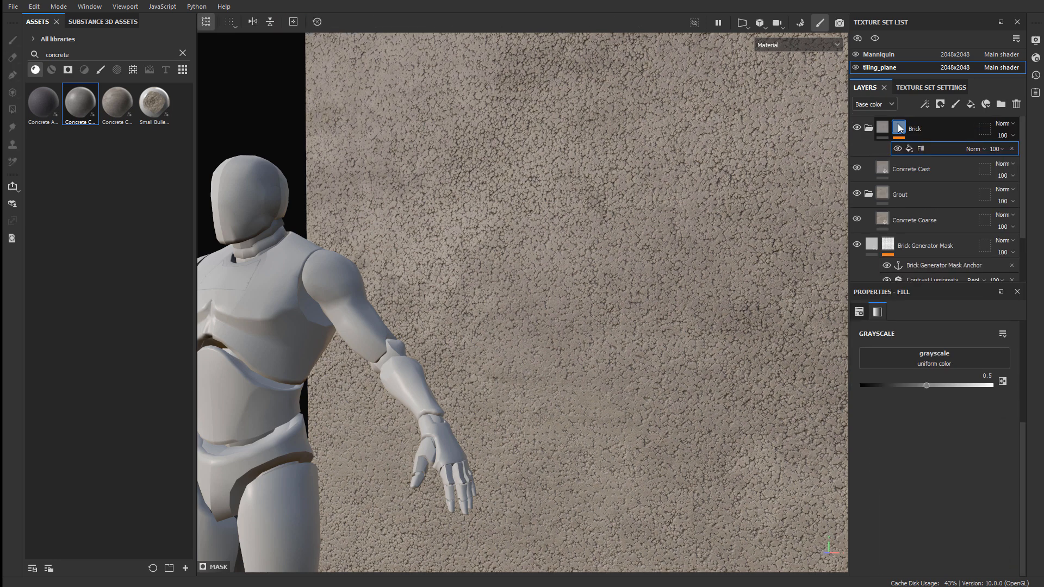
Use the Brick Generator Mask Anchor as the grayscale source of the Brick folder's mask fill
{"action": "left_click", "coordinate": [929, 363]}
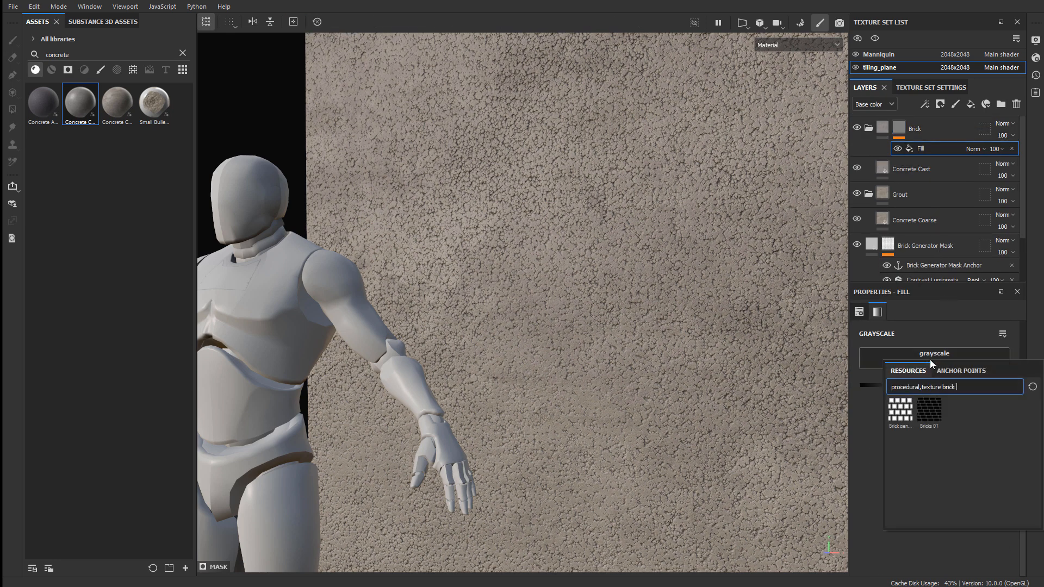
{"action": "left_click", "coordinate": [965, 373]}
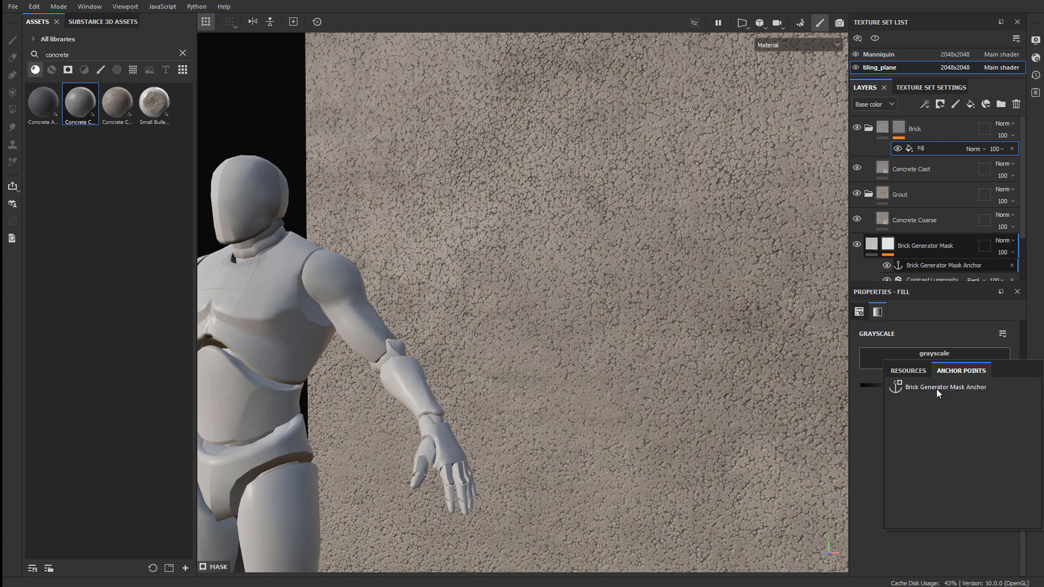
{"action": "left_click", "coordinate": [936, 389]}
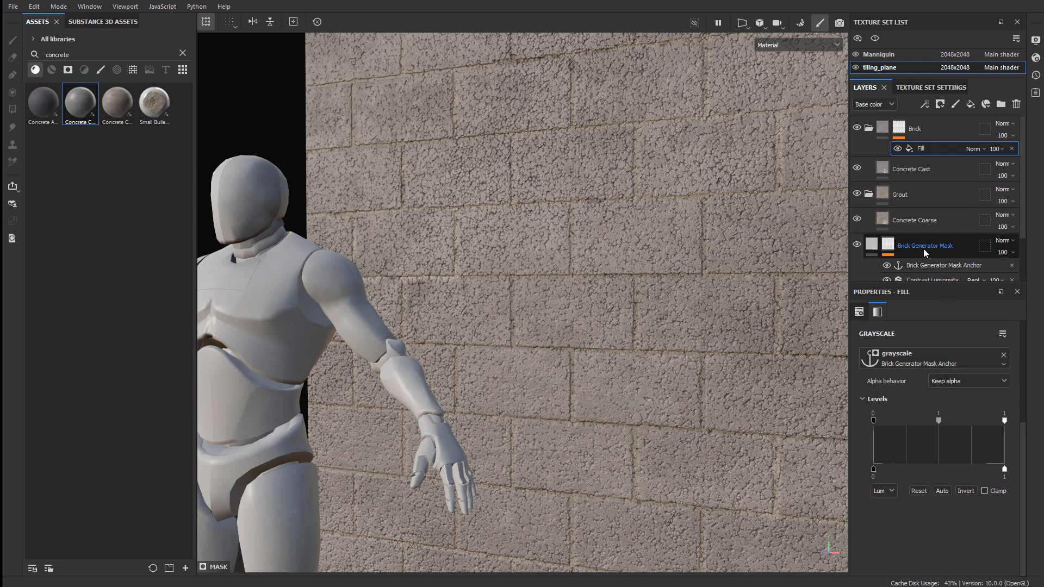
{"action": "right_click_drag", "start_coordinate": [535, 174], "coordinate": [712, 174], "text": "alt"}
{"action": "middle_click_drag", "start_coordinate": [712, 174], "coordinate": [583, 200], "text": "alt"}
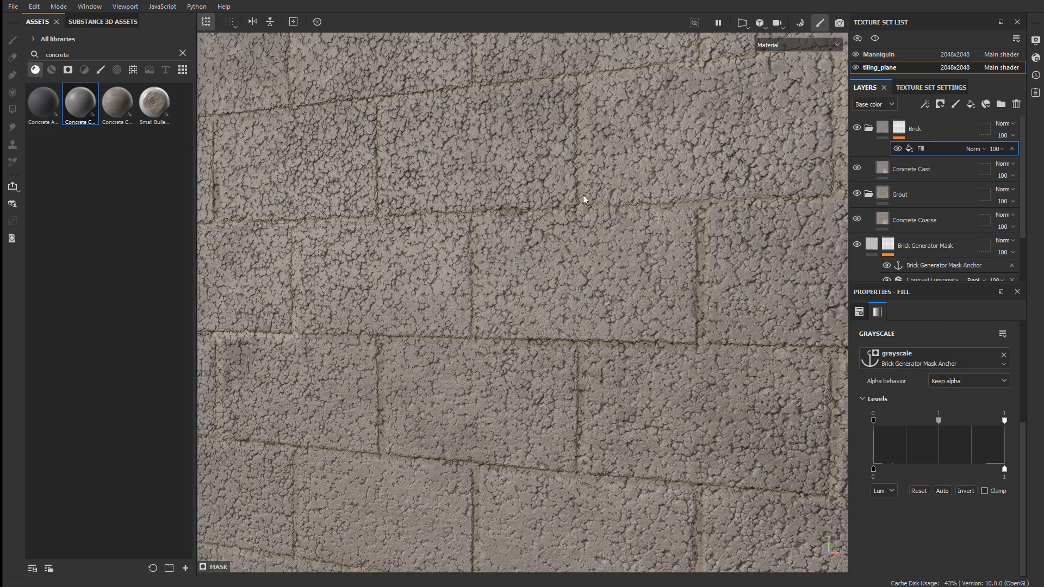
{"action": "right_click_drag", "start_coordinate": [582, 201], "coordinate": [731, 296], "text": "alt"}
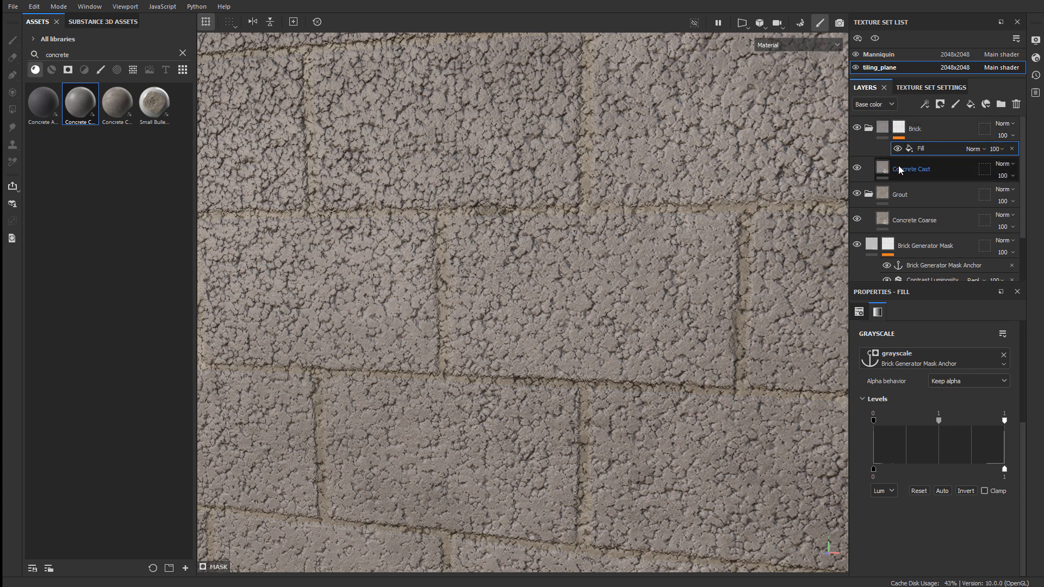
Add a black mask to the Grout folder and put a fill effect in that mask
{"action": "left_click", "coordinate": [884, 194]}
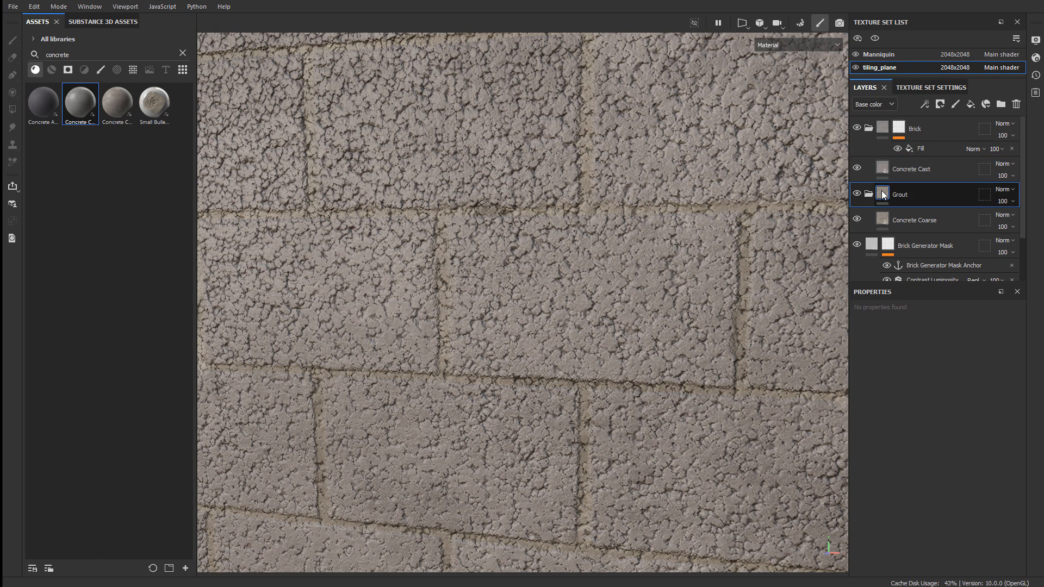
{"action": "right_click", "coordinate": [884, 195]}
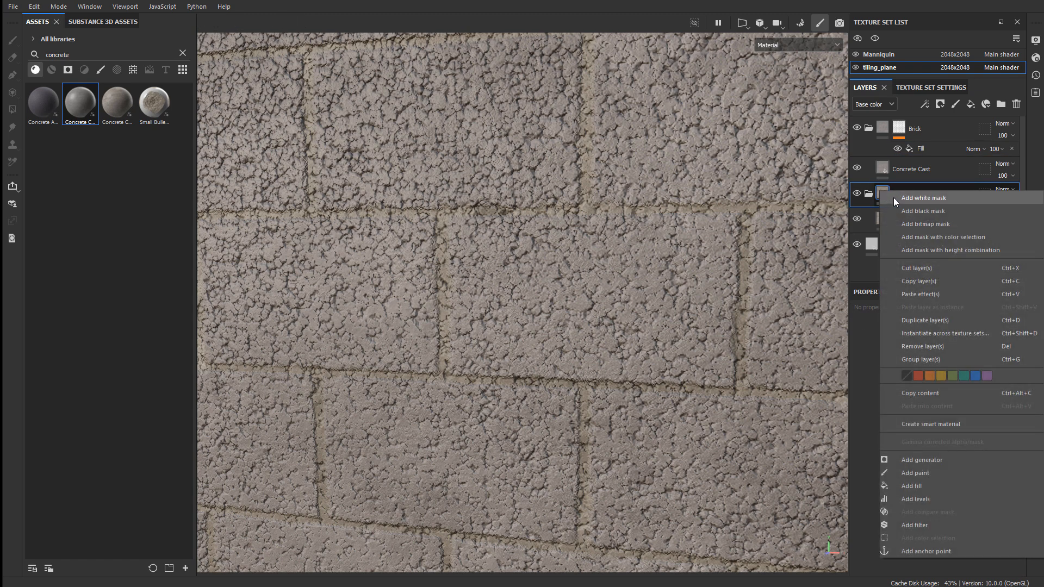
{"action": "left_click", "coordinate": [912, 208]}
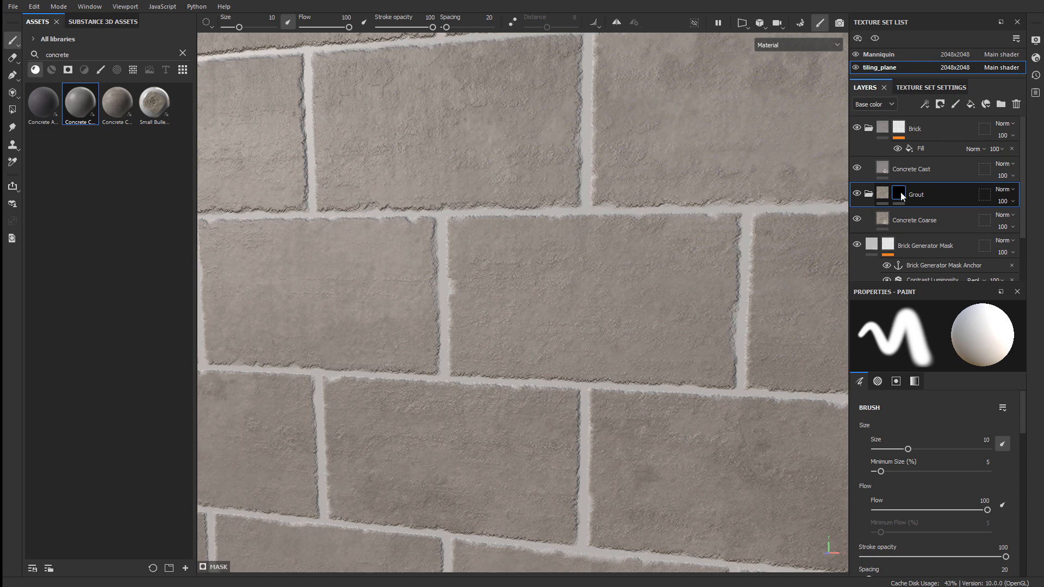
{"action": "right_click", "coordinate": [900, 191]}
{"action": "left_click", "coordinate": [914, 353]}
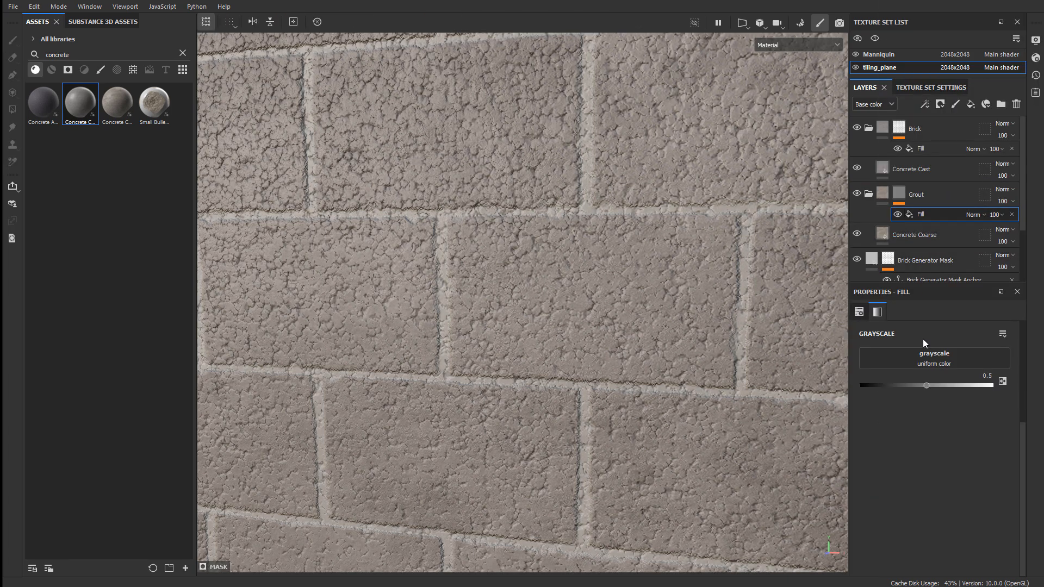
Link the Grout mask's fill to the Brick Generator Mask Anchor and invert its levels
{"action": "left_click", "coordinate": [926, 357]}
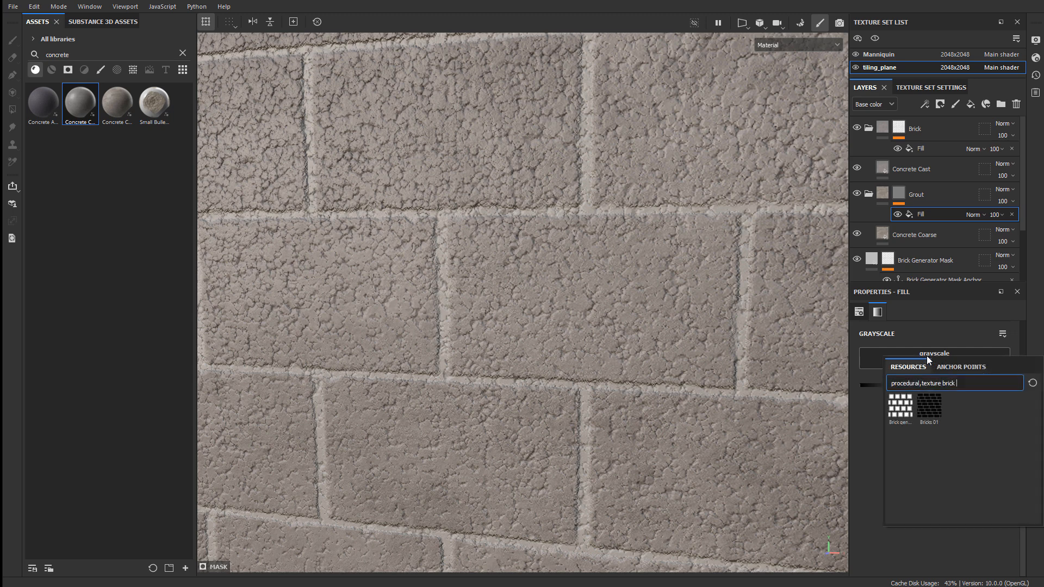
{"action": "left_click", "coordinate": [962, 367]}
{"action": "left_click", "coordinate": [935, 383]}
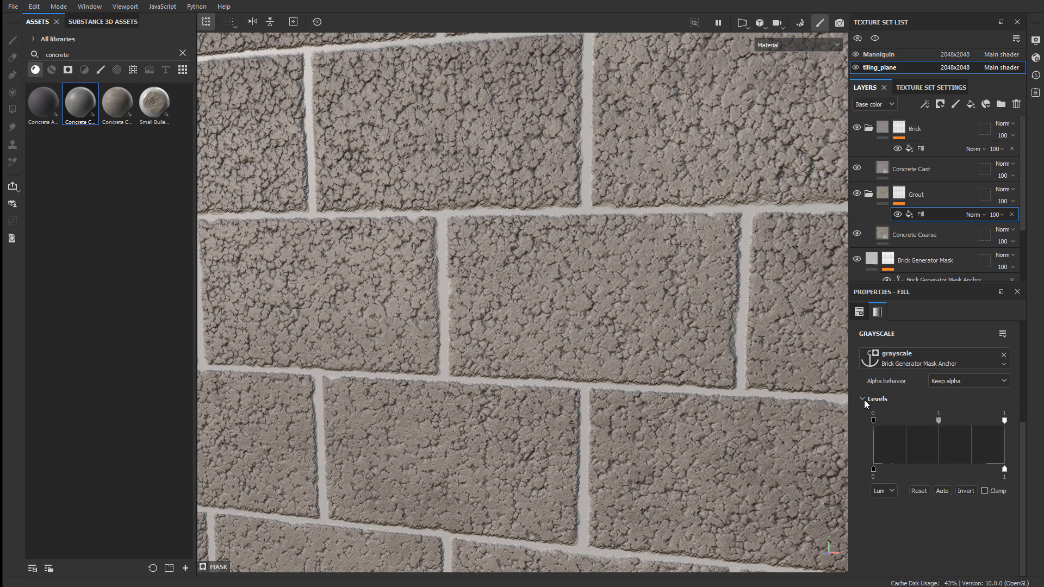
{"action": "left_click", "coordinate": [964, 491]}
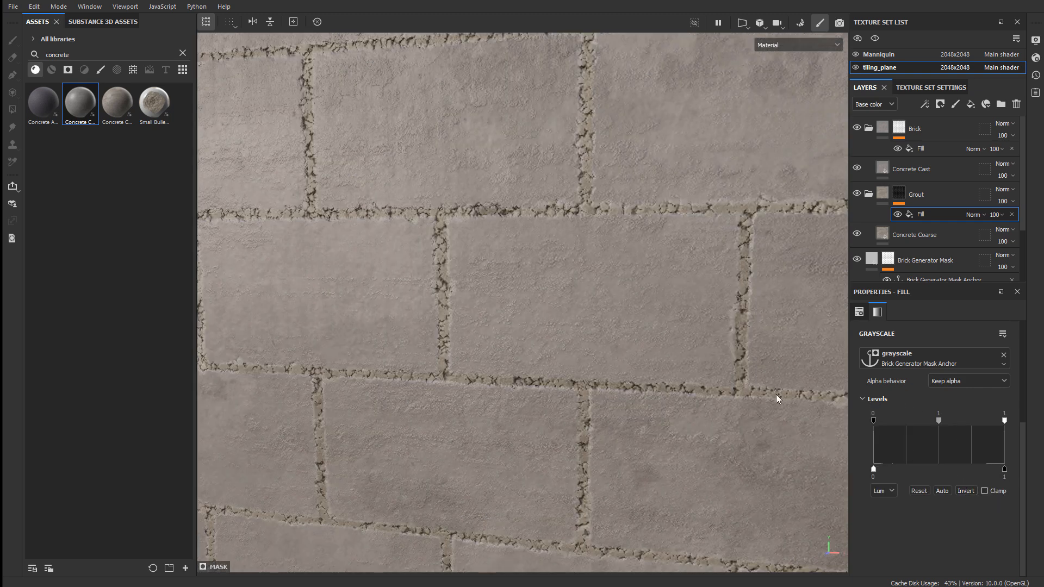
{"action": "left_click_drag", "start_coordinate": [537, 317], "coordinate": [605, 288], "text": "alt"}
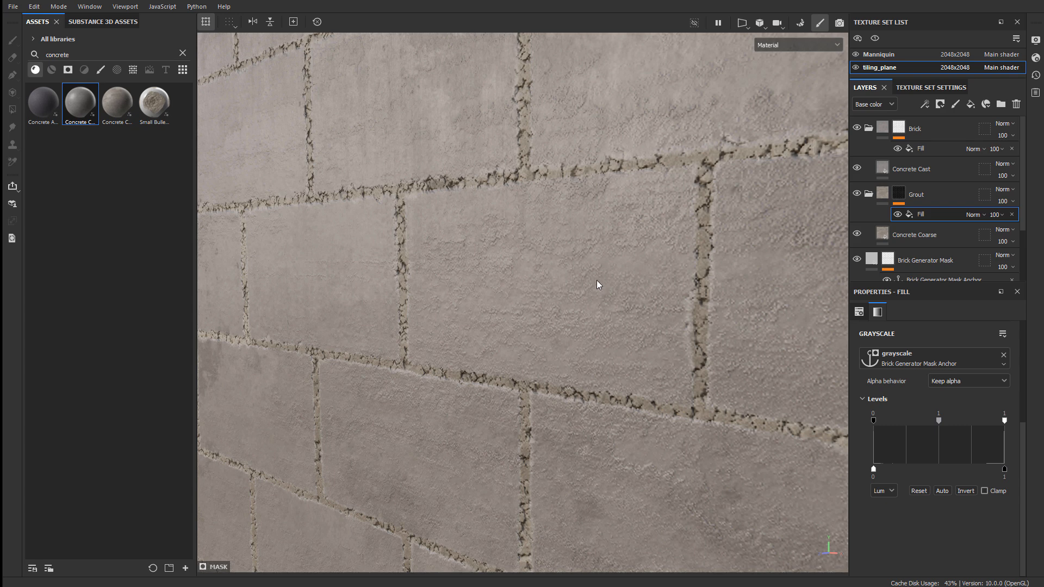
{"action": "left_click_drag", "start_coordinate": [599, 282], "coordinate": [445, 205], "text": "alt"}
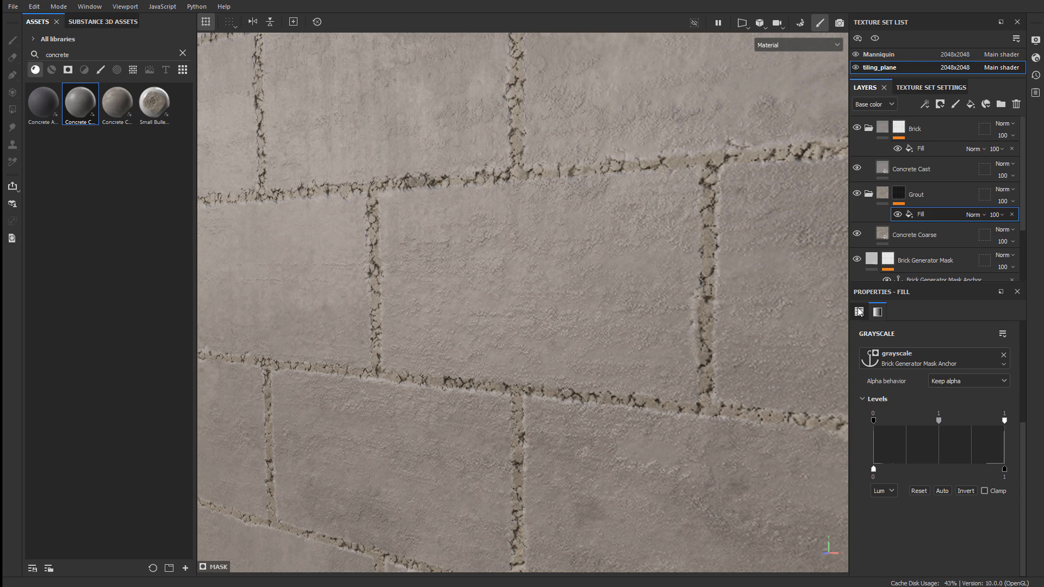
{"action": "scroll", "coordinate": [930, 249], "scroll_direction": "down", "scroll_amount": 2}
{"action": "scroll", "coordinate": [947, 229], "scroll_direction": "down", "scroll_amount": 2}
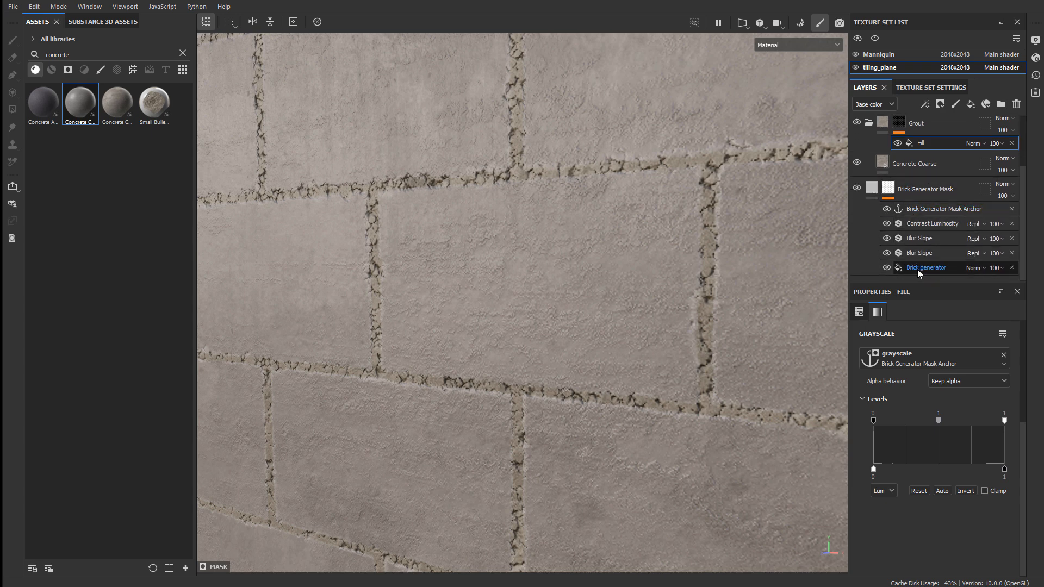
{"action": "scroll", "coordinate": [918, 269], "scroll_direction": "up", "scroll_amount": 4}
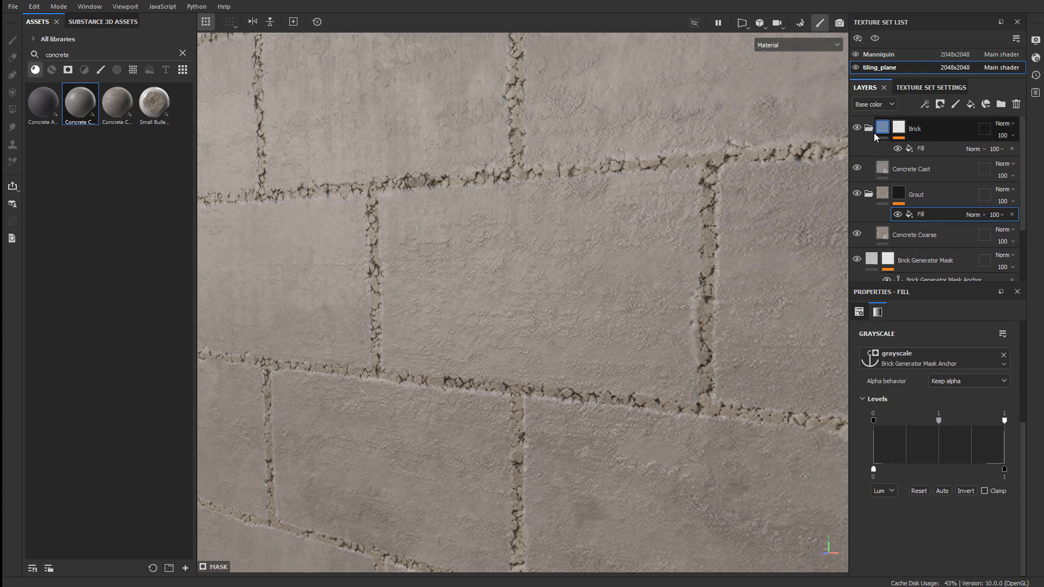
Change the Concrete Cast layer's Concrete Color to a more neutral mid grey
{"action": "left_click", "coordinate": [920, 134]}
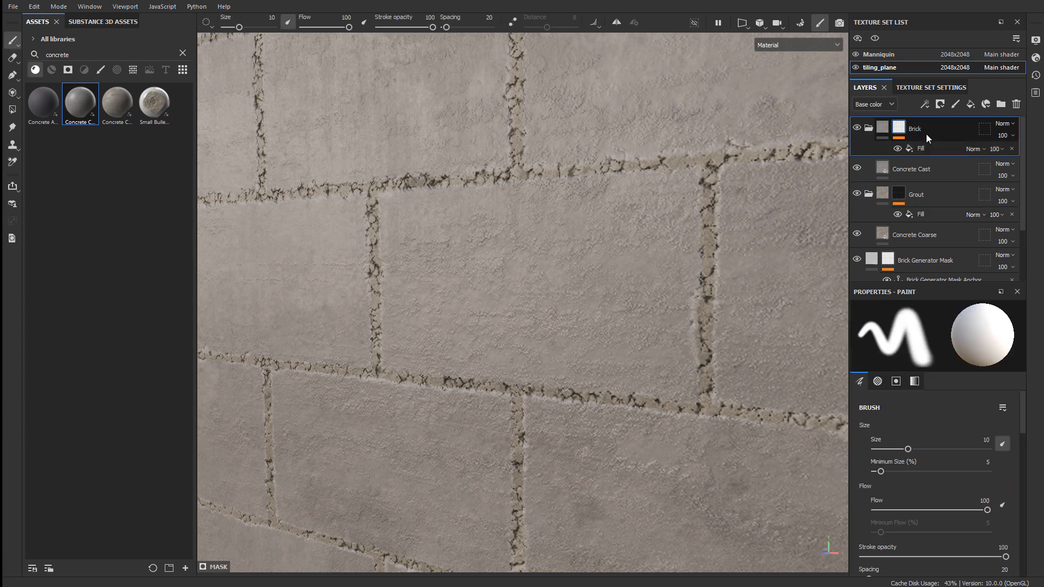
{"action": "left_click", "coordinate": [941, 170]}
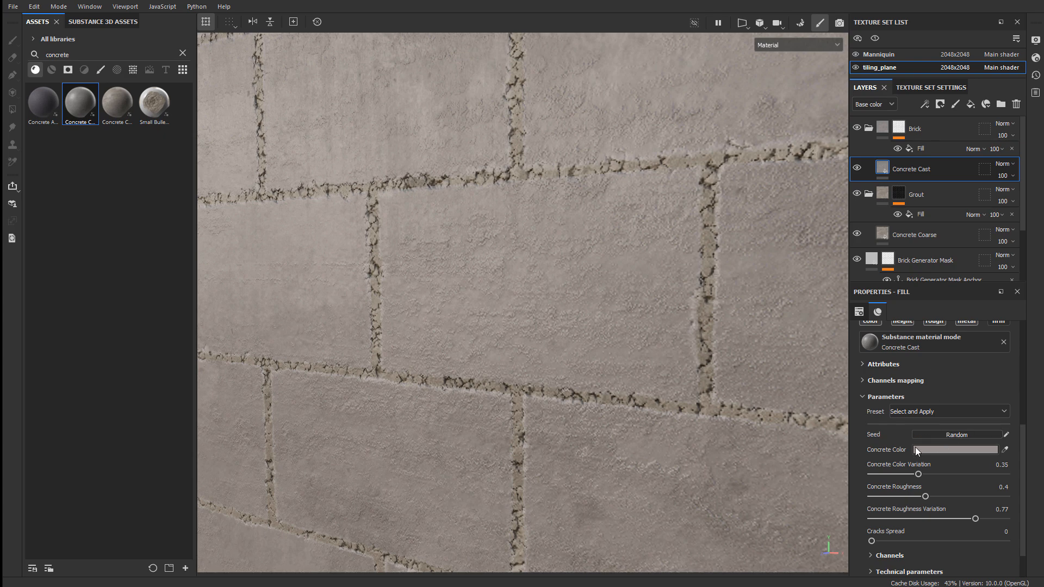
{"action": "left_click", "coordinate": [934, 452]}
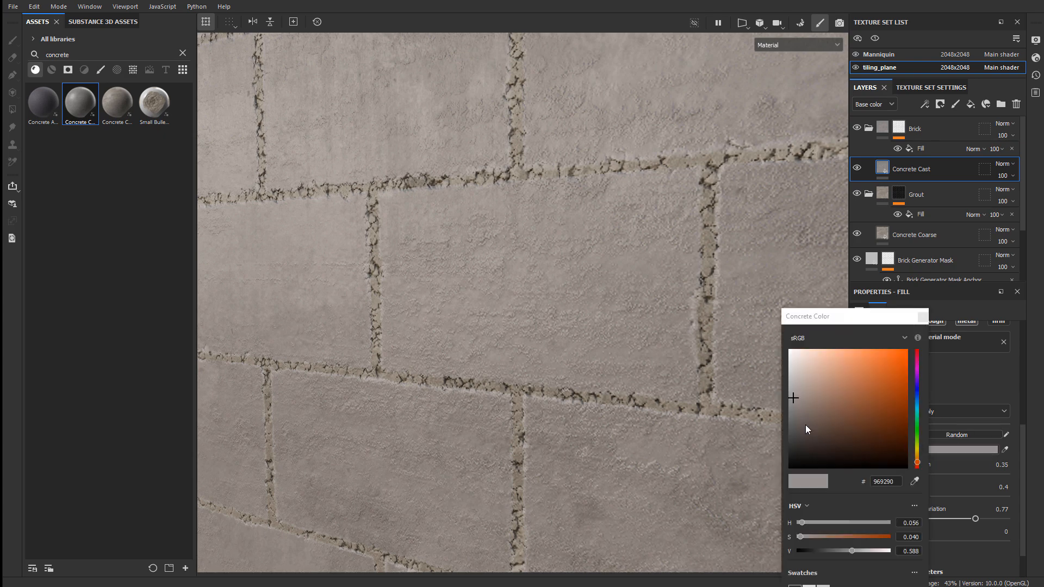
{"action": "left_click", "coordinate": [791, 395]}
{"action": "left_click_drag", "start_coordinate": [729, 287], "coordinate": [560, 237], "text": "alt"}
Set the Concrete Cast layer's Concrete Roughness to 0.75 and keep Cracks Spread at 0
{"action": "left_click_drag", "start_coordinate": [924, 496], "coordinate": [947, 496]}
{"action": "double_click", "coordinate": [1000, 487]}
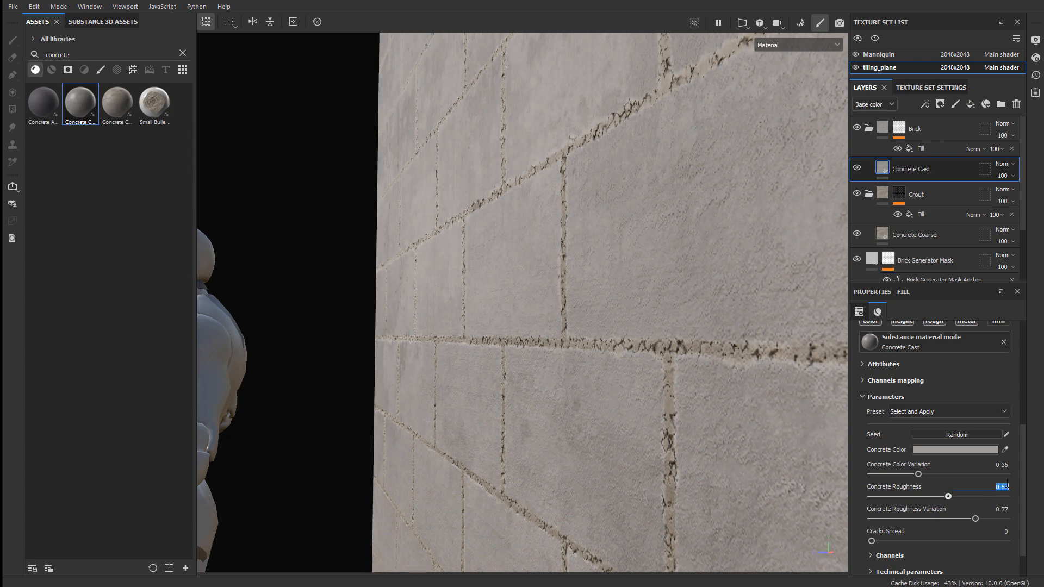
{"action": "type", "text": ".75"}
{"action": "key", "text": "Return"}
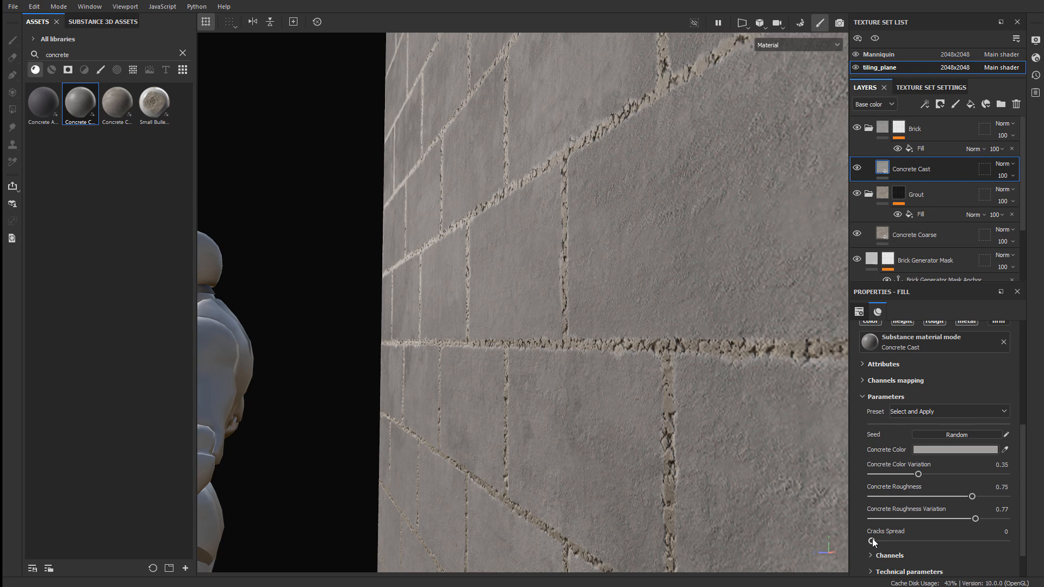
{"action": "left_click_drag", "start_coordinate": [872, 542], "coordinate": [822, 537]}
Lower the Concrete Color Variation of the Concrete Cast layer to 0.2
{"action": "left_click_drag", "start_coordinate": [697, 378], "coordinate": [745, 393], "text": "alt"}
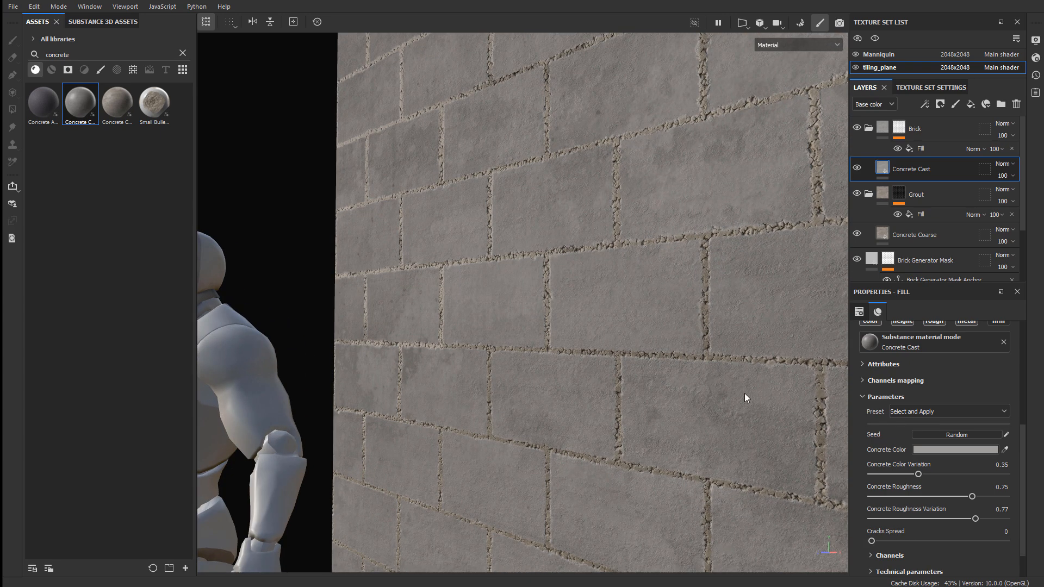
{"action": "right_click_drag", "start_coordinate": [741, 374], "coordinate": [401, 333], "text": "alt"}
{"action": "middle_click_drag", "start_coordinate": [401, 333], "coordinate": [261, 321], "text": "alt"}
{"action": "right_click_drag", "start_coordinate": [261, 321], "coordinate": [368, 259], "text": "alt"}
{"action": "left_click_drag", "start_coordinate": [614, 321], "coordinate": [701, 345], "text": "alt"}
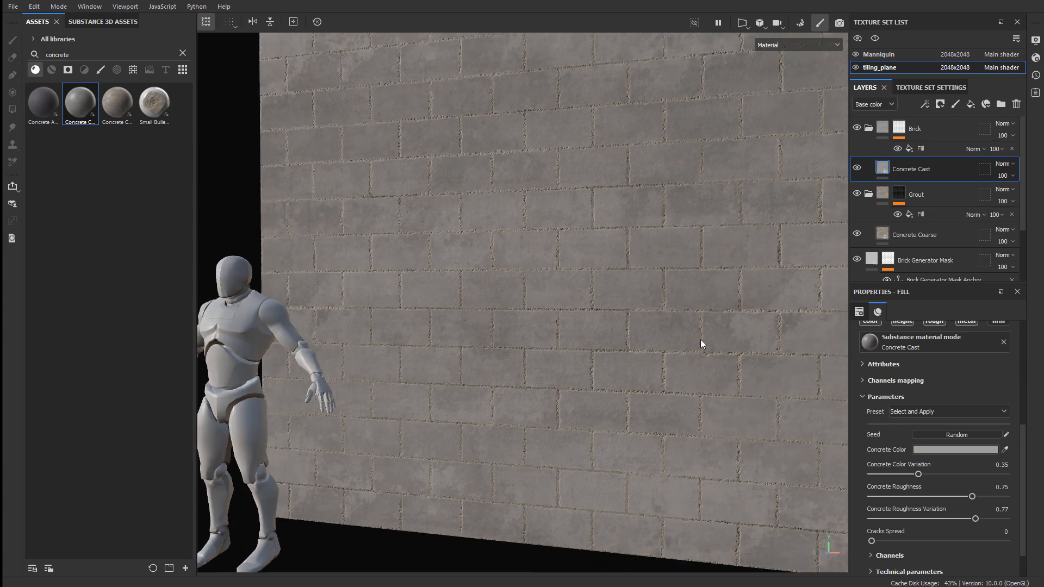
{"action": "left_click_drag", "start_coordinate": [918, 474], "coordinate": [898, 475]}
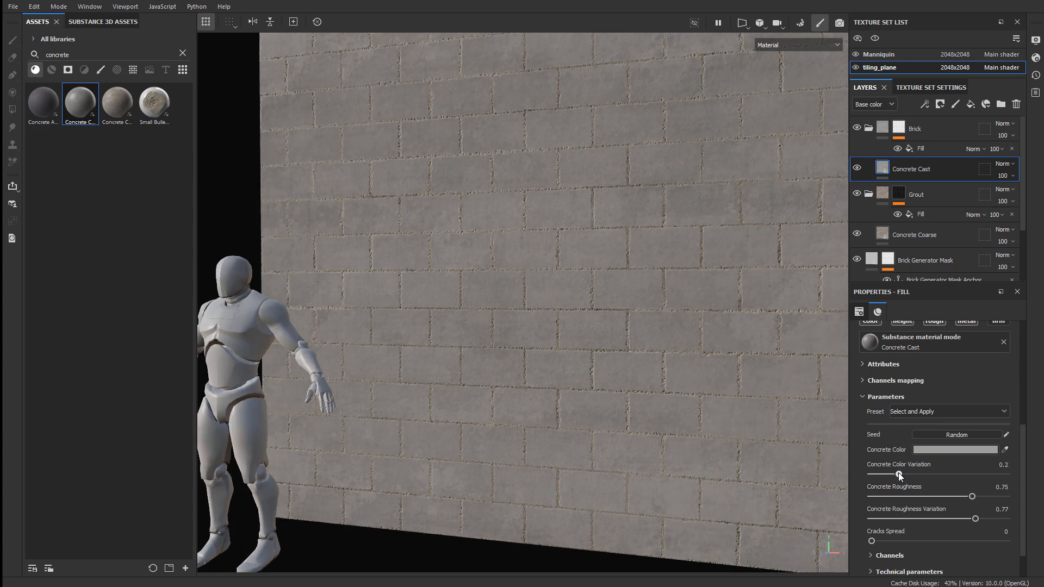
Examine the brick faces and grout lines up close and from several grazing angles
{"action": "left_click_drag", "start_coordinate": [605, 366], "coordinate": [489, 352], "text": "alt"}
{"action": "right_click_drag", "start_coordinate": [489, 353], "coordinate": [876, 363], "text": "alt"}
{"action": "left_click_drag", "start_coordinate": [827, 355], "coordinate": [722, 336], "text": "alt"}
{"action": "middle_click_drag", "start_coordinate": [723, 336], "coordinate": [566, 320], "text": "alt"}
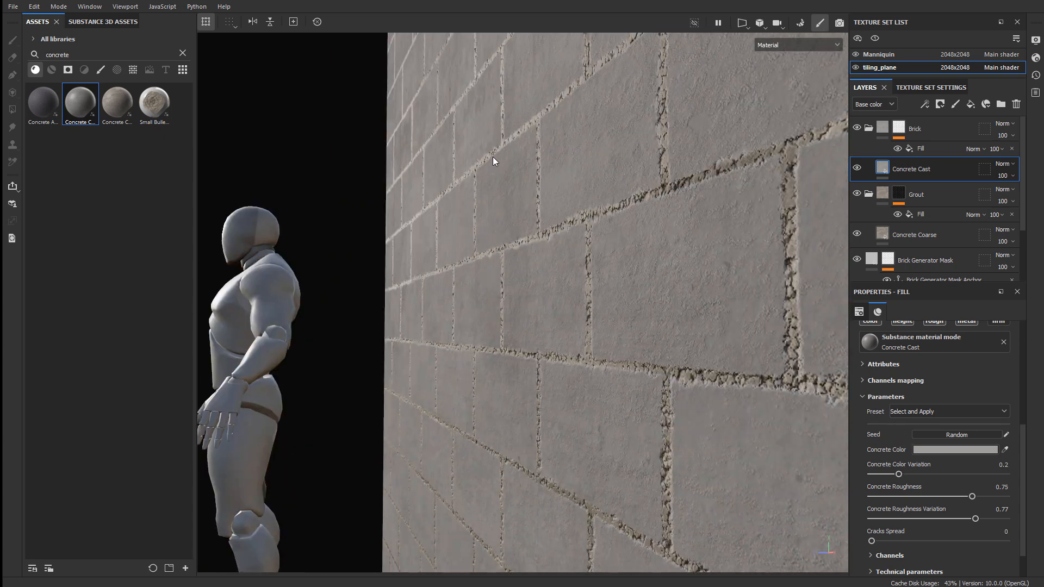
{"action": "right_click_drag", "start_coordinate": [496, 269], "coordinate": [619, 292], "text": "alt"}
{"action": "left_click_drag", "start_coordinate": [619, 292], "coordinate": [621, 352], "text": "alt"}
{"action": "left_click_drag", "start_coordinate": [453, 337], "coordinate": [517, 238], "text": "alt"}
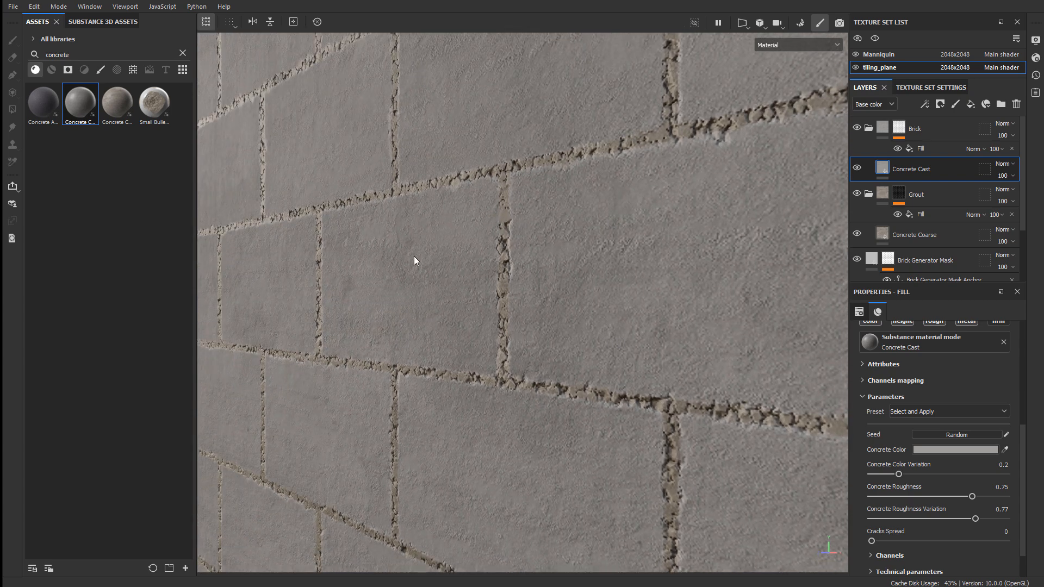
{"action": "left_click_drag", "start_coordinate": [413, 256], "coordinate": [670, 309], "text": "alt"}
{"action": "right_click", "coordinate": [633, 308]}
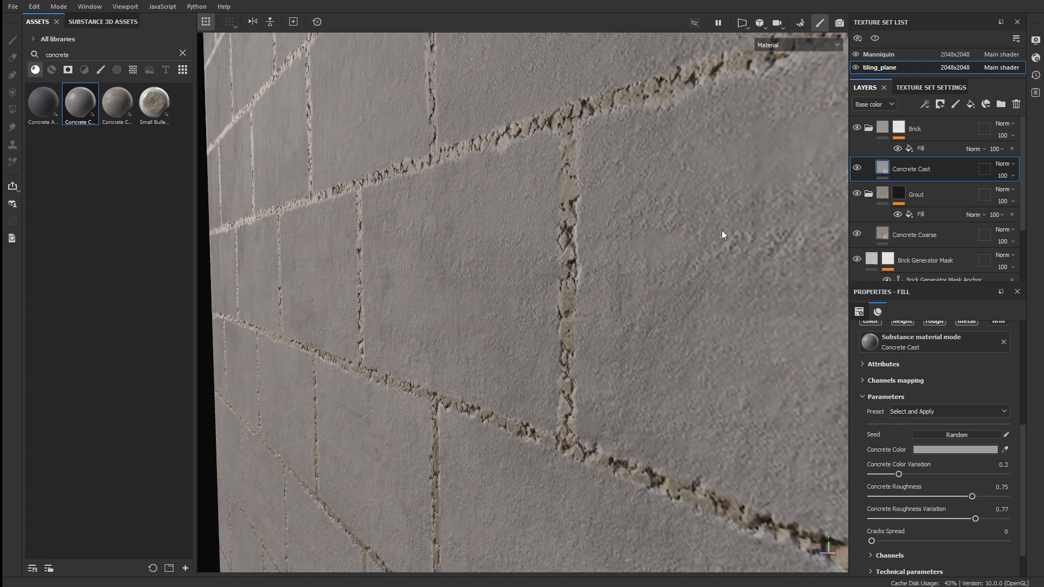
Add a fill layer above Concrete Cast and name it Brick Height
{"action": "left_click", "coordinate": [971, 103]}
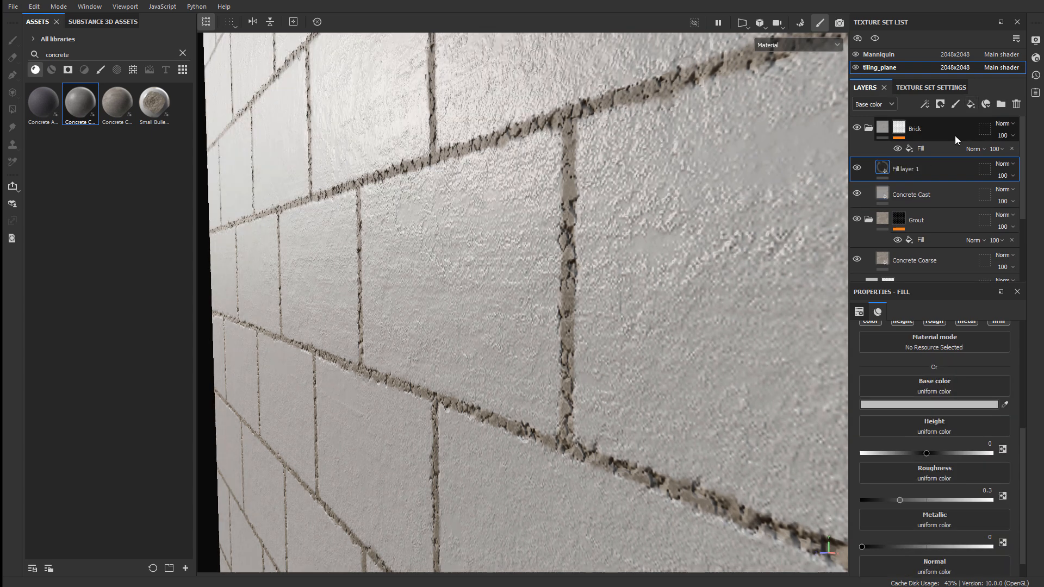
{"action": "double_click", "coordinate": [898, 169]}
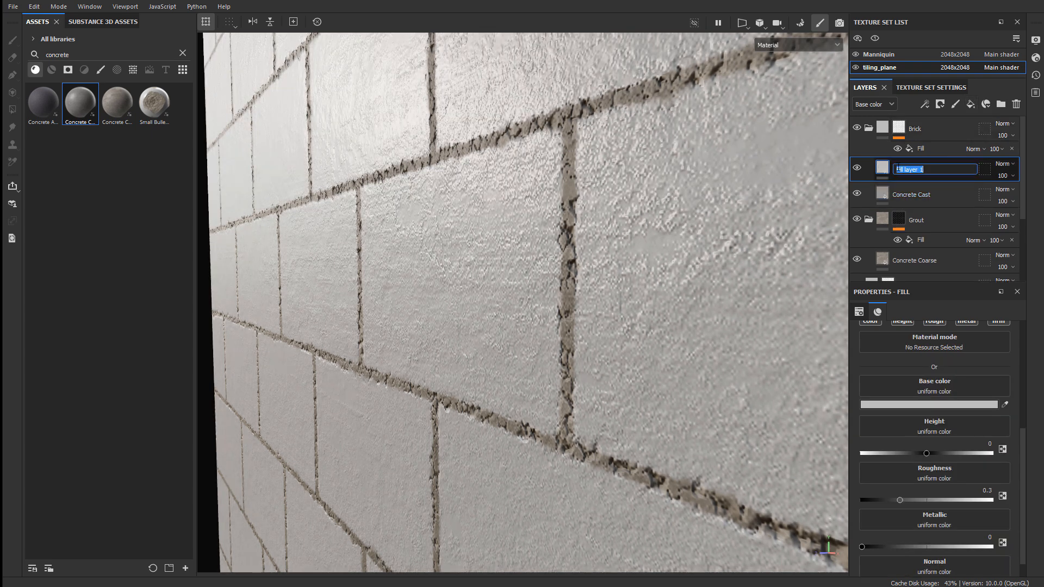
{"action": "type", "text": "Brick Height"}
{"action": "key", "text": "Return"}
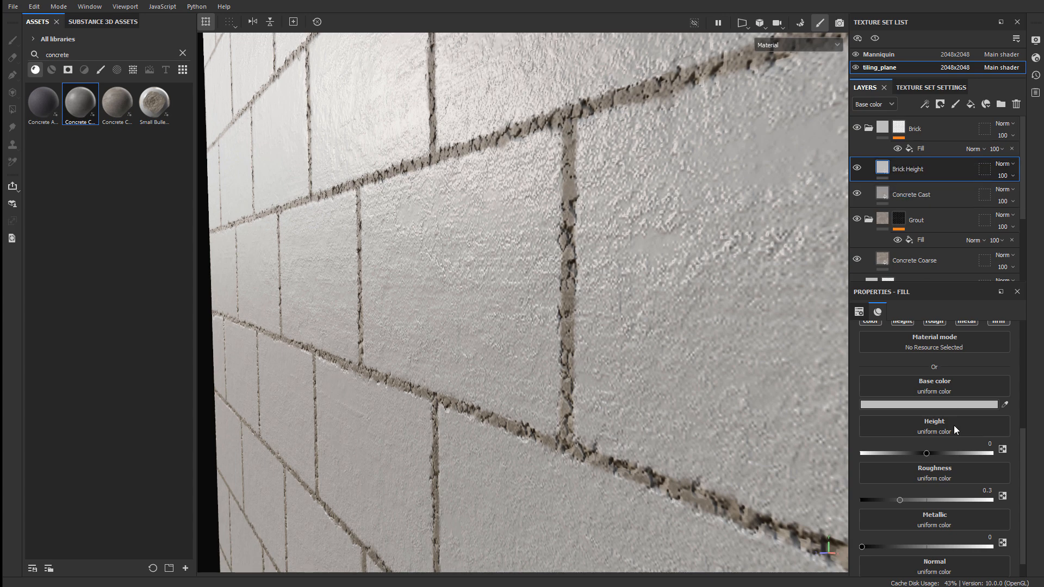
Turn off the color, roughness, metallic and normal channels of the Brick Height layer, leaving only height
{"action": "scroll", "coordinate": [954, 427], "scroll_direction": "up", "scroll_amount": 2}
{"action": "left_click", "coordinate": [870, 386]}
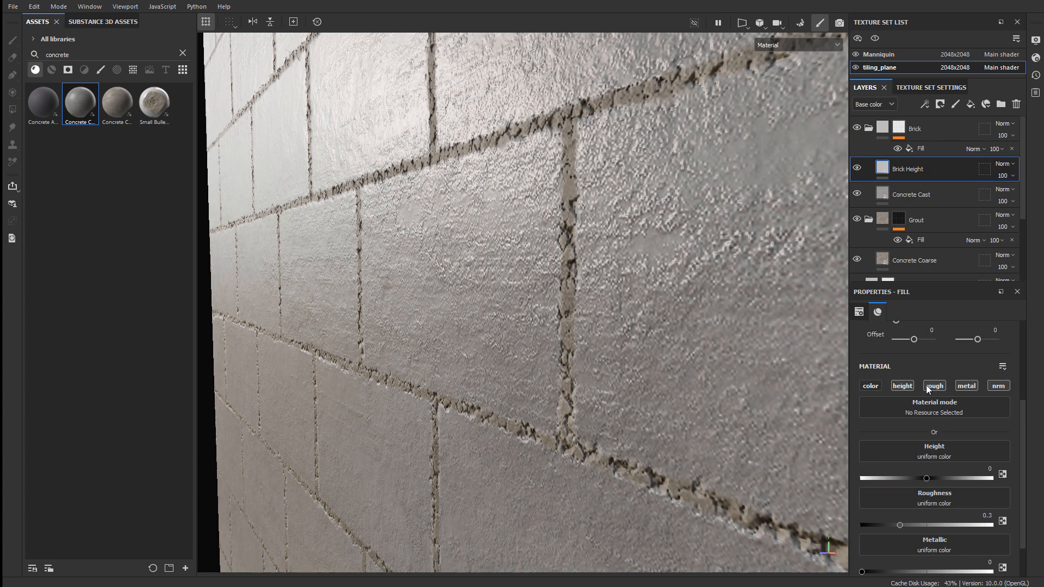
{"action": "left_click", "coordinate": [941, 385]}
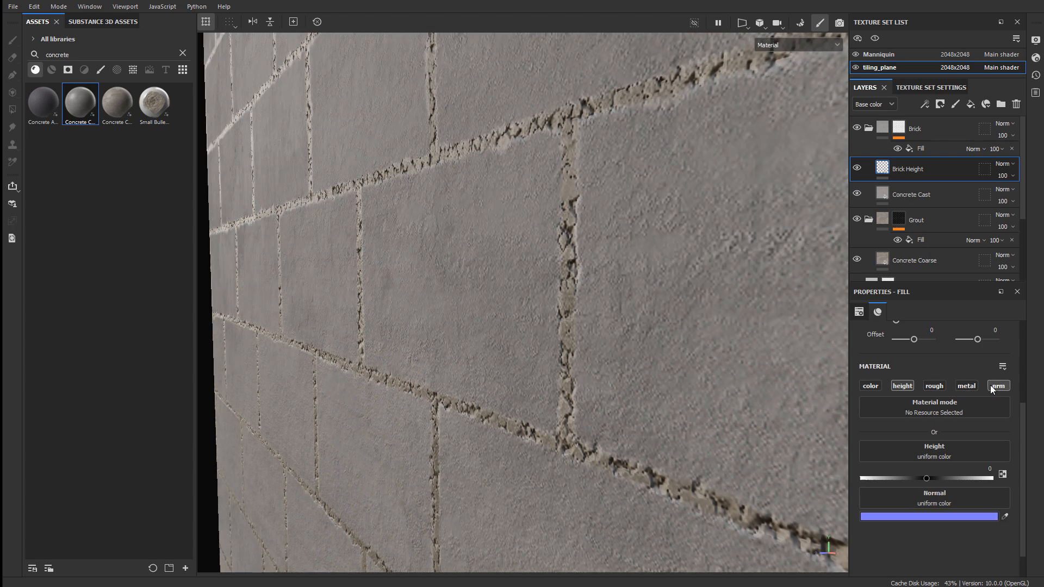
{"action": "left_click", "coordinate": [967, 386]}
{"action": "left_click_drag", "start_coordinate": [775, 379], "coordinate": [570, 347], "text": "alt"}
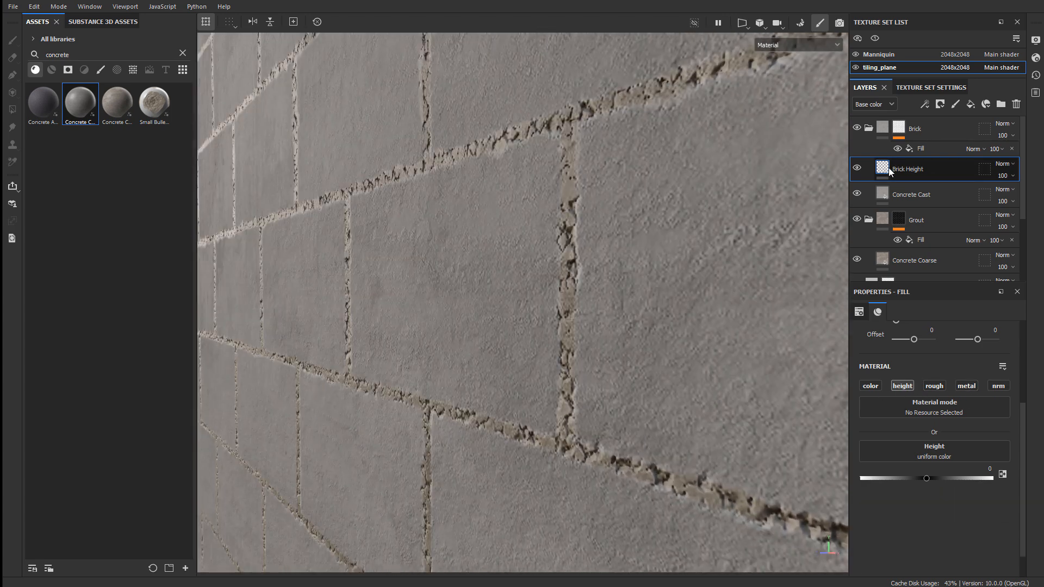
Set the height value of the Brick Height layer to 0.15 so the bricks stand out from the grout
{"action": "left_click_drag", "start_coordinate": [932, 479], "coordinate": [939, 479]}
{"action": "scroll", "coordinate": [317, 326], "scroll_direction": "down", "scroll_amount": 4}
{"action": "left_click_drag", "start_coordinate": [317, 327], "coordinate": [489, 315], "text": "alt"}
{"action": "left_click", "coordinate": [937, 478]}
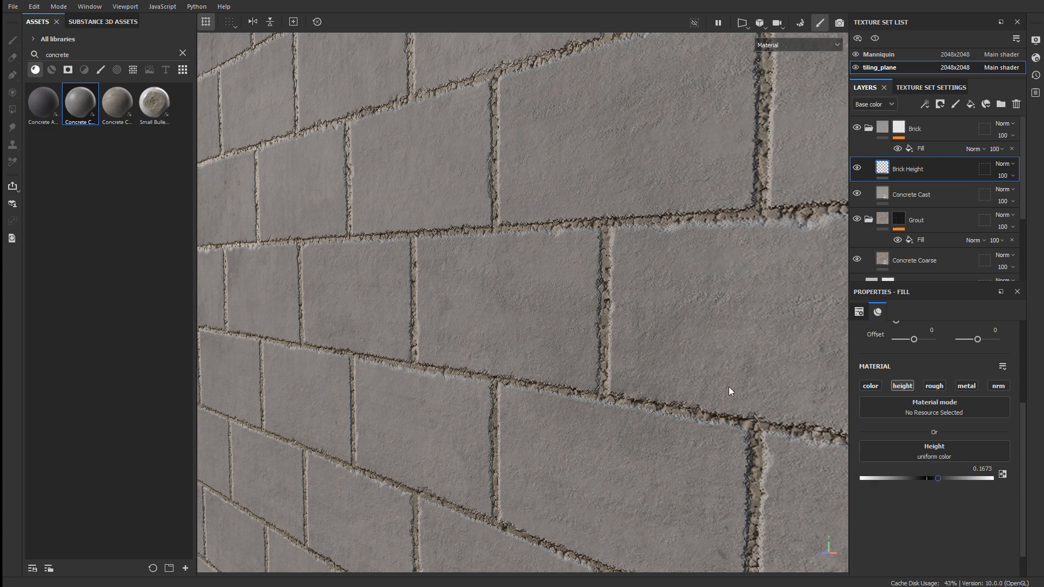
{"action": "scroll", "coordinate": [702, 348], "scroll_direction": "up", "scroll_amount": 4}
{"action": "mouse_move", "coordinate": [676, 313]}
{"action": "left_mouse_down", "text": "alt"}
{"action": "mouse_move", "coordinate": [702, 308]}
{"action": "mouse_move", "coordinate": [666, 299]}
{"action": "left_mouse_up", "text": "alt"}
{"action": "left_click", "coordinate": [983, 468]}
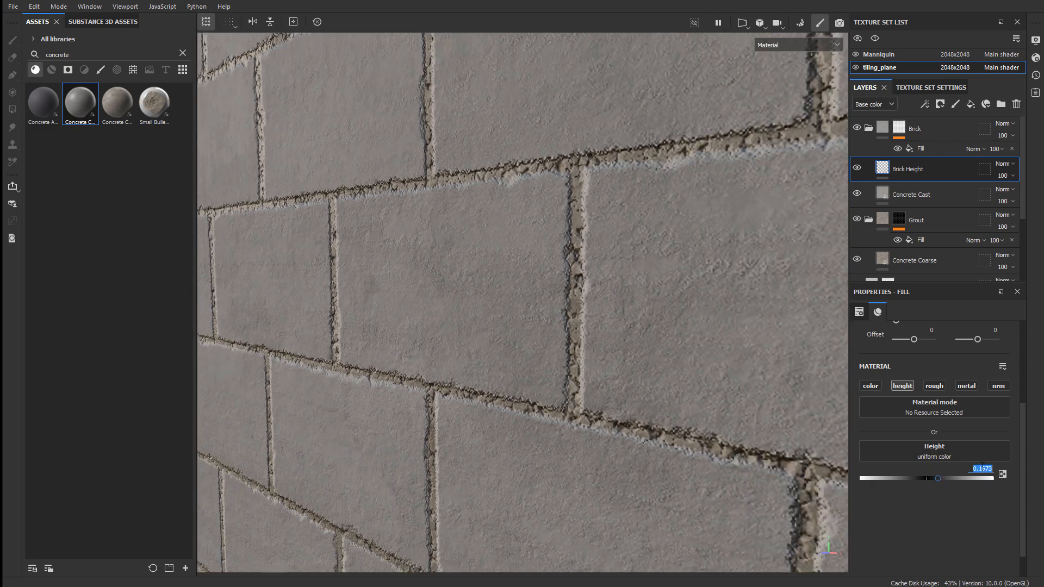
{"action": "type", "text": "1"}
{"action": "key", "text": "Return"}
{"action": "left_click_drag", "start_coordinate": [524, 283], "coordinate": [536, 96], "text": "alt"}
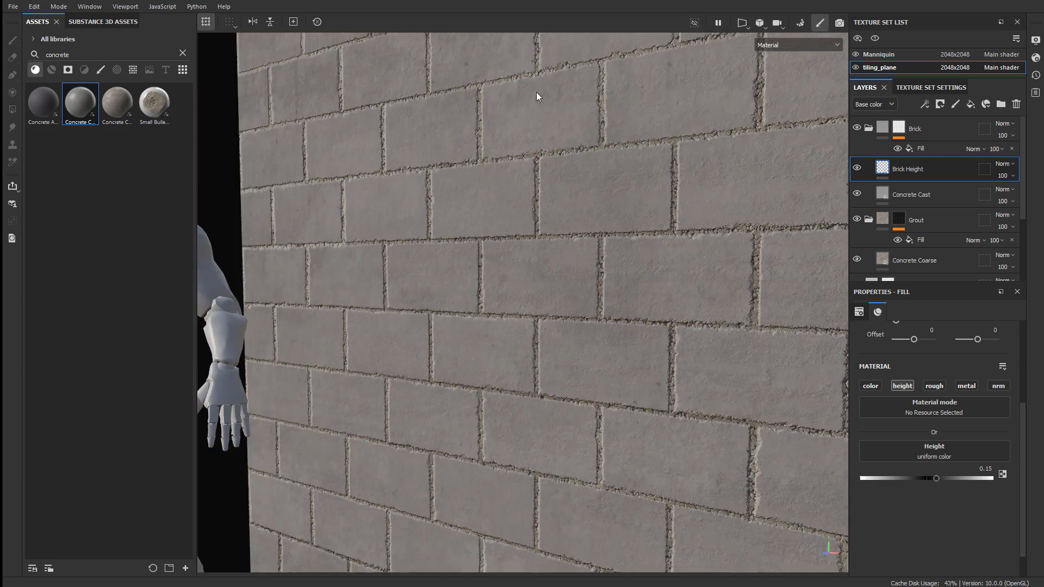
{"action": "left_click_drag", "start_coordinate": [573, 267], "coordinate": [332, 242], "text": "alt"}
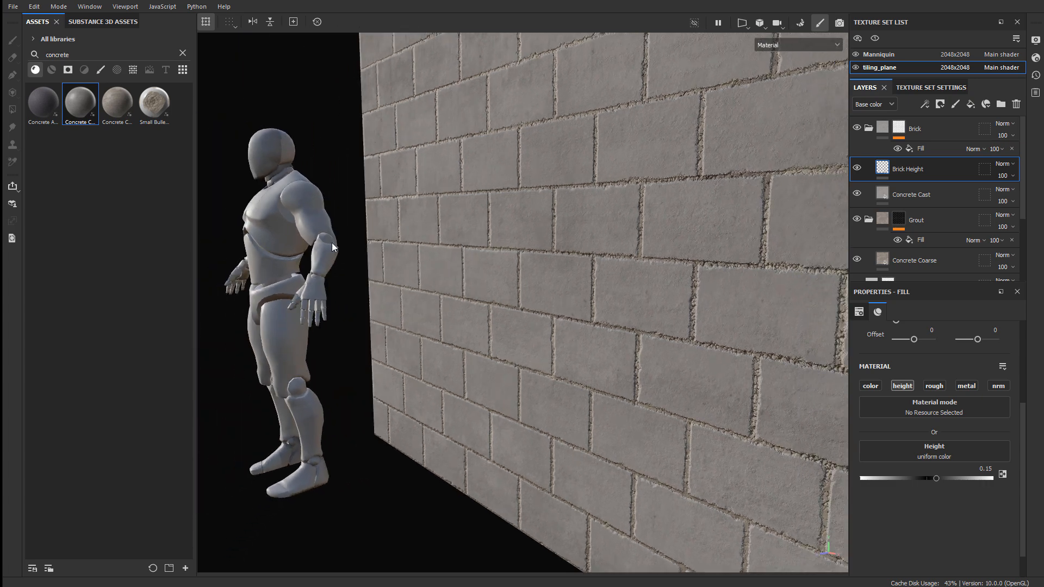
{"action": "right_click_drag", "start_coordinate": [332, 243], "coordinate": [563, 251], "text": "alt"}
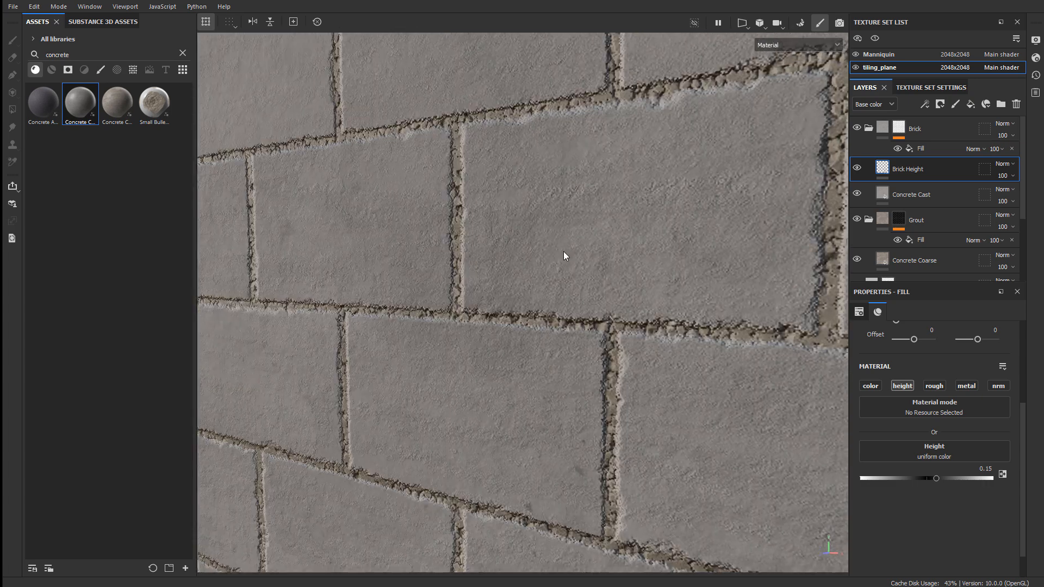
Add a fill layer above Brick Height with only the color and roughness channels active
{"action": "left_click", "coordinate": [971, 104]}
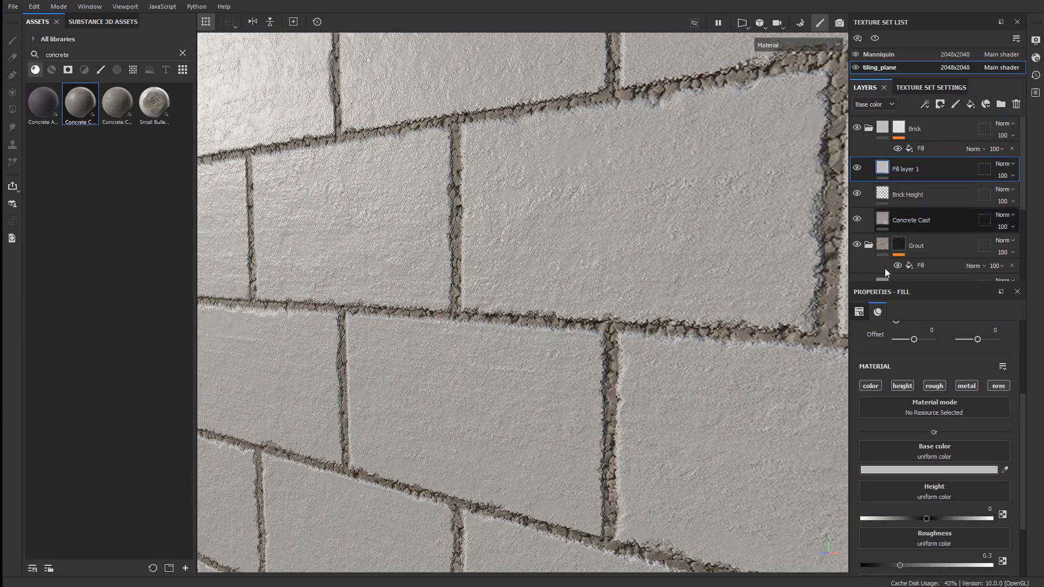
{"action": "left_click", "coordinate": [903, 386]}
{"action": "left_click", "coordinate": [935, 385]}
{"action": "left_click", "coordinate": [966, 386]}
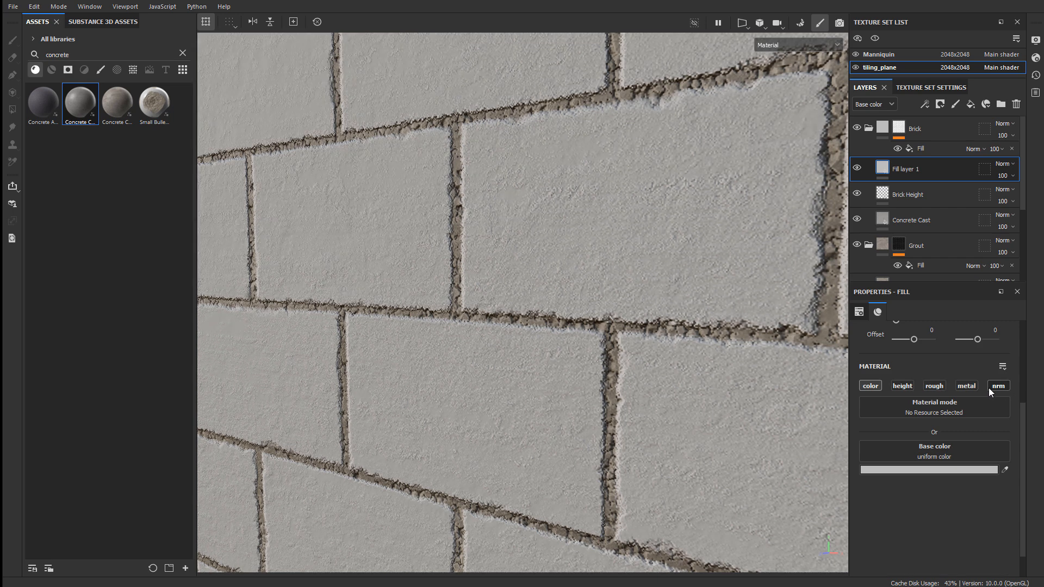
{"action": "left_click", "coordinate": [998, 386]}
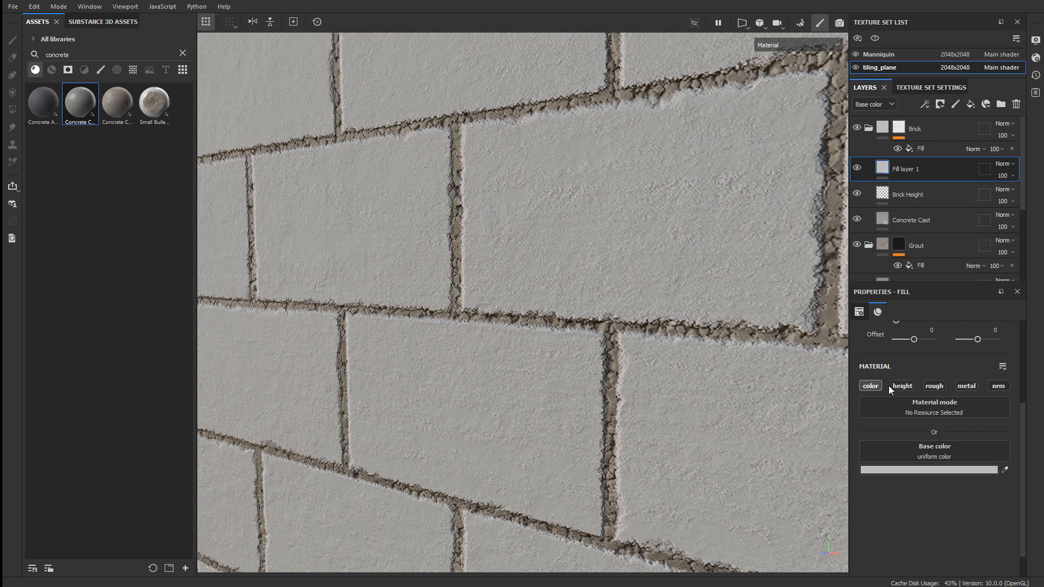
{"action": "left_click", "coordinate": [934, 386]}
Rename the new fill layer Color/Dirt Variation
{"action": "left_click_drag", "start_coordinate": [702, 337], "coordinate": [641, 308], "text": "alt"}
{"action": "middle_click_drag", "start_coordinate": [641, 307], "coordinate": [610, 298], "text": "alt"}
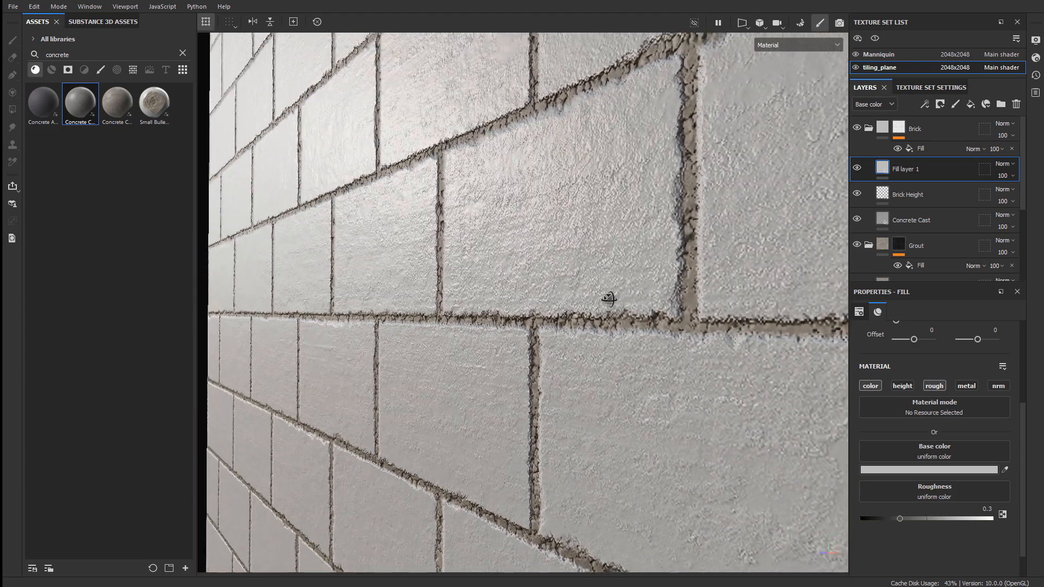
{"action": "left_click_drag", "start_coordinate": [611, 298], "coordinate": [671, 312], "text": "alt"}
{"action": "double_click", "coordinate": [902, 170]}
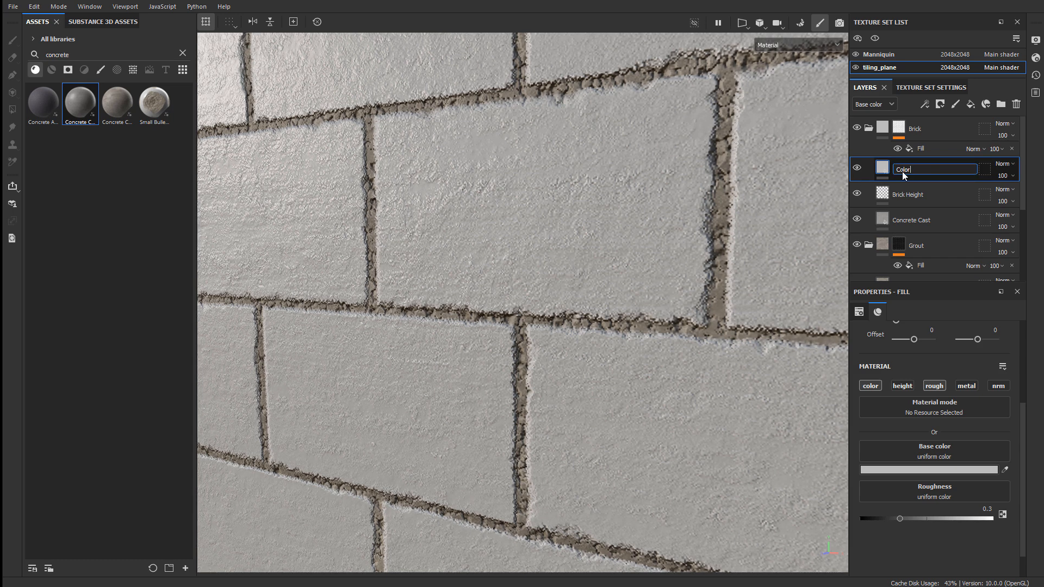
{"action": "type", "text": "Color/Dirt Variation"}
{"action": "key", "text": "Return"}
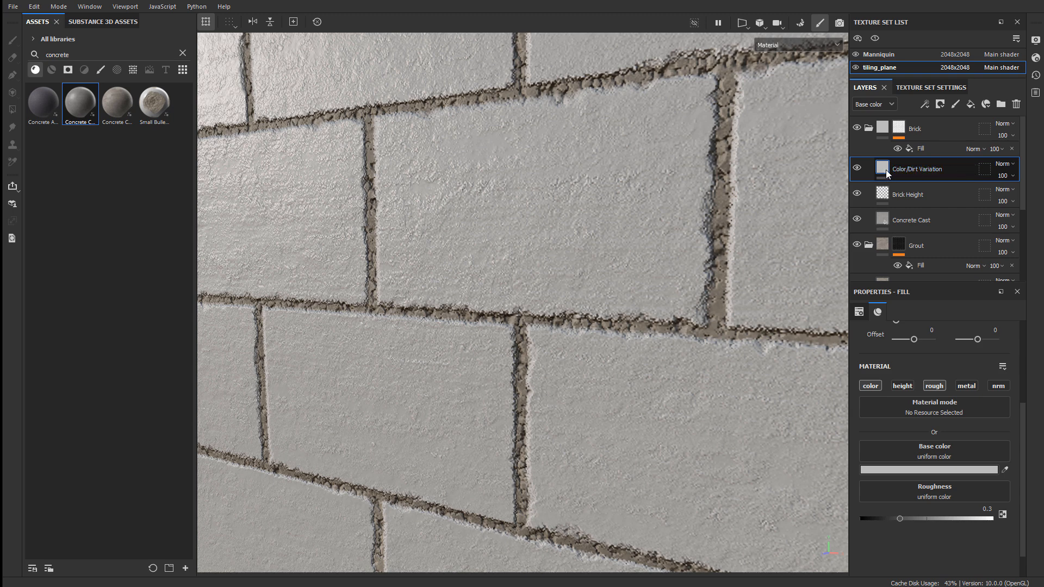
Add a black mask to the Color/Dirt Variation layer and put a fill effect in that mask
{"action": "right_click", "coordinate": [879, 168]}
{"action": "left_click", "coordinate": [918, 187]}
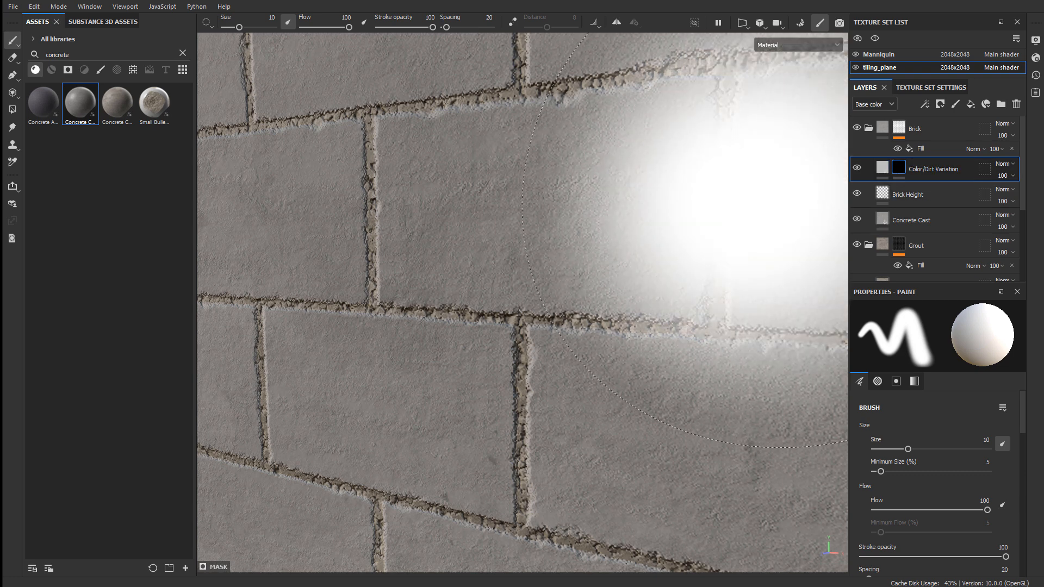
{"action": "right_click", "coordinate": [898, 168]}
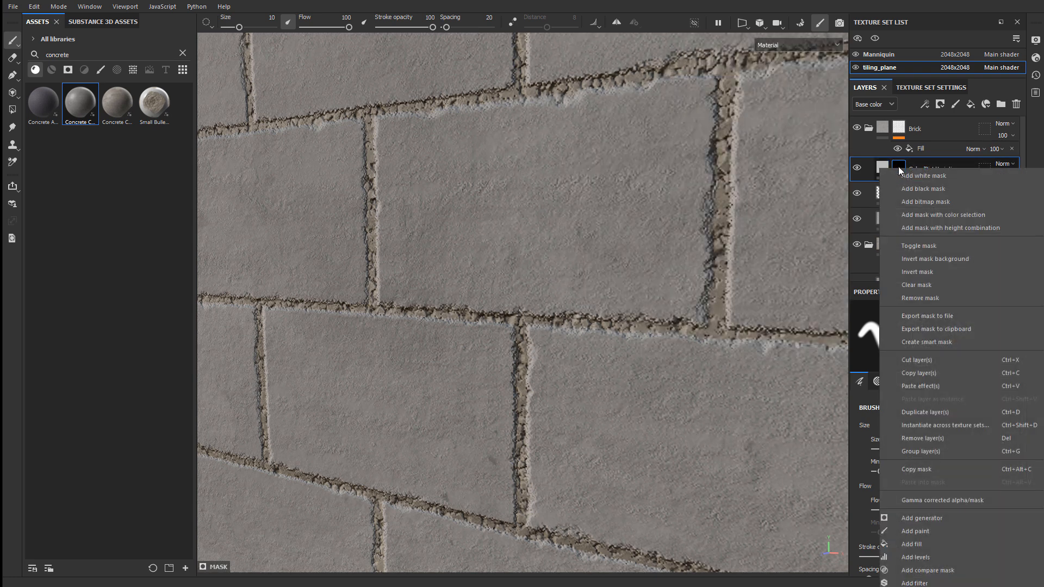
{"action": "left_click", "coordinate": [920, 544]}
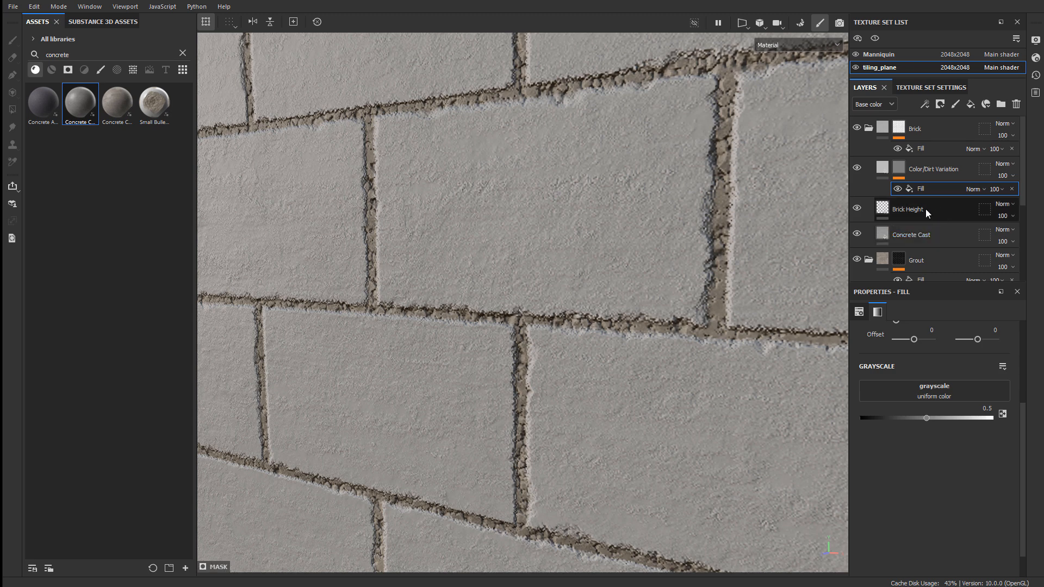
{"action": "left_click_drag", "start_coordinate": [707, 332], "coordinate": [652, 310], "text": "alt"}
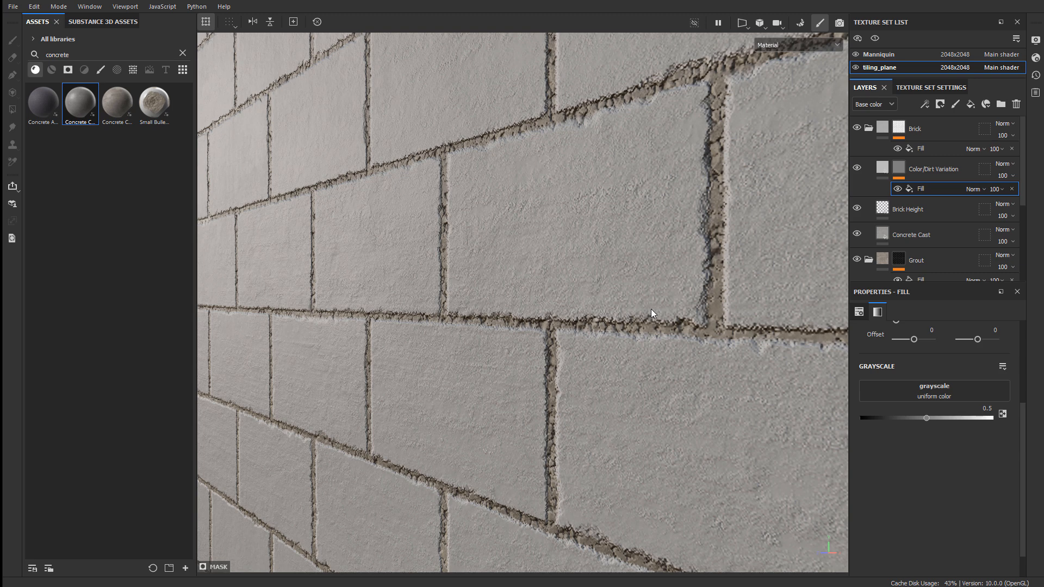
Search the mask fill's grayscale resources for "grunge pebble" and assign the Grunge Pebbles Dirt texture
{"action": "left_click", "coordinate": [925, 386]}
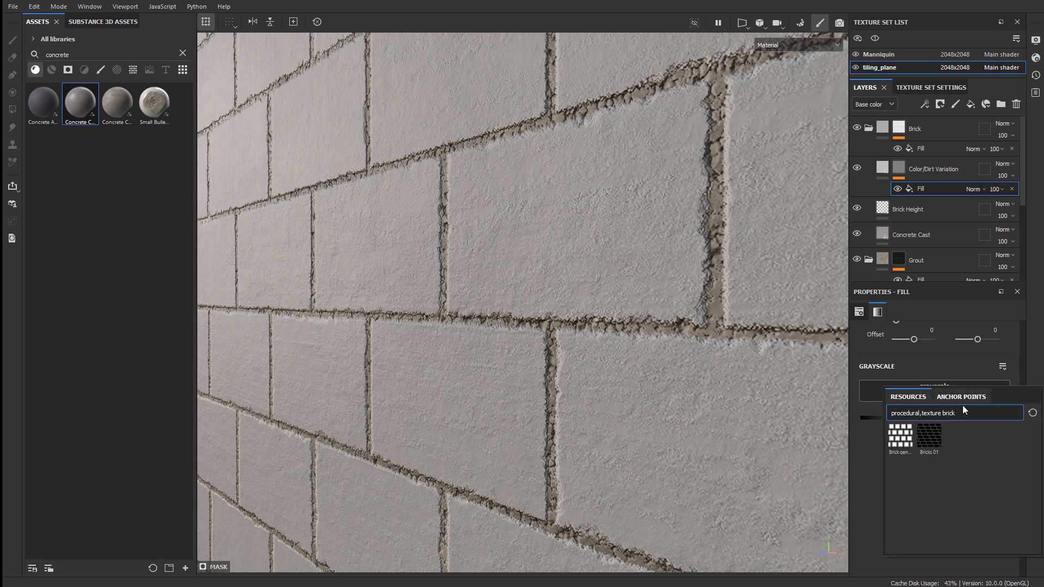
{"action": "double_click", "coordinate": [948, 414]}
{"action": "key", "text": "BackSpace"}
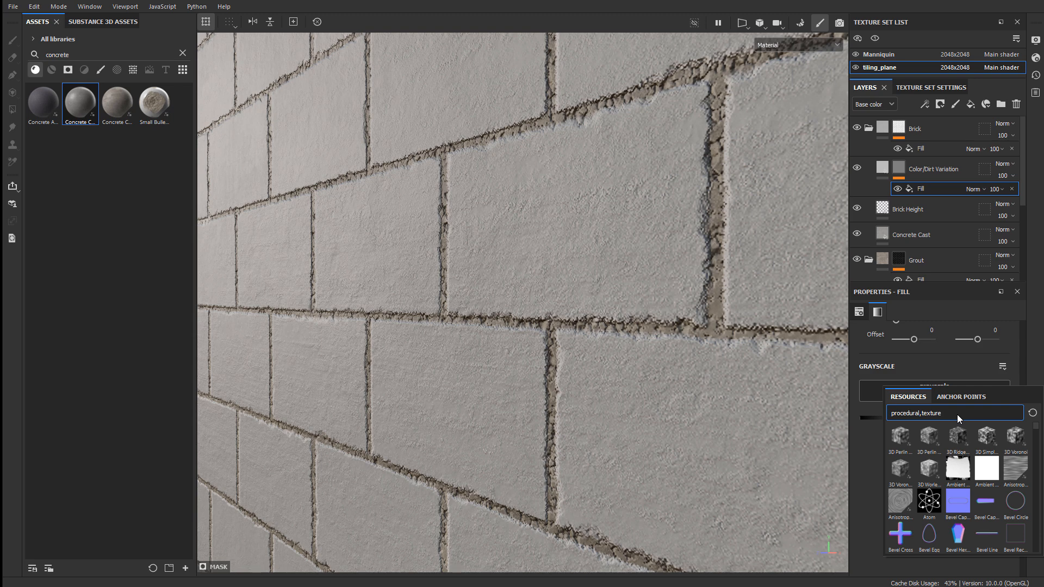
{"action": "type", "text": "grunge"}
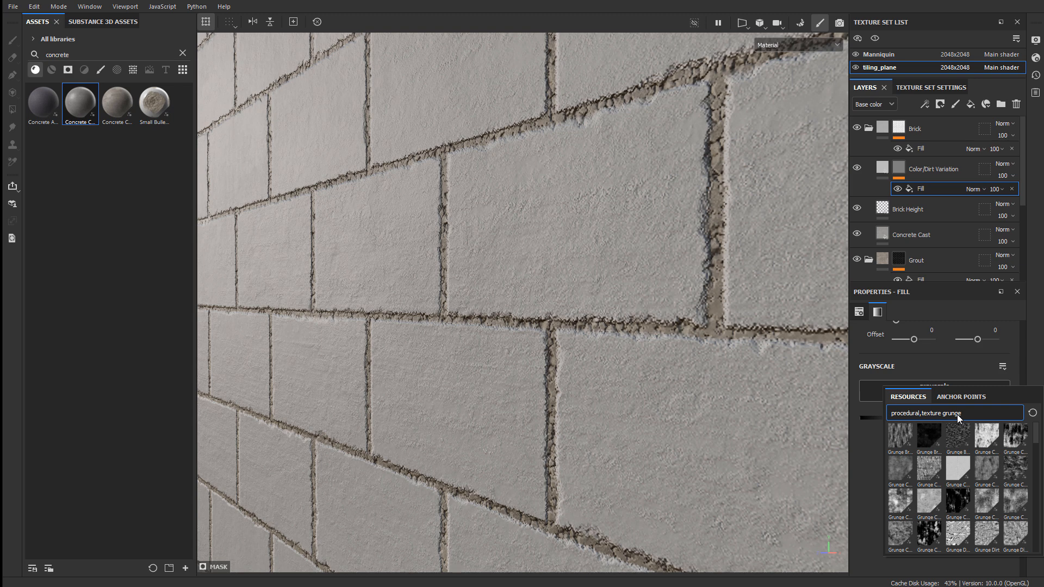
{"action": "type", "text": "pebble"}
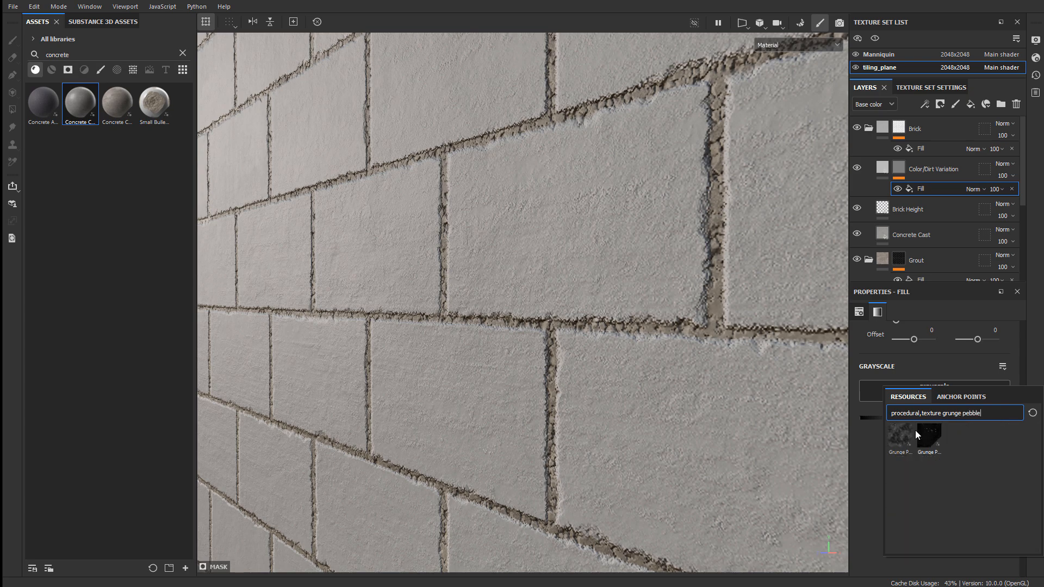
{"action": "left_click", "coordinate": [903, 440]}
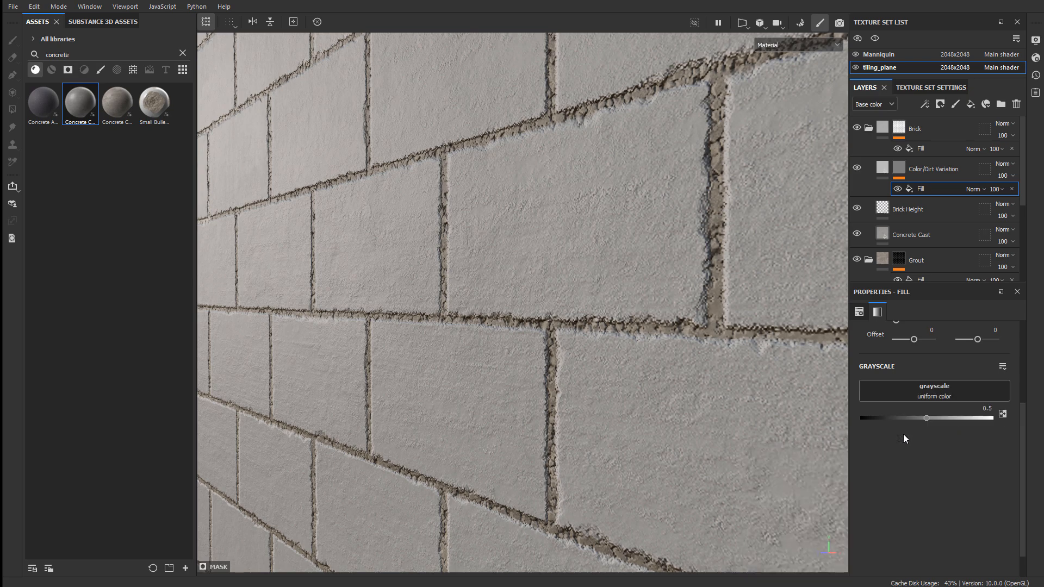
{"action": "left_click_drag", "start_coordinate": [587, 346], "coordinate": [454, 318], "text": "alt"}
{"action": "scroll", "coordinate": [581, 344], "scroll_direction": "down", "scroll_amount": 3}
{"action": "right_click_drag", "start_coordinate": [454, 317], "coordinate": [457, 337], "text": "alt"}
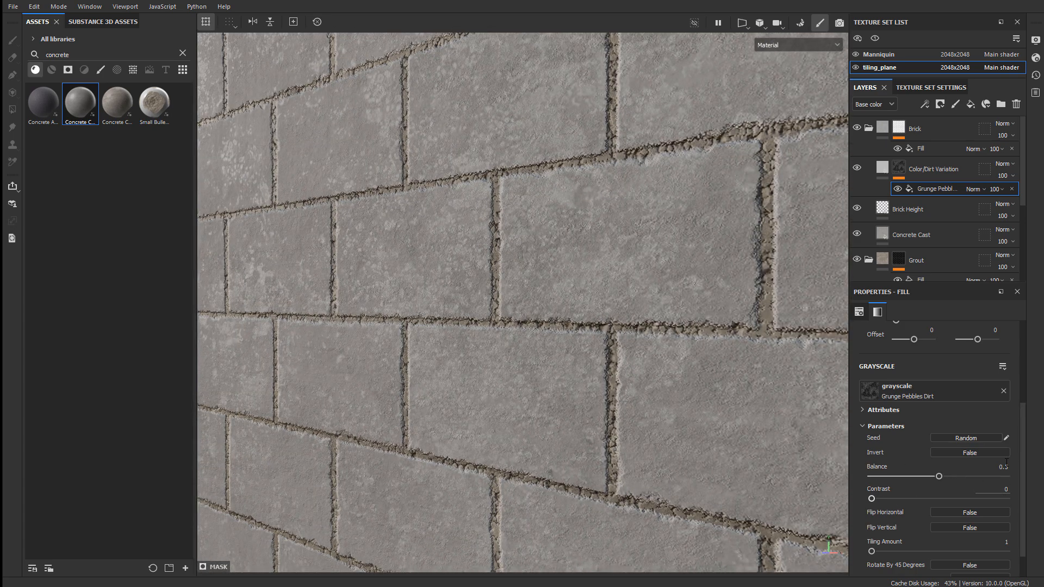
Change the base color of the Color/Dirt Variation layer to a dark grey, 474444
{"action": "left_click", "coordinate": [882, 169]}
{"action": "left_click", "coordinate": [949, 471]}
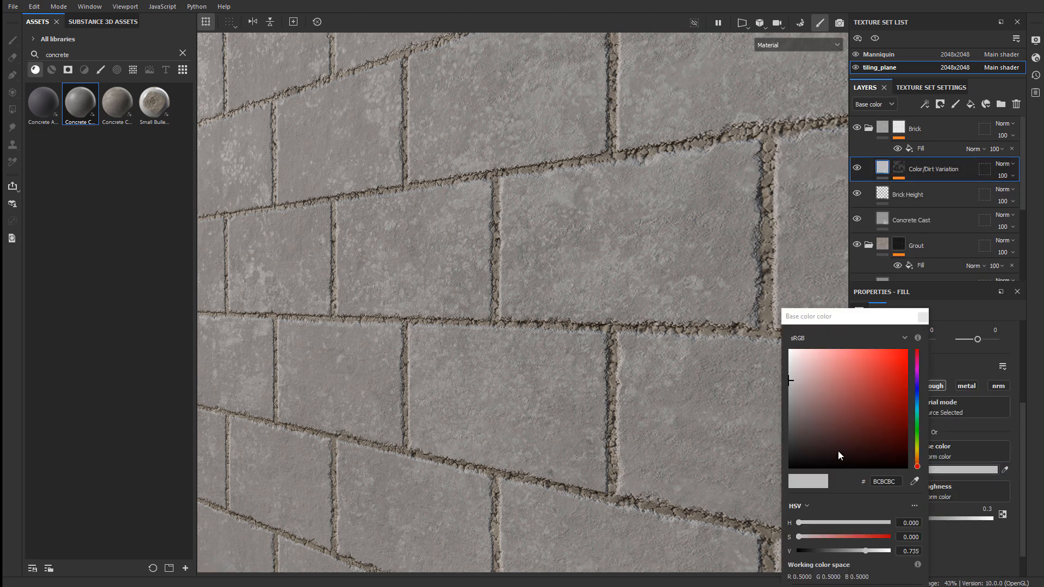
{"action": "left_click_drag", "start_coordinate": [791, 381], "coordinate": [790, 432]}
{"action": "right_click_drag", "start_coordinate": [680, 375], "coordinate": [446, 288], "text": "alt"}
{"action": "left_click_drag", "start_coordinate": [445, 288], "coordinate": [506, 289], "text": "alt"}
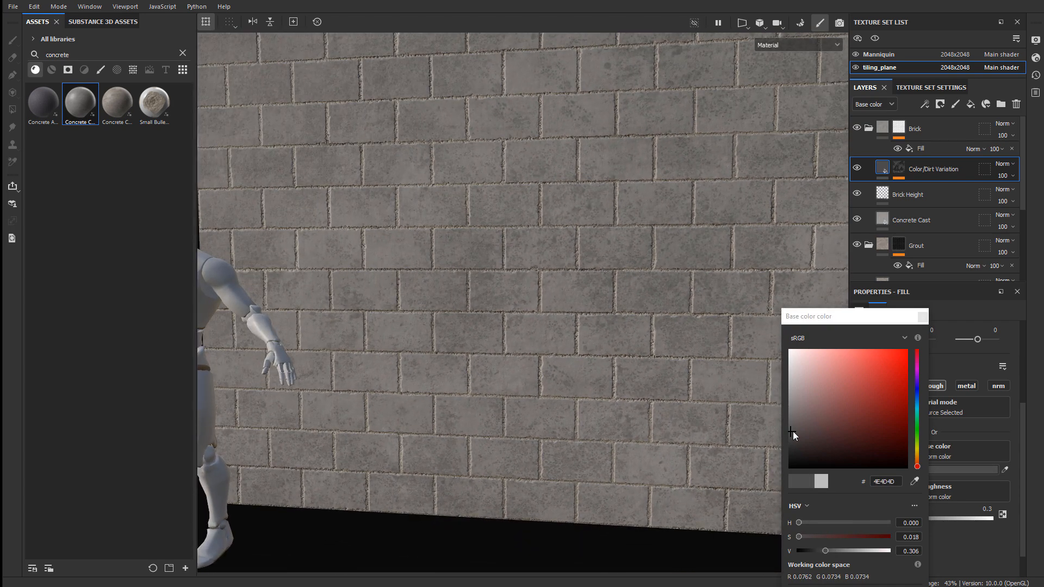
{"action": "left_click", "coordinate": [793, 435]}
Compare the wall with the Color/Dirt Variation layer hidden and shown, and close the color picker
{"action": "left_click", "coordinate": [857, 168]}
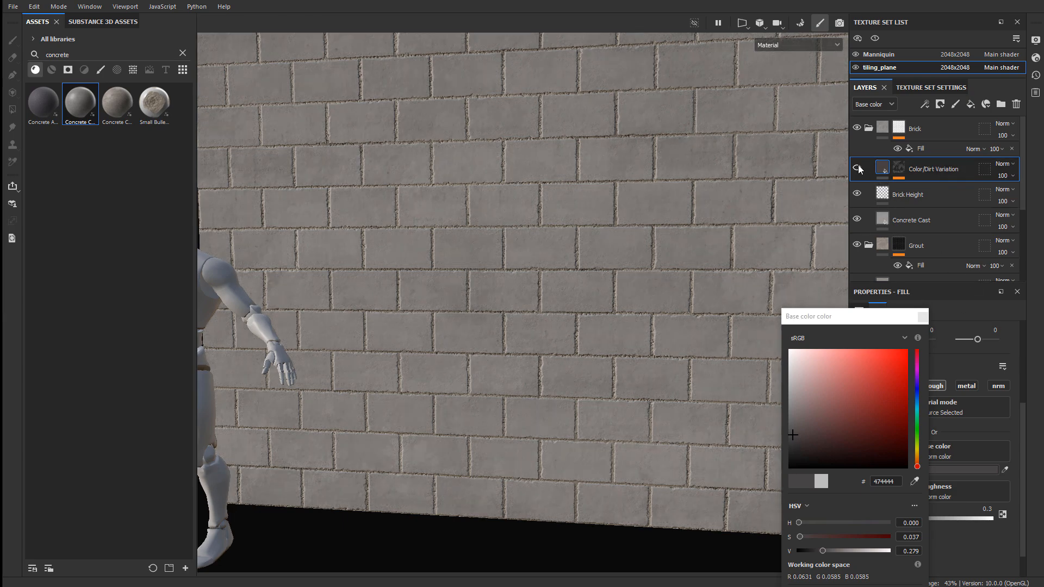
{"action": "left_click", "coordinate": [857, 169]}
{"action": "right_click_drag", "start_coordinate": [472, 231], "coordinate": [571, 255], "text": "alt"}
{"action": "mouse_move", "coordinate": [571, 254]}
{"action": "left_mouse_down", "text": "alt"}
{"action": "mouse_move", "coordinate": [499, 238]}
{"action": "mouse_move", "coordinate": [583, 256]}
{"action": "left_mouse_up", "text": "alt"}
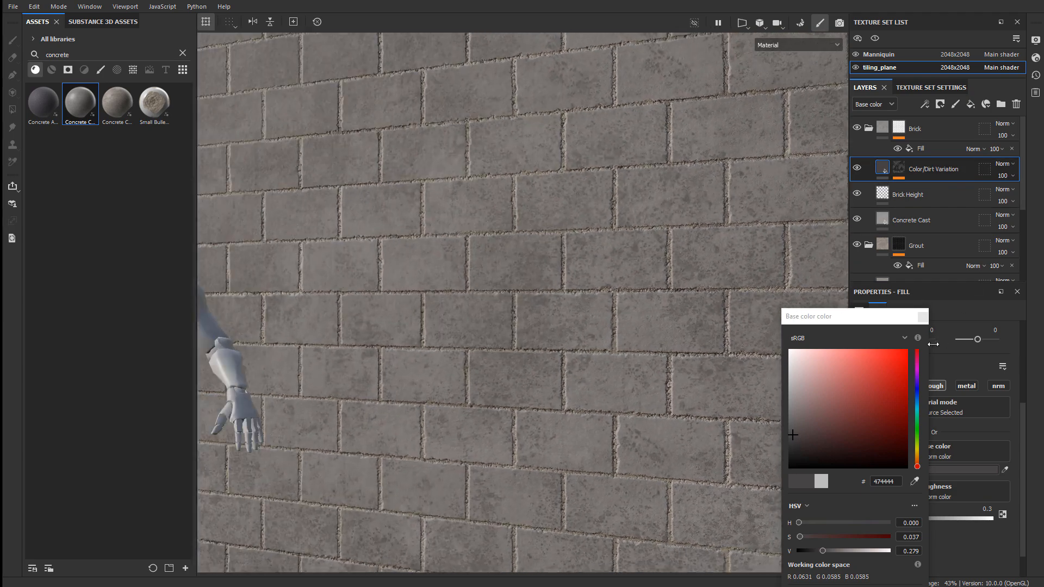
{"action": "left_click", "coordinate": [923, 317]}
Raise the roughness of the Color/Dirt Variation layer to 0.9388 and check the bricks at grazing angles
{"action": "right_click_drag", "start_coordinate": [544, 278], "coordinate": [682, 324], "text": "alt"}
{"action": "left_click_drag", "start_coordinate": [682, 324], "coordinate": [552, 345], "text": "alt"}
{"action": "middle_click_drag", "start_coordinate": [552, 342], "coordinate": [291, 257], "text": "alt"}
{"action": "left_click_drag", "start_coordinate": [291, 257], "coordinate": [339, 266], "text": "alt"}
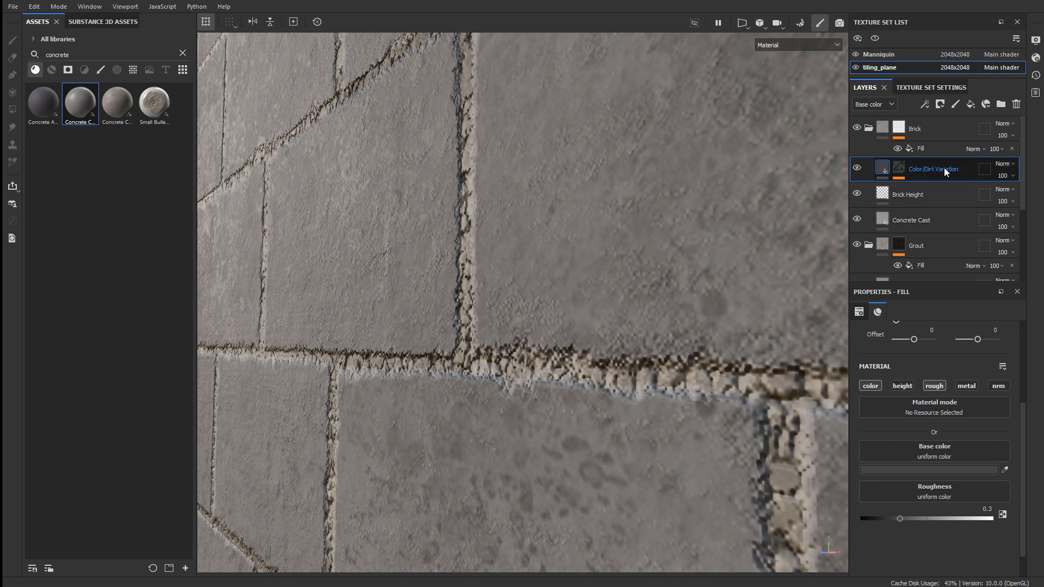
{"action": "left_click_drag", "start_coordinate": [516, 308], "coordinate": [505, 305], "text": "alt"}
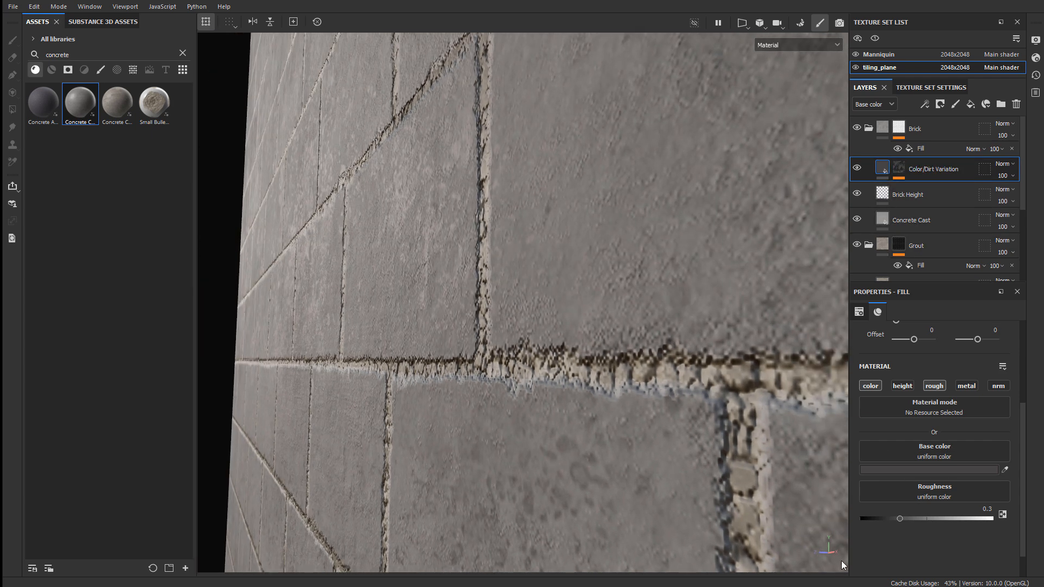
{"action": "left_click_drag", "start_coordinate": [899, 519], "coordinate": [980, 520]}
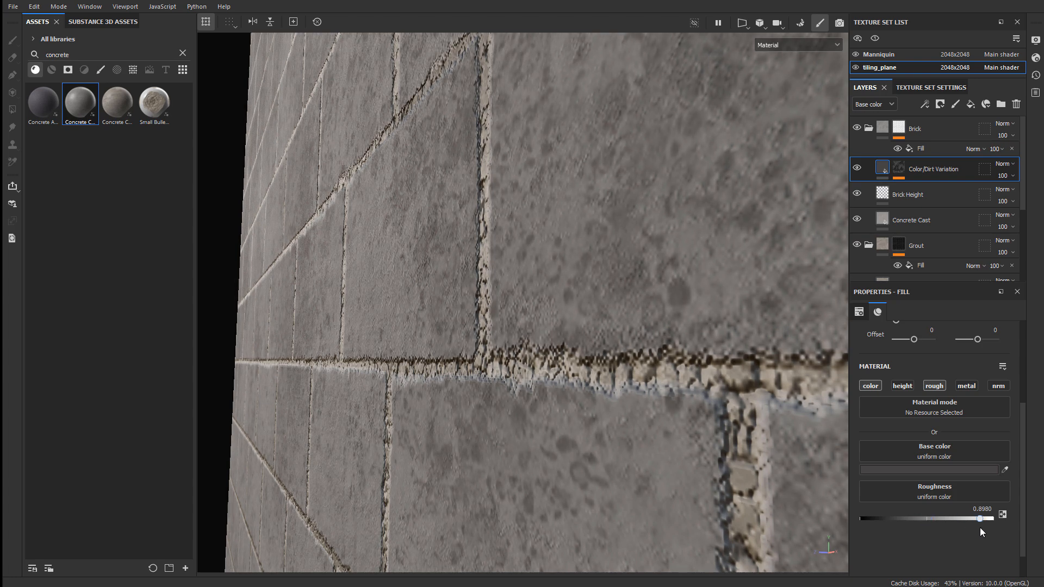
{"action": "mouse_move", "coordinate": [357, 350]}
{"action": "left_mouse_down", "text": "alt"}
{"action": "mouse_move", "coordinate": [443, 388]}
{"action": "mouse_move", "coordinate": [361, 342]}
{"action": "mouse_move", "coordinate": [371, 341]}
{"action": "left_mouse_up", "text": "alt"}
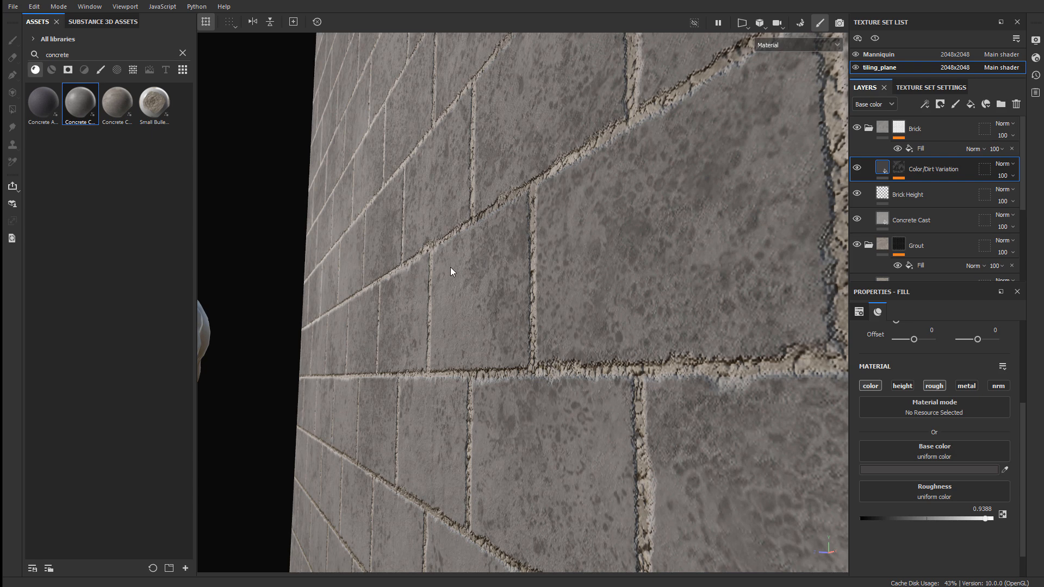
{"action": "scroll", "coordinate": [461, 290], "scroll_direction": "up", "scroll_amount": 3}
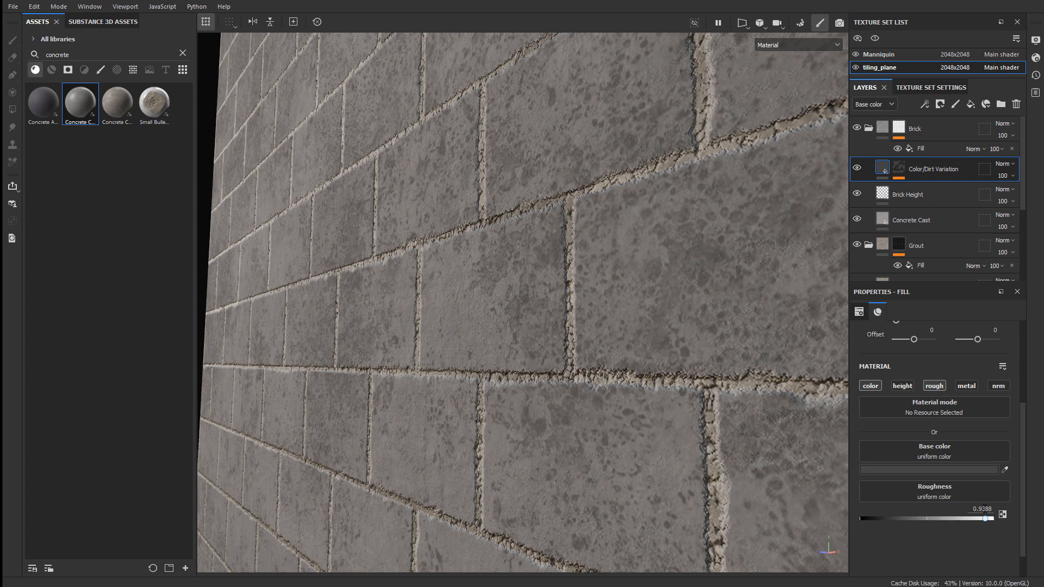
{"action": "scroll", "coordinate": [544, 321], "scroll_direction": "down", "scroll_amount": 4}
{"action": "left_click_drag", "start_coordinate": [544, 321], "coordinate": [435, 347], "text": "alt"}
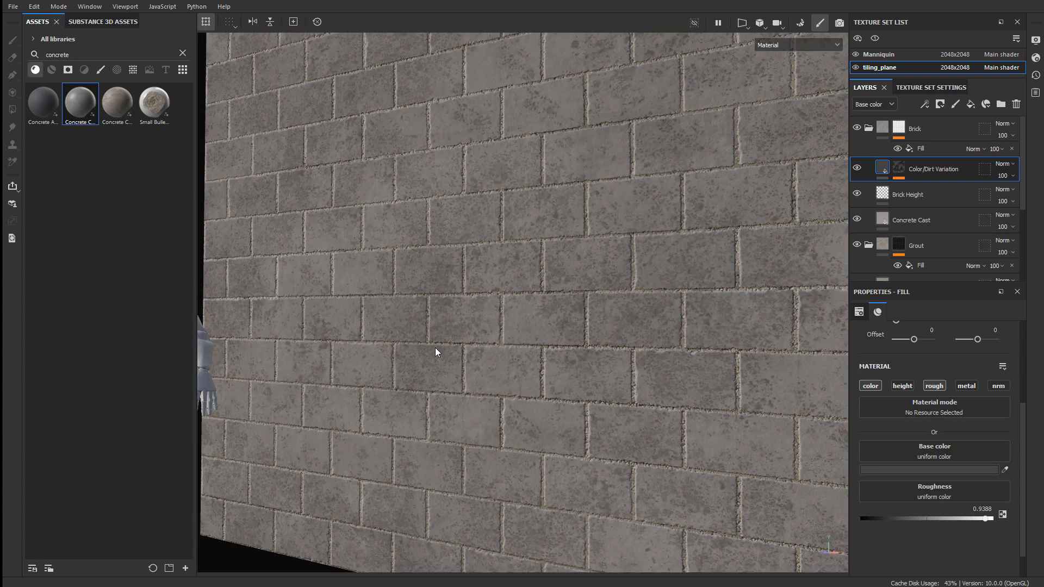
Lighten the base color of the Color/Dirt Variation layer to the grey 616060
{"action": "scroll", "coordinate": [435, 348], "scroll_direction": "up", "scroll_amount": 2}
{"action": "left_click", "coordinate": [945, 470]}
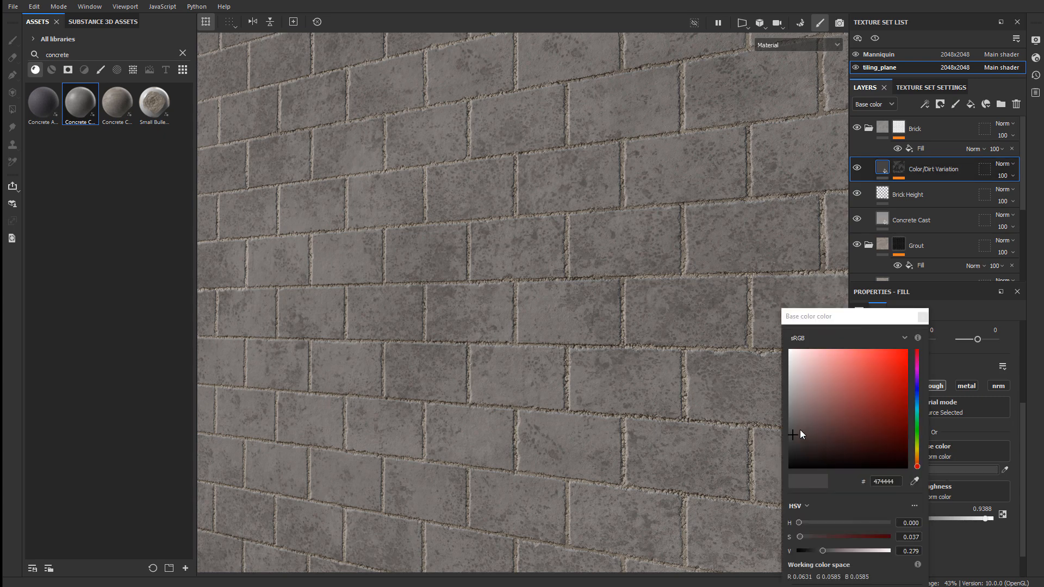
{"action": "left_click_drag", "start_coordinate": [795, 431], "coordinate": [788, 423]}
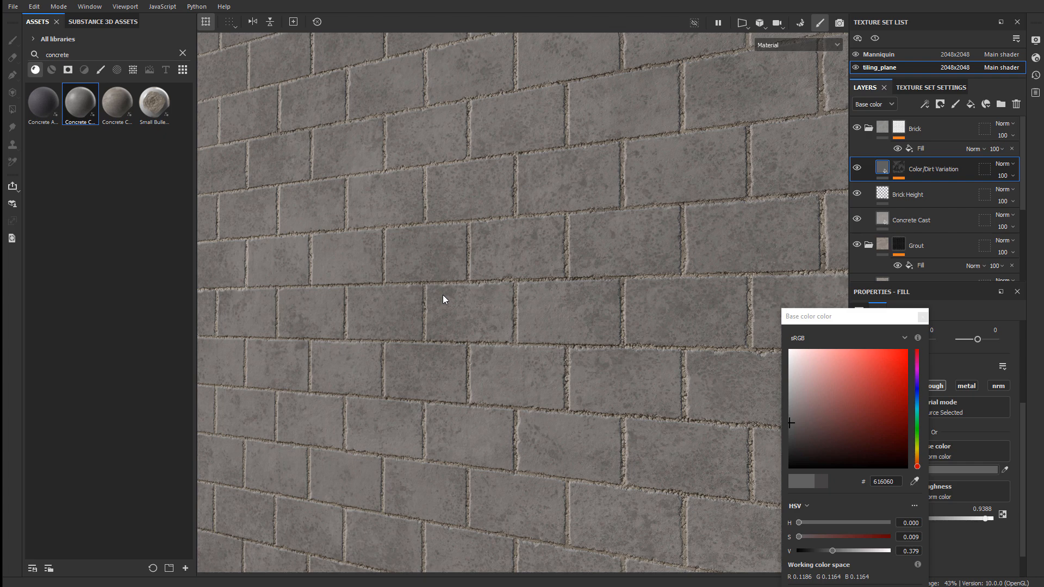
{"action": "left_click", "coordinate": [791, 312]}
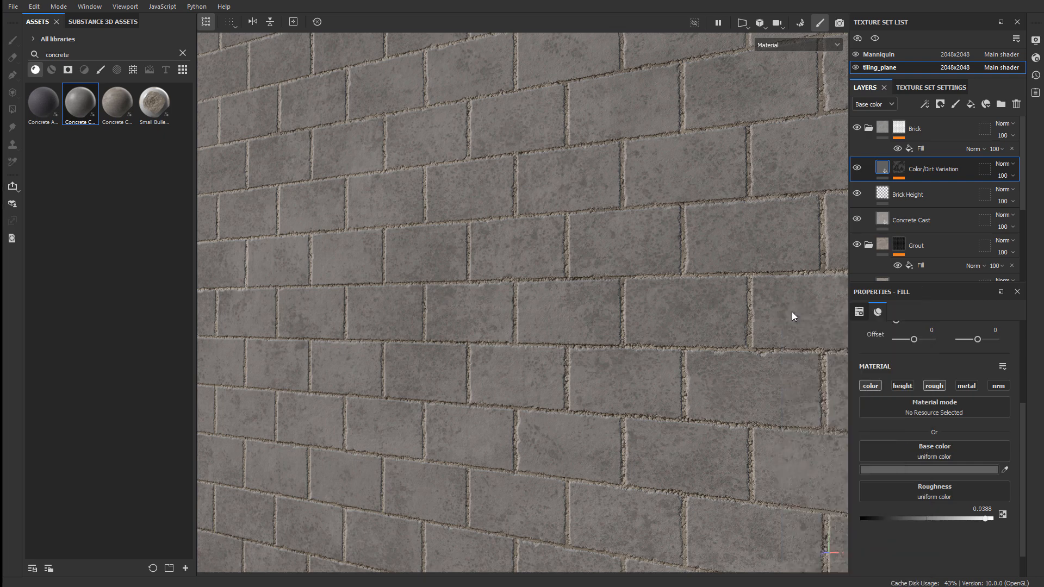
Switch the Brick folder's visibility off and on, and examine the brick surface and grout joints from near and far
{"action": "left_click_drag", "start_coordinate": [792, 311], "coordinate": [569, 288], "text": "alt"}
{"action": "left_click", "coordinate": [858, 128]}
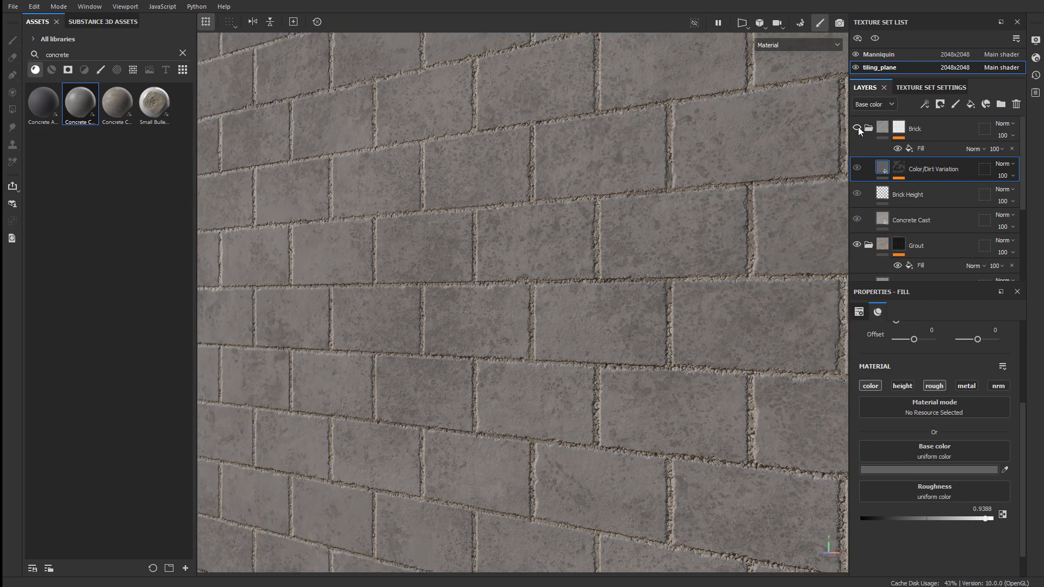
{"action": "left_click", "coordinate": [858, 127]}
{"action": "left_click_drag", "start_coordinate": [489, 224], "coordinate": [600, 296], "text": "alt"}
{"action": "scroll", "coordinate": [690, 289], "scroll_direction": "up", "scroll_amount": 4}
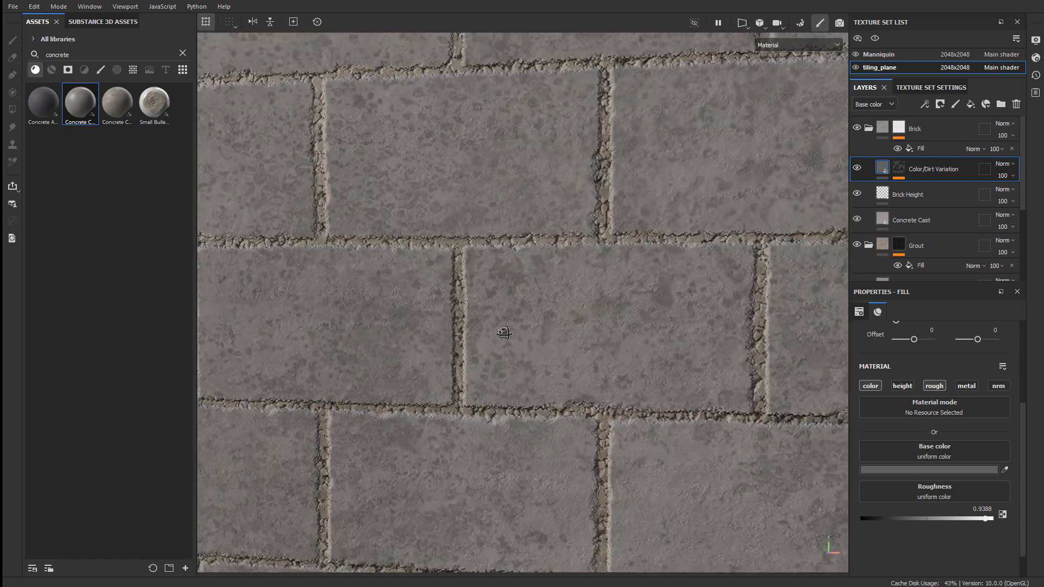
{"action": "scroll", "coordinate": [600, 295], "scroll_direction": "up", "scroll_amount": 3}
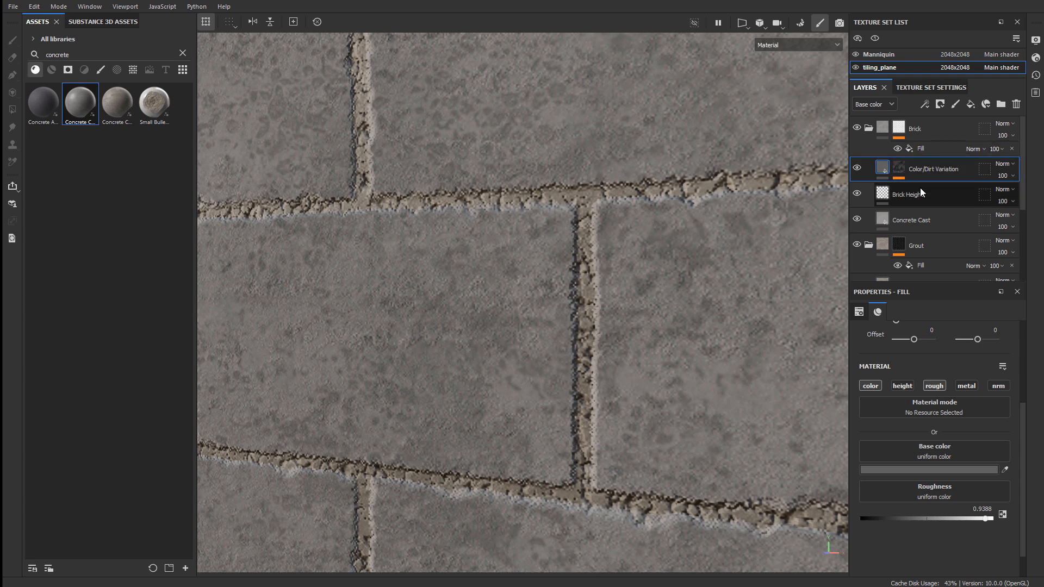
{"action": "mouse_move", "coordinate": [603, 273]}
{"action": "left_mouse_down", "text": "alt"}
{"action": "mouse_move", "coordinate": [568, 276]}
{"action": "mouse_move", "coordinate": [606, 280]}
{"action": "left_mouse_up", "text": "alt"}
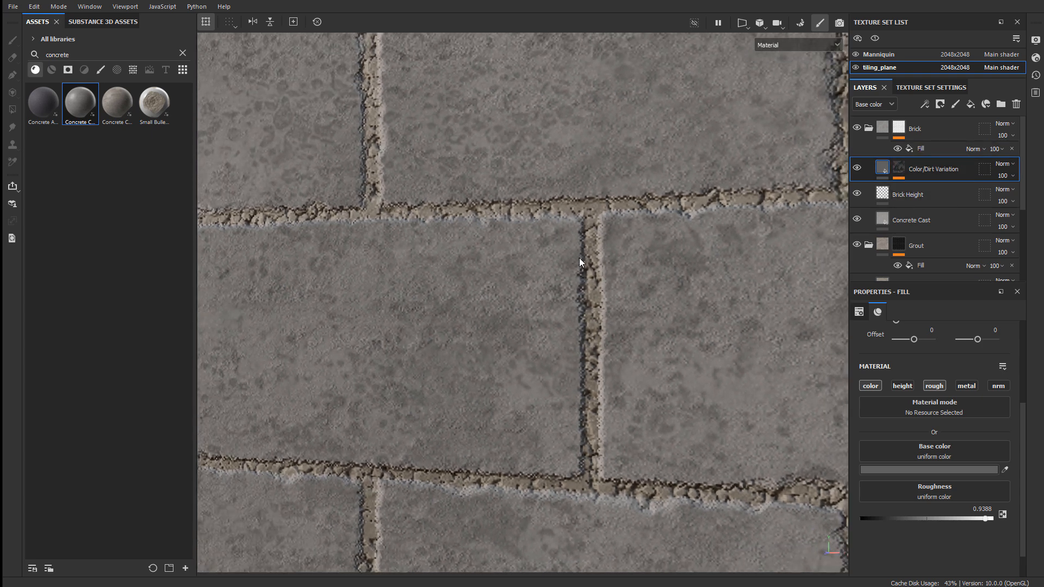
{"action": "left_click_drag", "start_coordinate": [537, 447], "coordinate": [506, 416], "text": "alt"}
{"action": "scroll", "coordinate": [534, 405], "scroll_direction": "down", "scroll_amount": 5}
{"action": "left_click_drag", "start_coordinate": [535, 337], "coordinate": [587, 322], "text": "alt"}
{"action": "scroll", "coordinate": [587, 322], "scroll_direction": "down", "scroll_amount": 3}
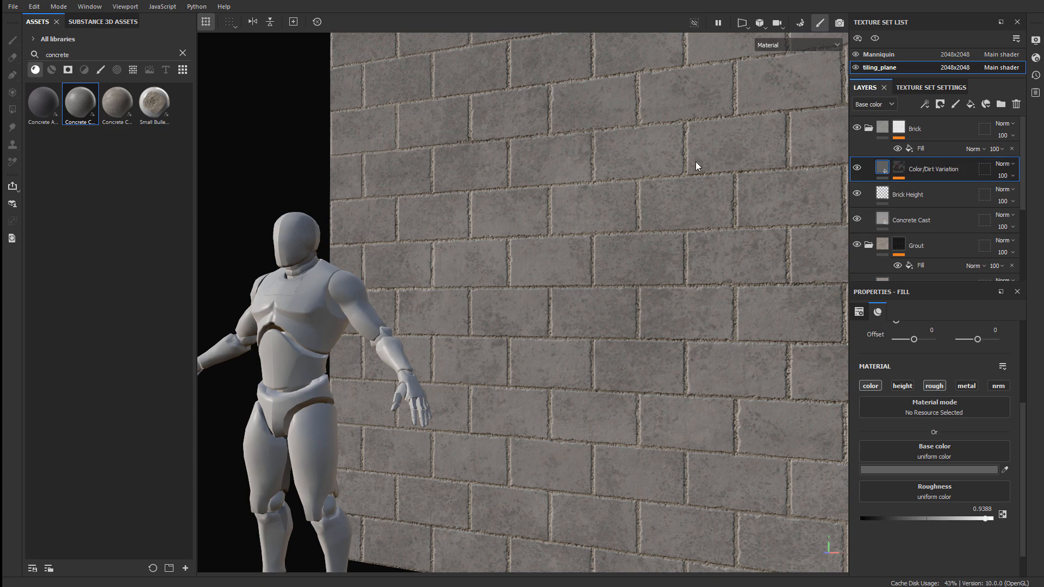
{"action": "scroll", "coordinate": [752, 207], "scroll_direction": "up", "scroll_amount": 4}
{"action": "left_click_drag", "start_coordinate": [752, 207], "coordinate": [671, 214], "text": "alt"}
{"action": "scroll", "coordinate": [801, 202], "scroll_direction": "up", "scroll_amount": 4}
{"action": "left_click_drag", "start_coordinate": [801, 201], "coordinate": [633, 192], "text": "alt"}
{"action": "scroll", "coordinate": [412, 178], "scroll_direction": "up", "scroll_amount": 3}
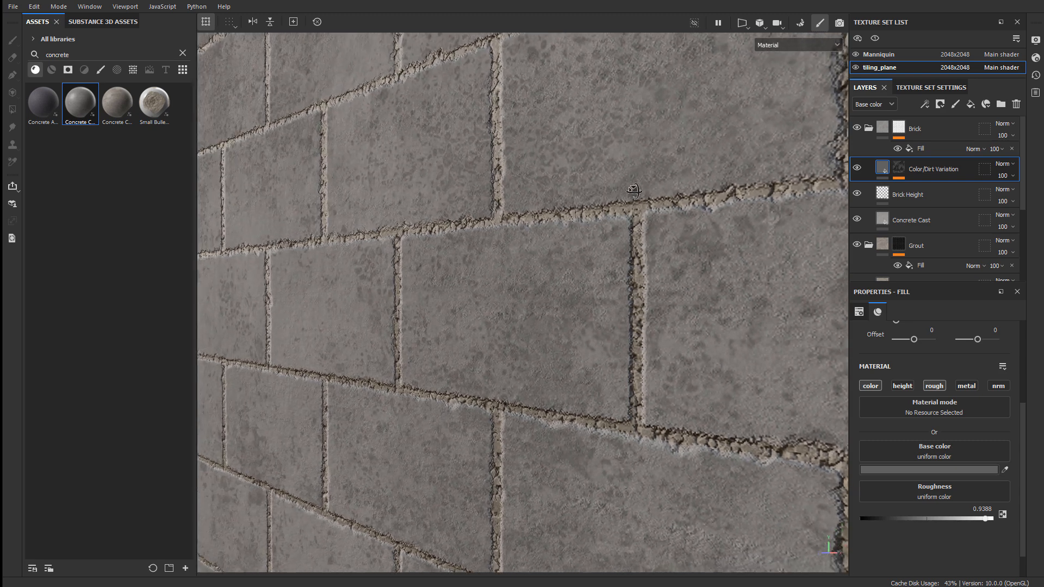
Collapse the Brick folder and select the Concrete Coarse layer in the Grout folder
{"action": "left_click", "coordinate": [868, 127]}
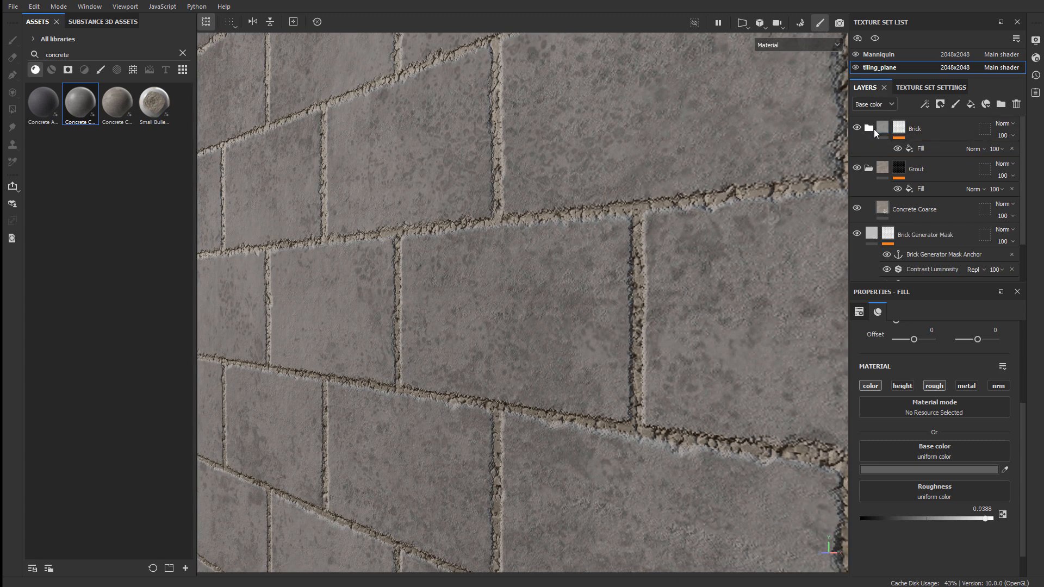
{"action": "left_click", "coordinate": [875, 129]}
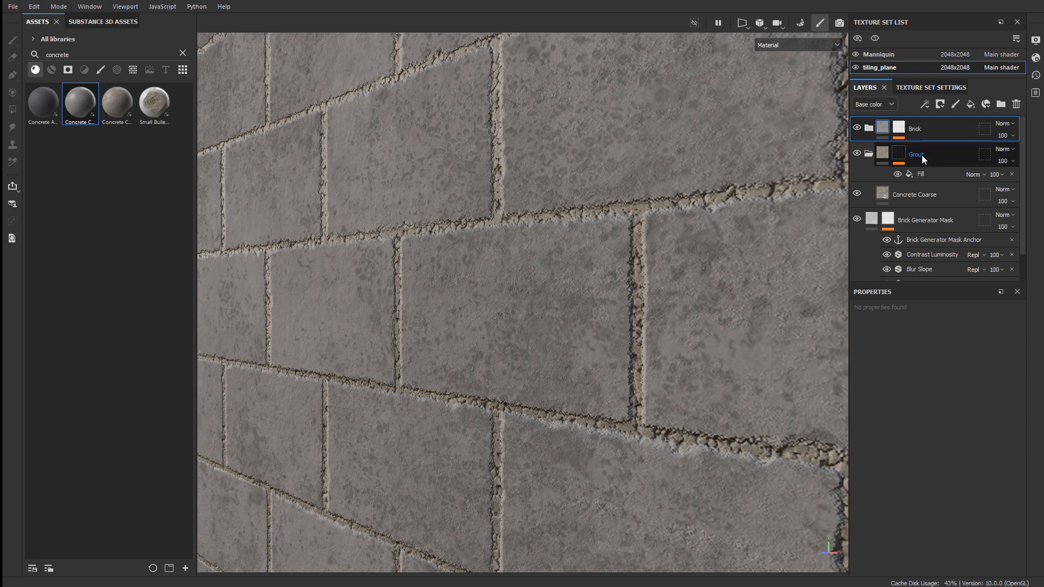
{"action": "left_click", "coordinate": [941, 153]}
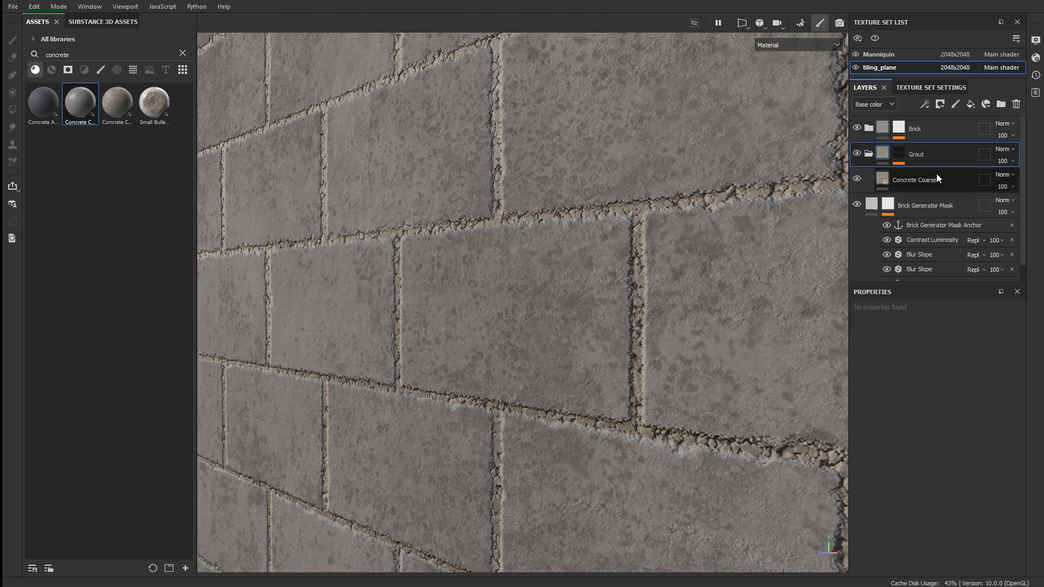
{"action": "left_click", "coordinate": [930, 182]}
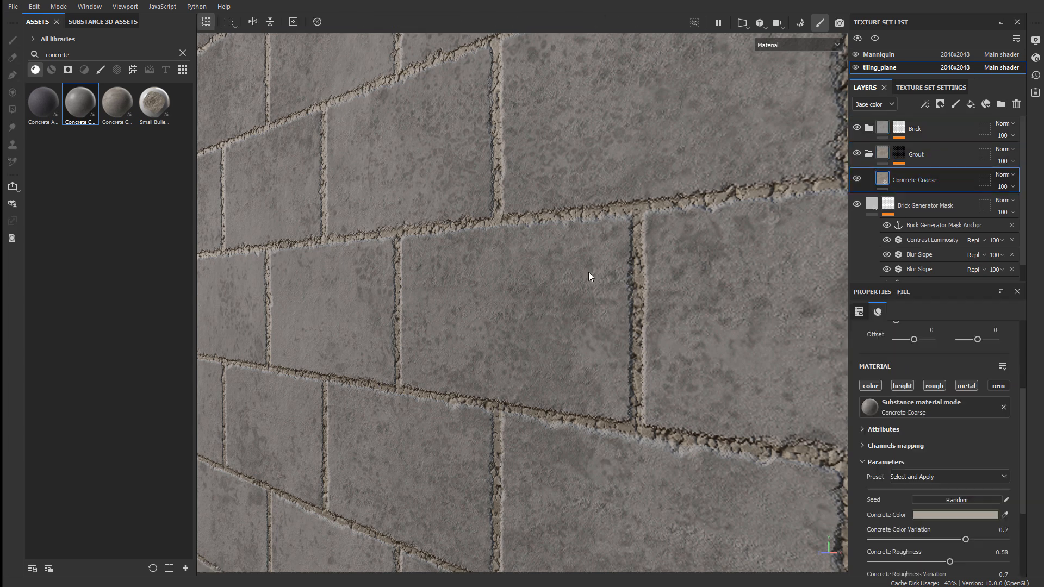
Give the grout's Concrete Coarse layer a neutral light grey Concrete Color and a Concrete Color Variation of 0.75
{"action": "left_click_drag", "start_coordinate": [632, 459], "coordinate": [697, 385], "text": "alt"}
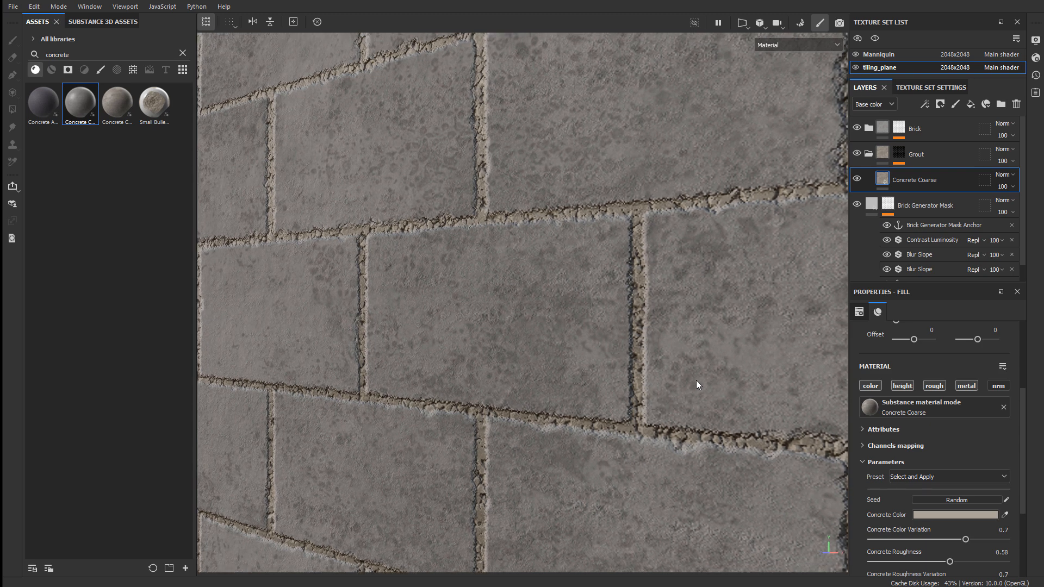
{"action": "middle_click_drag", "start_coordinate": [696, 384], "coordinate": [648, 333], "text": "alt"}
{"action": "scroll", "coordinate": [923, 427], "scroll_direction": "down", "scroll_amount": 3}
{"action": "left_click", "coordinate": [965, 418]}
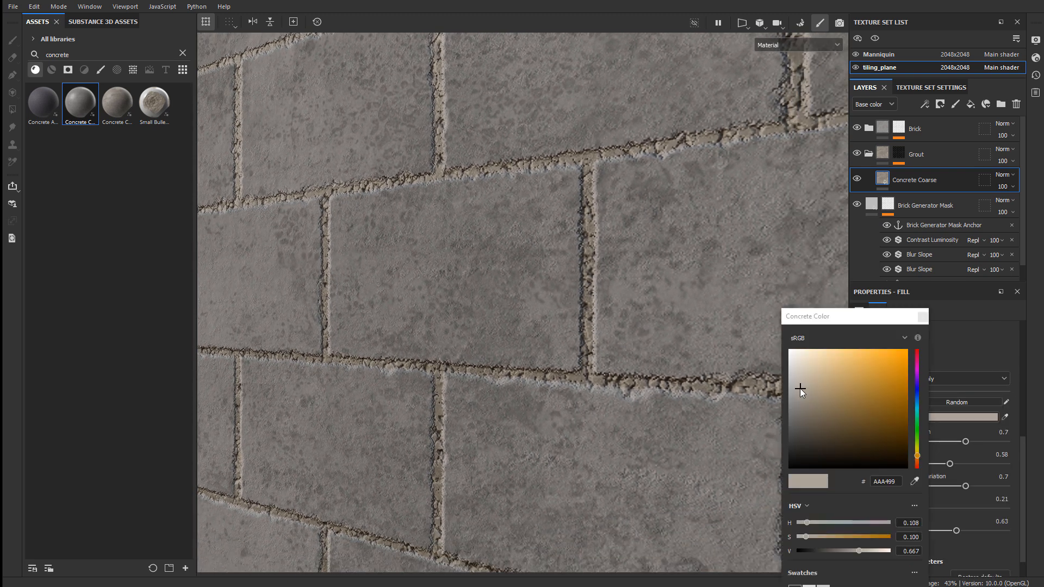
{"action": "left_click_drag", "start_coordinate": [801, 388], "coordinate": [789, 394]}
{"action": "left_click_drag", "start_coordinate": [789, 395], "coordinate": [790, 391]}
{"action": "left_click_drag", "start_coordinate": [577, 320], "coordinate": [556, 325], "text": "alt"}
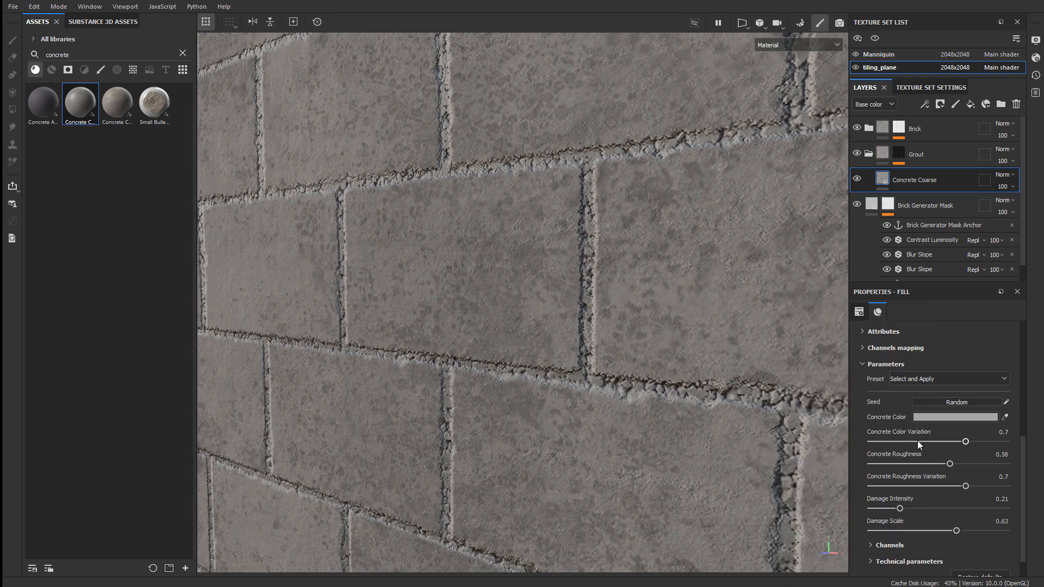
{"action": "left_click_drag", "start_coordinate": [974, 445], "coordinate": [973, 445]}
{"action": "left_click_drag", "start_coordinate": [489, 305], "coordinate": [572, 233]}
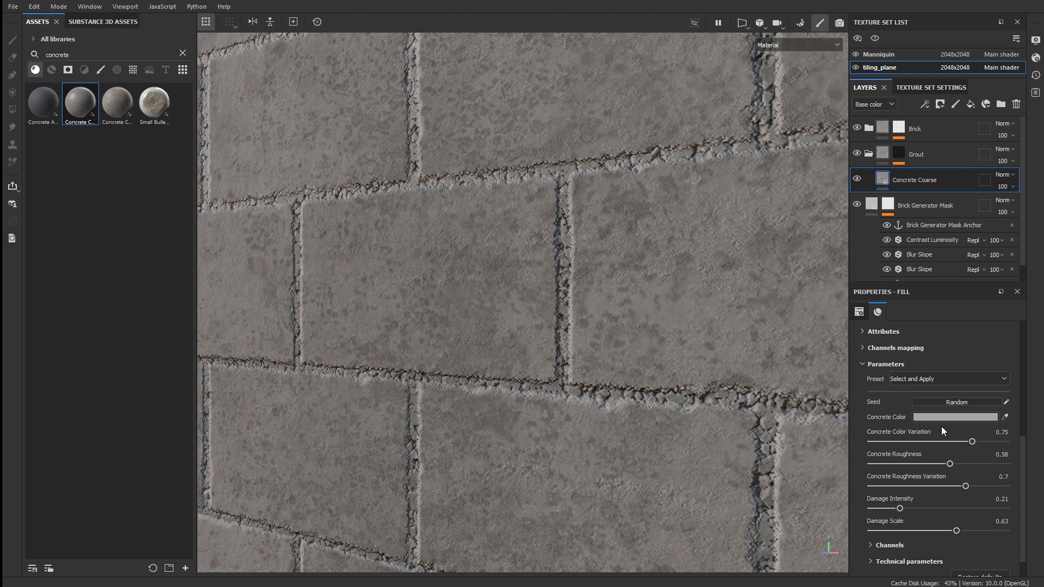
Set the tiling of the grout's Concrete Coarse layer to 5
{"action": "scroll", "coordinate": [962, 435], "scroll_direction": "up", "scroll_amount": 3}
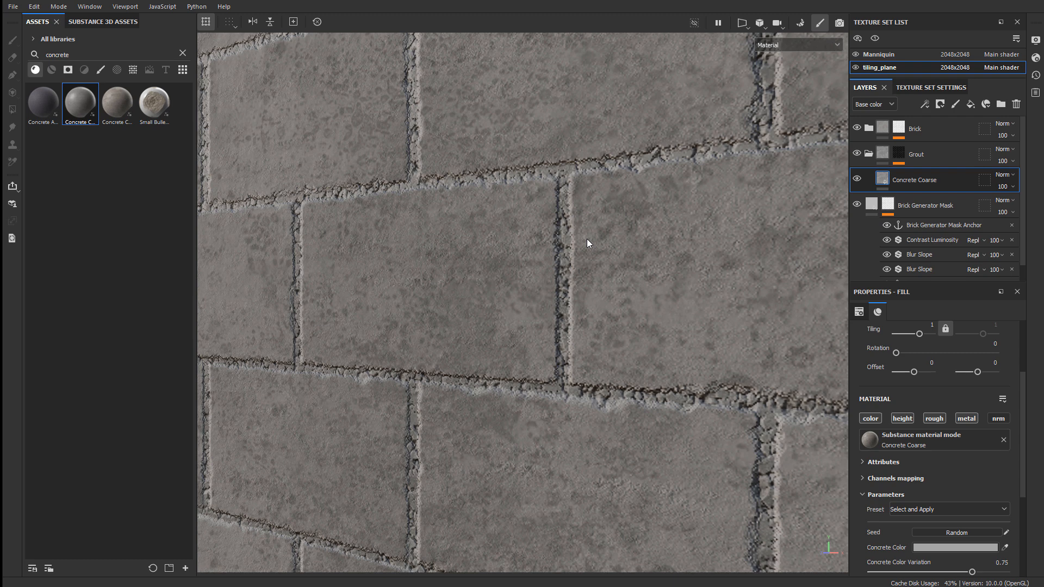
{"action": "scroll", "coordinate": [882, 395], "scroll_direction": "up", "scroll_amount": 2}
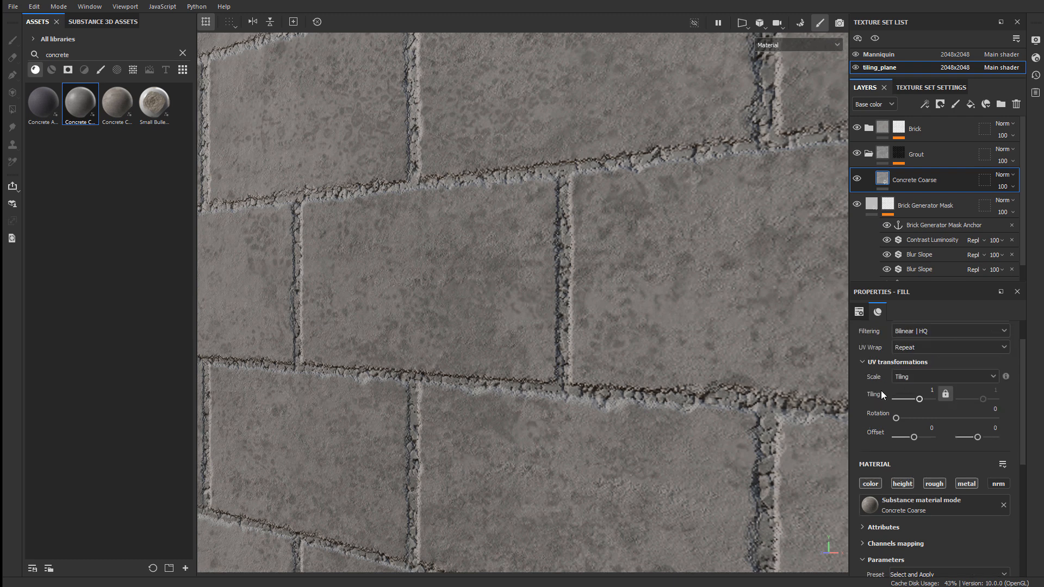
{"action": "double_click", "coordinate": [934, 391]}
{"action": "type", "text": "5"}
{"action": "key", "text": "Return"}
{"action": "mouse_move", "coordinate": [565, 307]}
{"action": "left_mouse_down", "text": "alt"}
{"action": "mouse_move", "coordinate": [517, 304]}
{"action": "mouse_move", "coordinate": [567, 310]}
{"action": "left_mouse_up", "text": "alt"}
{"action": "middle_click_drag", "start_coordinate": [544, 300], "coordinate": [501, 315], "text": "alt"}
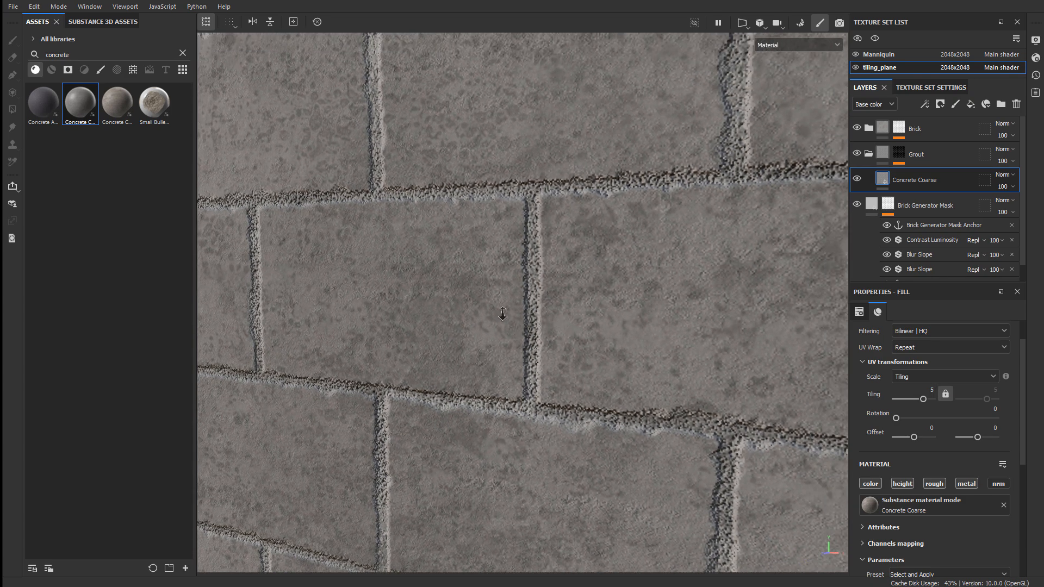
{"action": "right_click_drag", "start_coordinate": [501, 314], "coordinate": [703, 286], "text": "alt"}
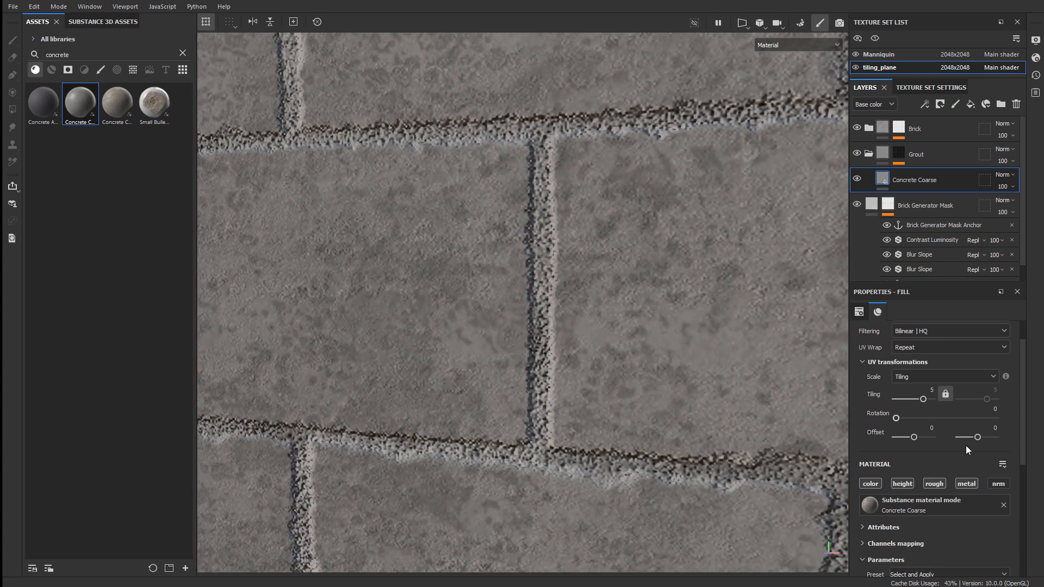
Reduce the Concrete Coarse layer's Damage Intensity to 0.03 and its Damage Scale to 0.32
{"action": "scroll", "coordinate": [994, 462], "scroll_direction": "down", "scroll_amount": 5}
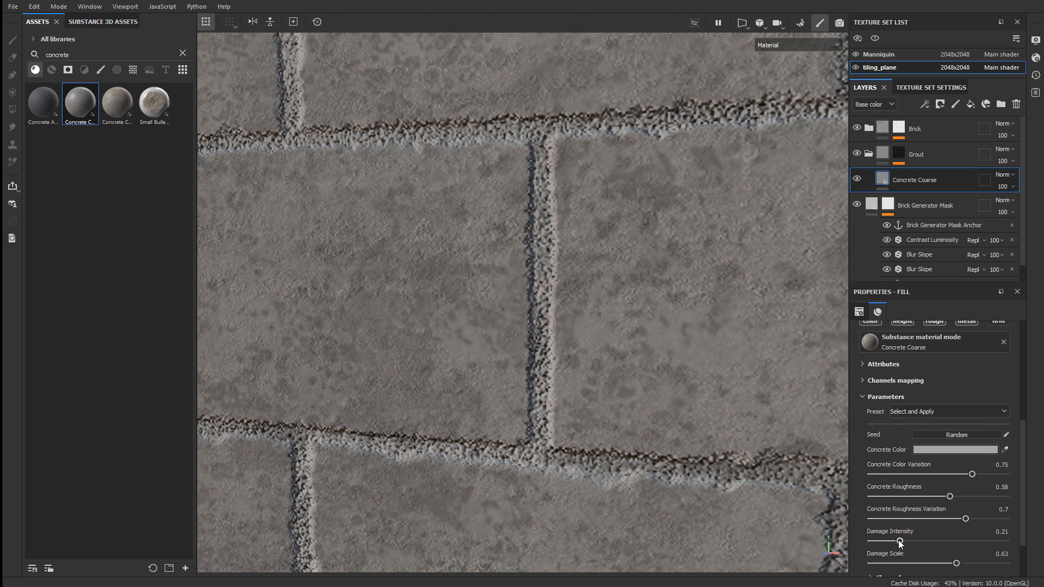
{"action": "left_click_drag", "start_coordinate": [905, 540], "coordinate": [872, 539]}
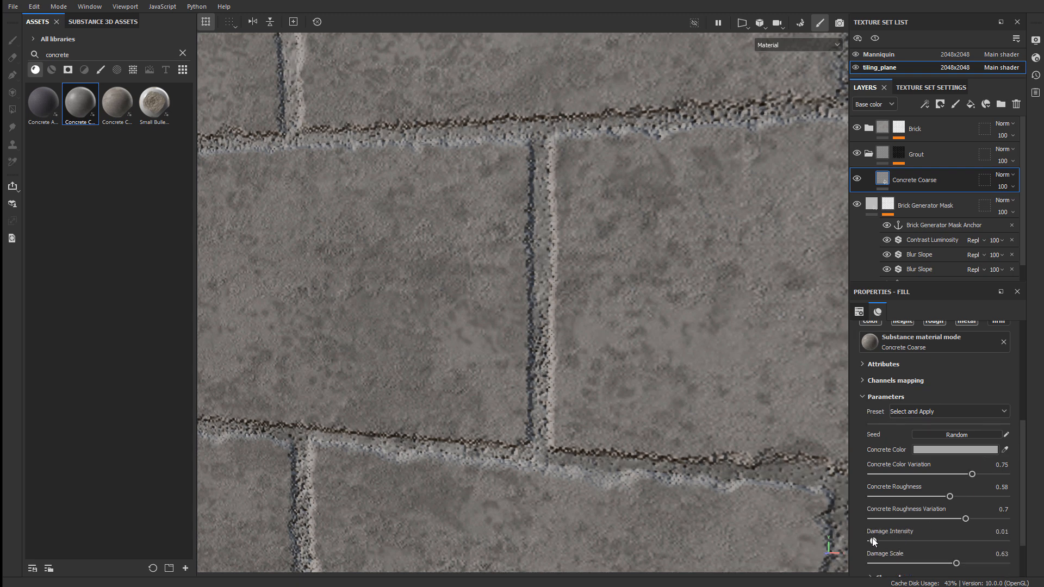
{"action": "left_click", "coordinate": [875, 540]}
{"action": "scroll", "coordinate": [876, 538], "scroll_direction": "down", "scroll_amount": 2}
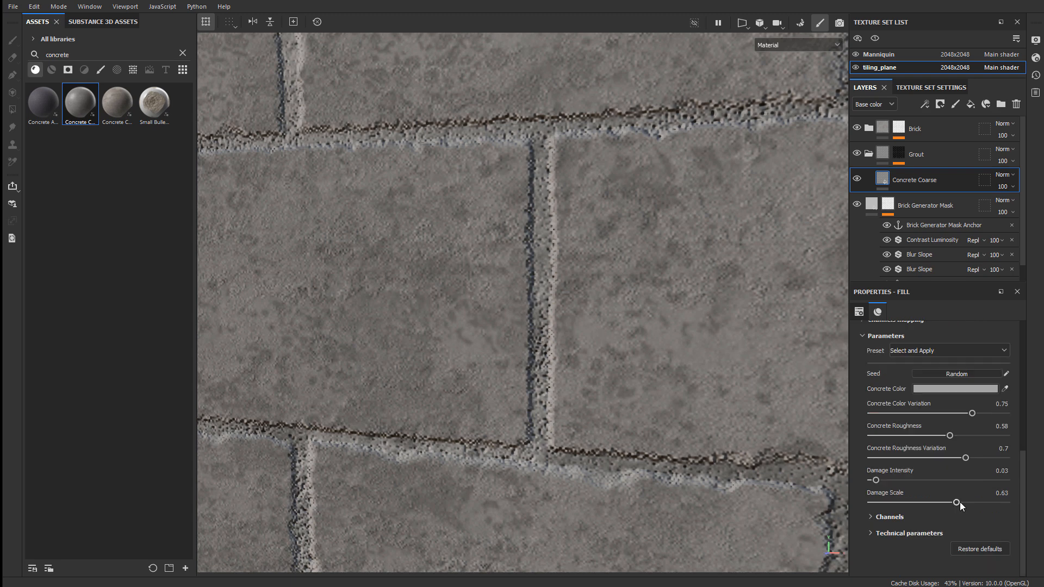
{"action": "left_click", "coordinate": [954, 500]}
{"action": "left_click_drag", "start_coordinate": [932, 500], "coordinate": [909, 507]}
{"action": "scroll", "coordinate": [676, 350], "scroll_direction": "down", "scroll_amount": 5}
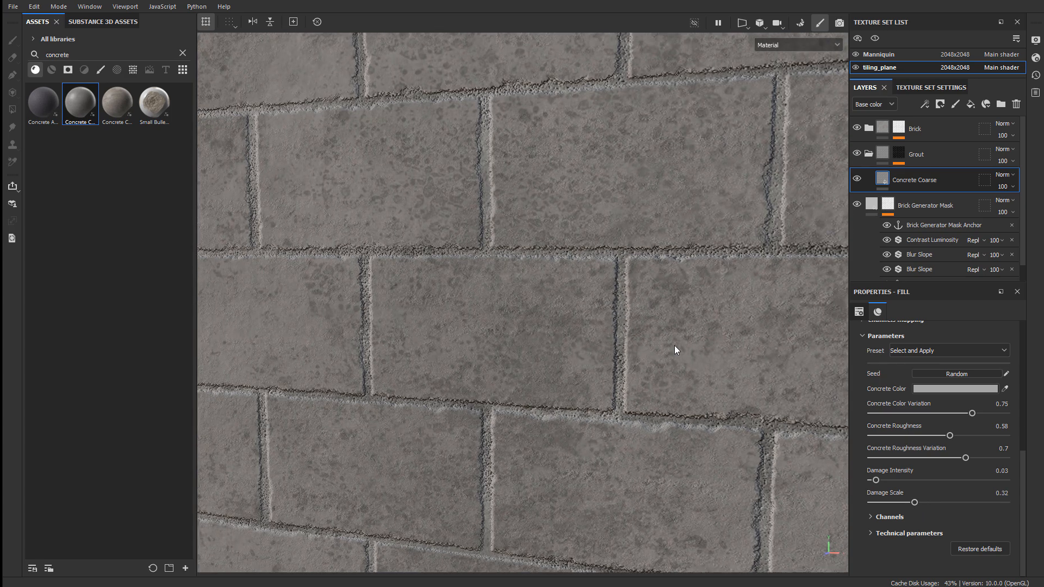
{"action": "right_click_drag", "start_coordinate": [456, 260], "coordinate": [701, 273], "text": "alt"}
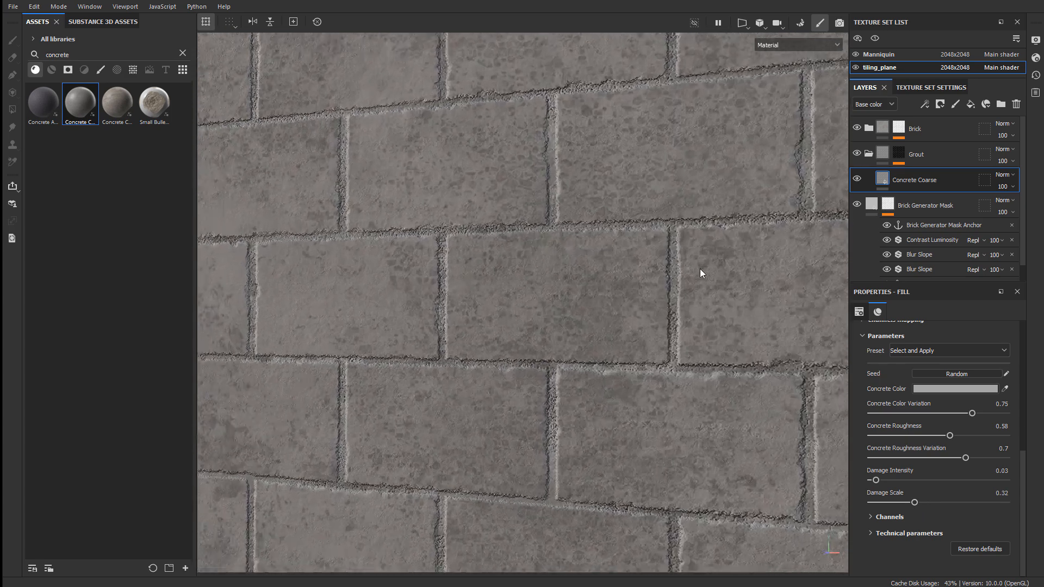
{"action": "left_click_drag", "start_coordinate": [702, 273], "coordinate": [596, 283], "text": "alt"}
Set the Concrete Coarse layer's Damage Scale to 0.5 and its Damage Intensity to 0.01
{"action": "left_click", "coordinate": [1001, 493]}
{"action": "type", "text": "0.5"}
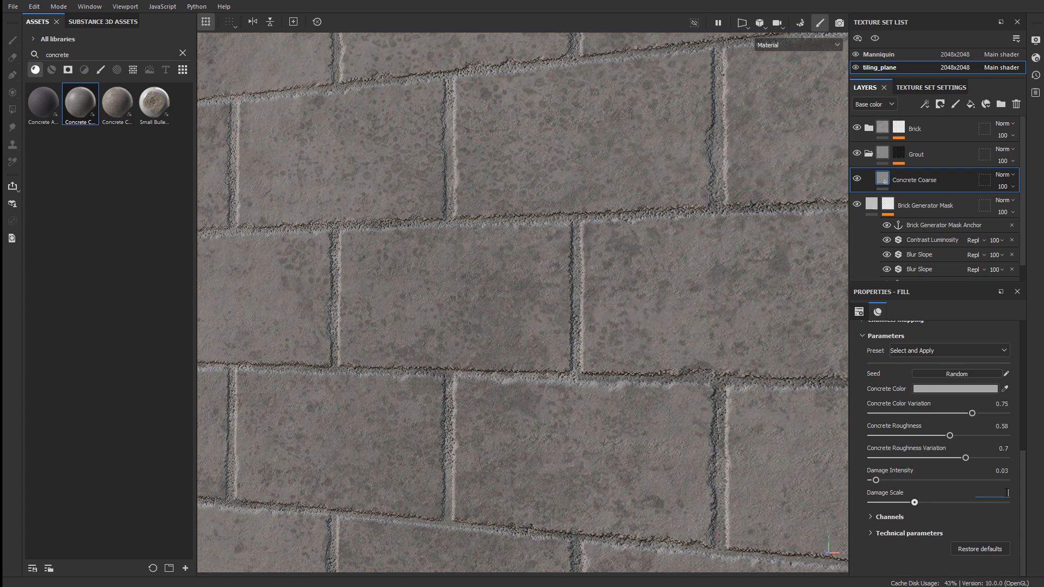
{"action": "key", "text": "Return"}
{"action": "left_click", "coordinate": [1003, 471]}
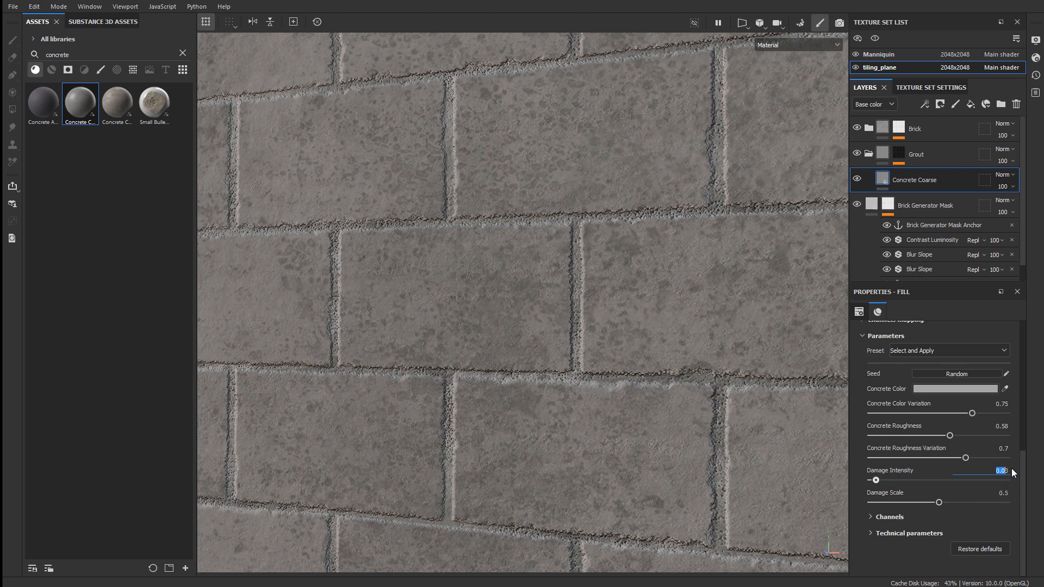
{"action": "type", "text": "0.01"}
{"action": "key", "text": "Return"}
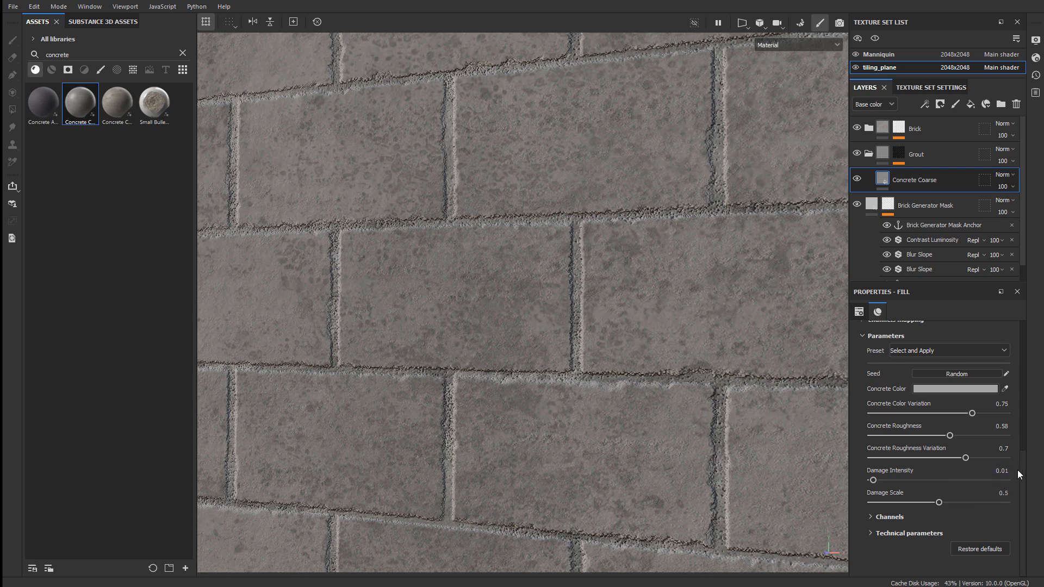
Set the grout's Concrete Roughness to 0.75 and rotate the environment lighting to light the wall differently
{"action": "left_click", "coordinate": [1001, 426]}
{"action": "mouse_move", "coordinate": [554, 339]}
{"action": "left_mouse_down", "text": "alt"}
{"action": "mouse_move", "coordinate": [532, 327]}
{"action": "mouse_move", "coordinate": [566, 327]}
{"action": "left_mouse_up", "text": "alt"}
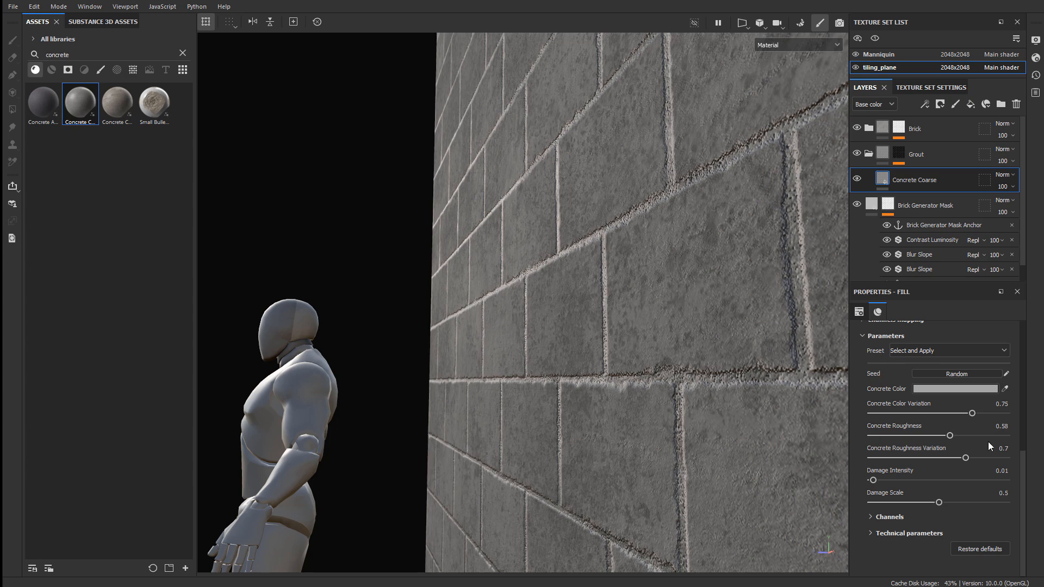
{"action": "left_click", "coordinate": [1006, 424]}
{"action": "type", "text": ".75"}
{"action": "key", "text": "Return"}
{"action": "left_click_drag", "start_coordinate": [634, 336], "coordinate": [664, 321], "text": "alt"}
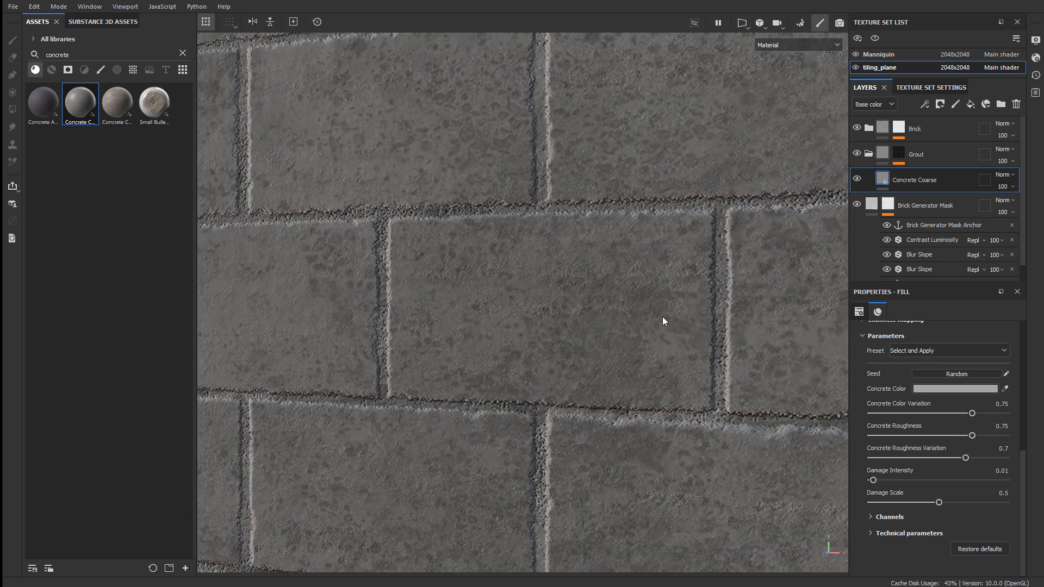
{"action": "mouse_move", "coordinate": [664, 321]}
{"action": "right_mouse_down", "text": "shift"}
{"action": "mouse_move", "coordinate": [684, 320]}
{"action": "mouse_move", "coordinate": [498, 252]}
{"action": "right_mouse_up", "text": "shift"}
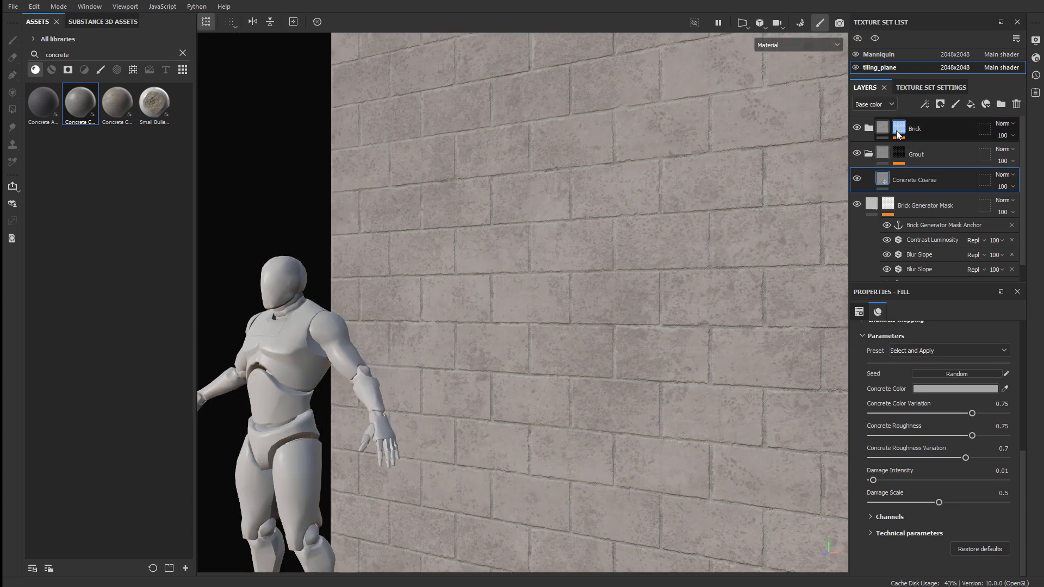
{"action": "left_click_drag", "start_coordinate": [543, 231], "coordinate": [496, 168], "text": "alt"}
Darken the Concrete Color of the Concrete Cast layer in the Brick folder to the neutral grey 848484
{"action": "left_click", "coordinate": [867, 128]}
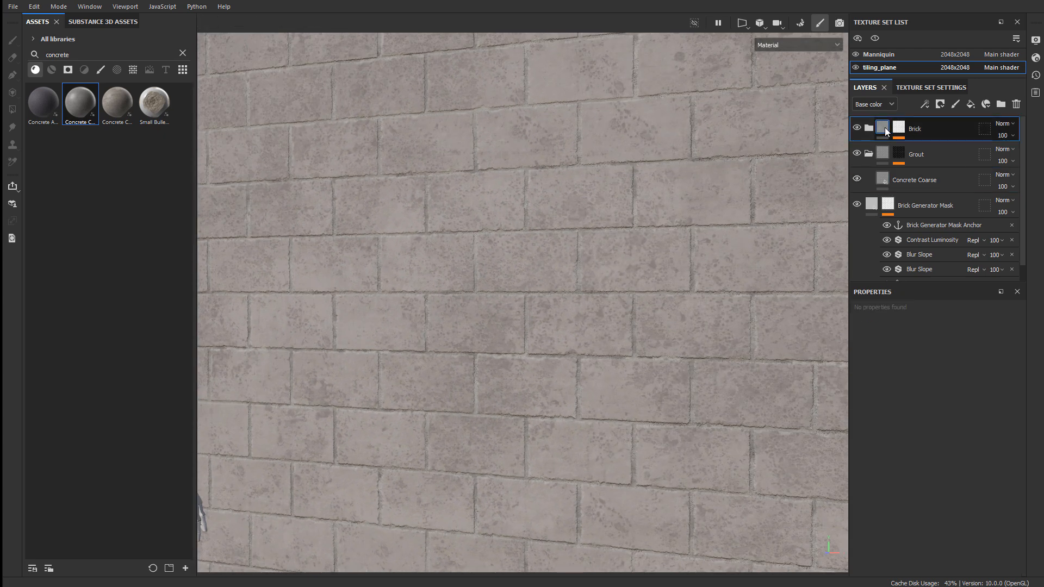
{"action": "left_click", "coordinate": [868, 129]}
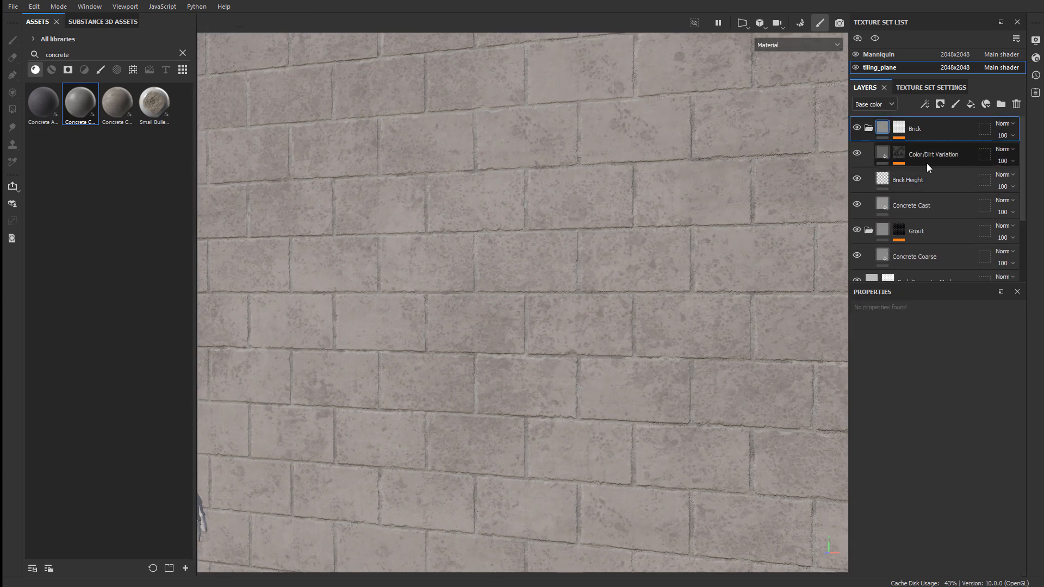
{"action": "left_click", "coordinate": [919, 207]}
{"action": "left_click", "coordinate": [962, 412]}
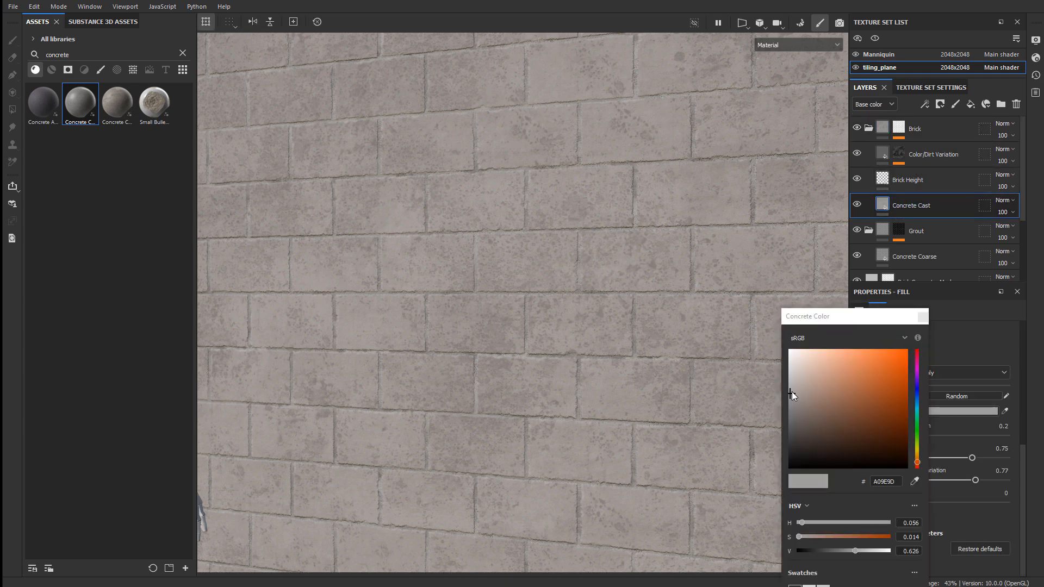
{"action": "left_click_drag", "start_coordinate": [788, 397], "coordinate": [789, 406]}
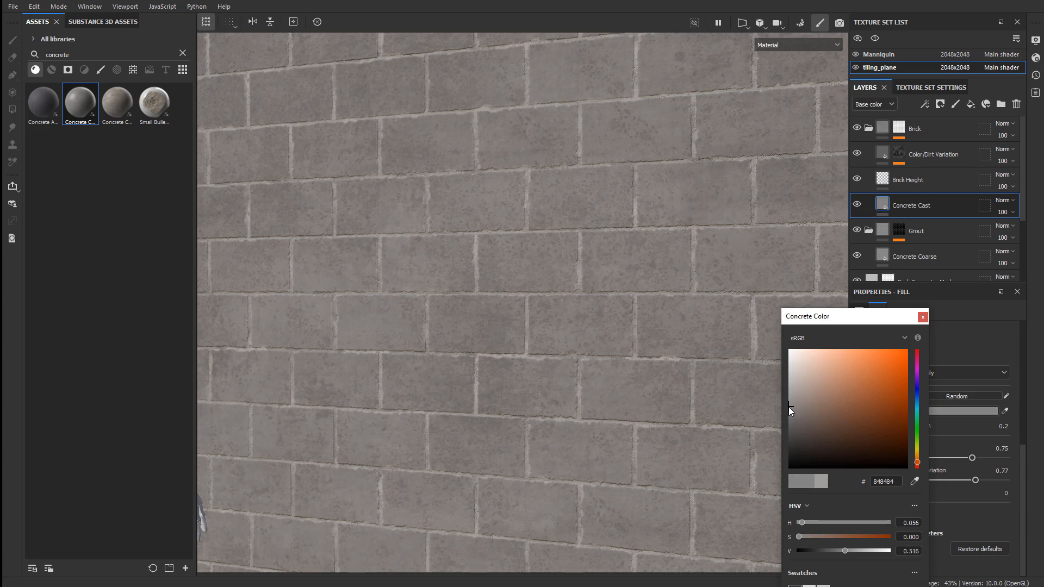
{"action": "mouse_move", "coordinate": [550, 304]}
{"action": "left_mouse_down", "text": "alt"}
{"action": "mouse_move", "coordinate": [357, 297]}
{"action": "mouse_move", "coordinate": [535, 301]}
{"action": "left_mouse_up", "text": "alt"}
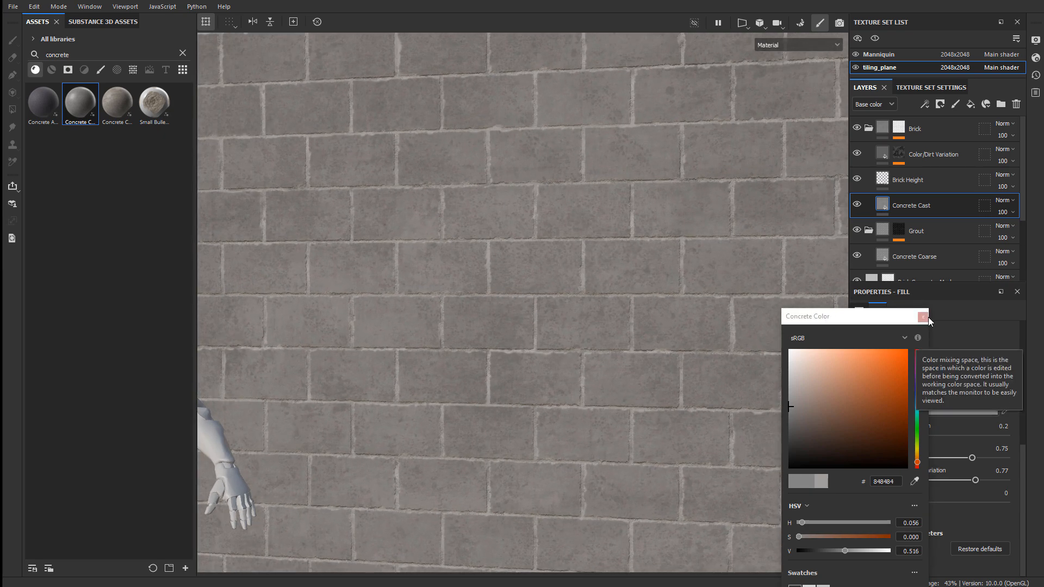
{"action": "left_click", "coordinate": [923, 316]}
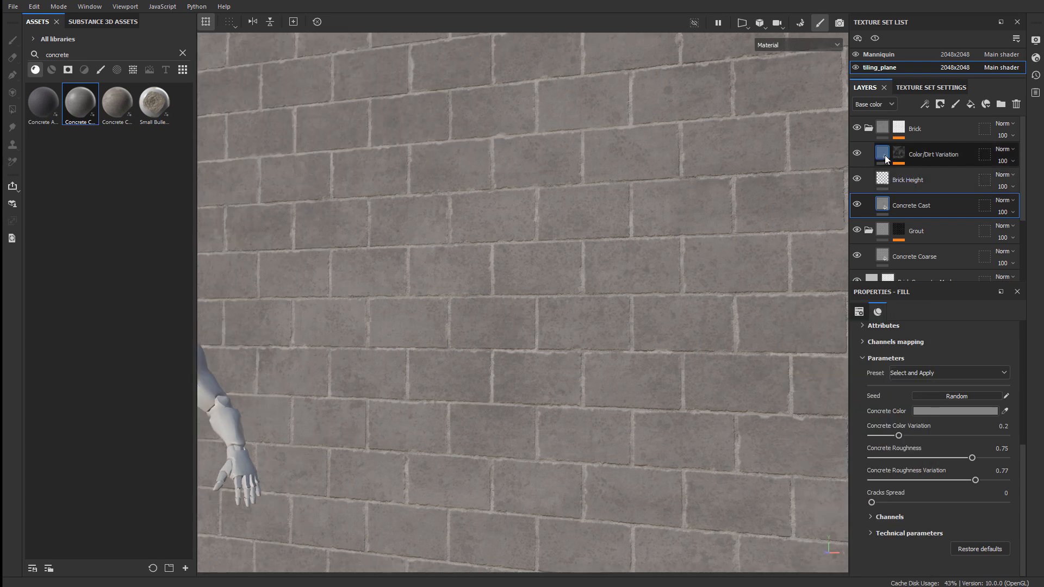
Darken the base color of the Color/Dirt Variation layer to the grey 565555
{"action": "left_click", "coordinate": [927, 153]}
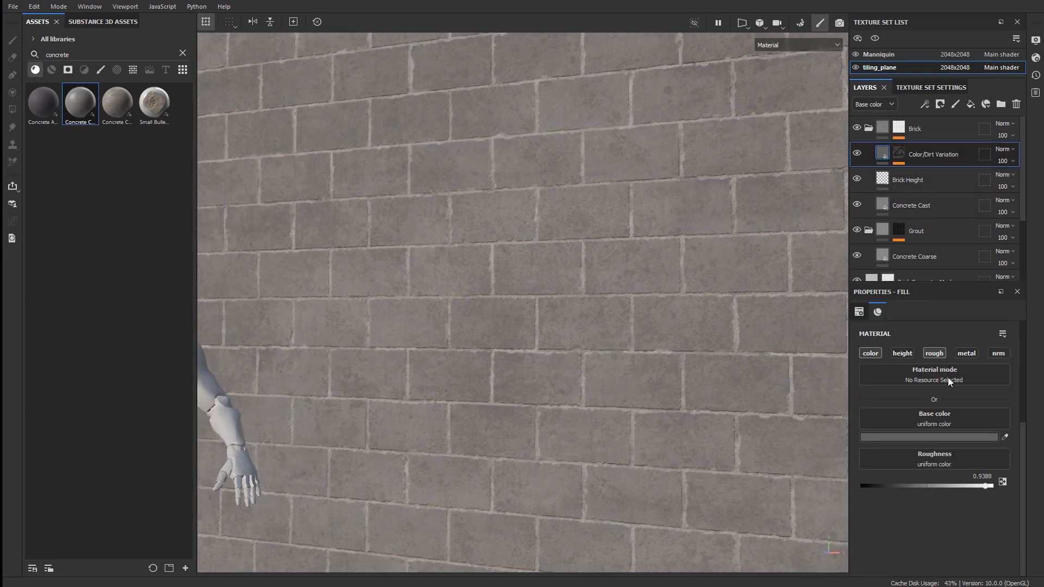
{"action": "left_click", "coordinate": [956, 438]}
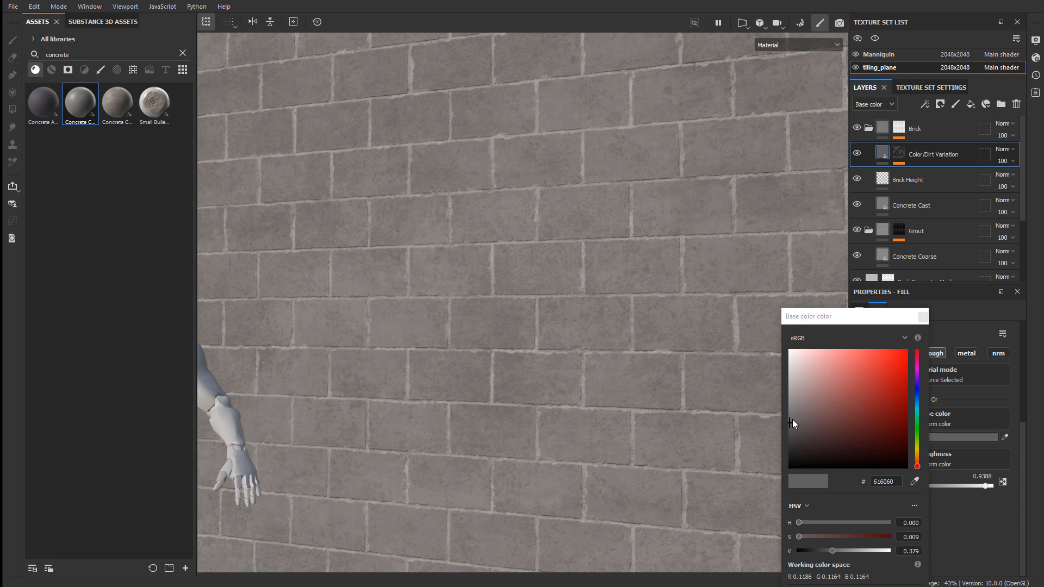
{"action": "left_click_drag", "start_coordinate": [791, 420], "coordinate": [789, 428]}
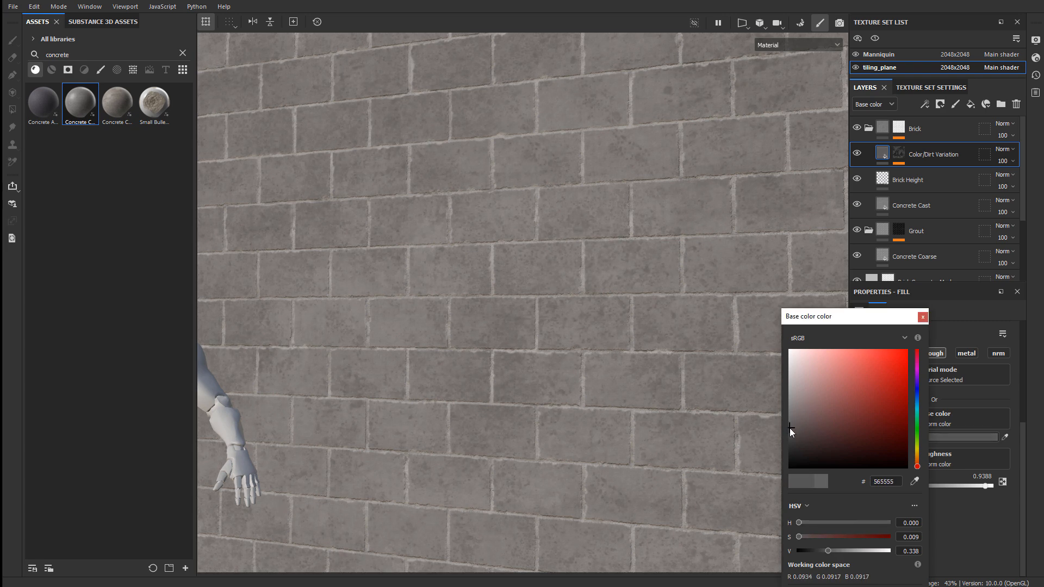
{"action": "left_click", "coordinate": [923, 317]}
{"action": "right_click_drag", "start_coordinate": [684, 214], "coordinate": [564, 272], "text": "alt"}
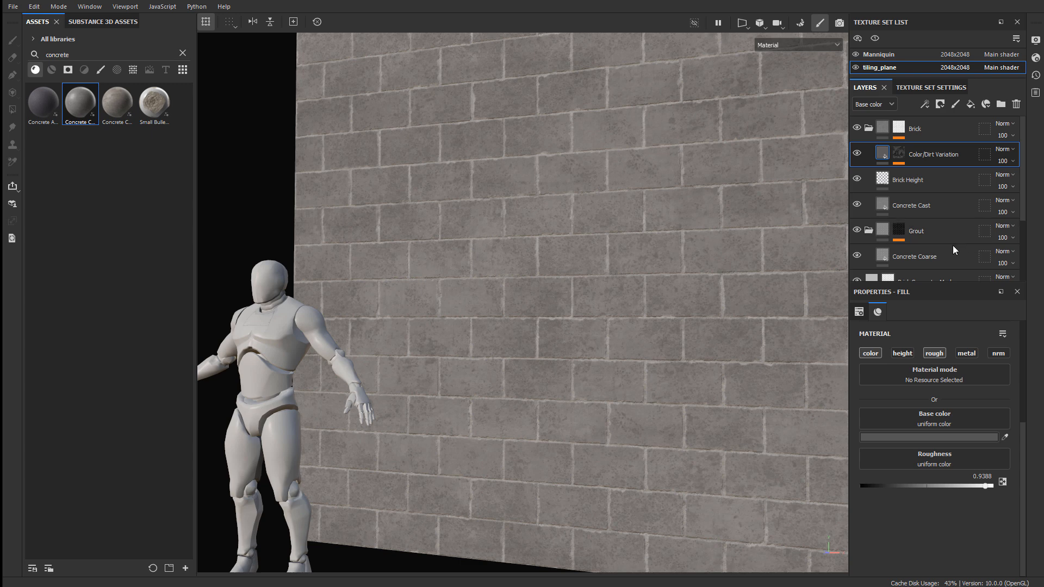
Raise the grout's Concrete Coarse layer to a Damage Intensity of 0.05 and a Concrete Color Variation of 0.91
{"action": "left_click", "coordinate": [916, 259]}
{"action": "scroll", "coordinate": [816, 275], "scroll_direction": "up", "scroll_amount": 4}
{"action": "scroll", "coordinate": [577, 222], "scroll_direction": "up", "scroll_amount": 4}
{"action": "left_click_drag", "start_coordinate": [522, 221], "coordinate": [461, 207], "text": "alt"}
{"action": "scroll", "coordinate": [576, 222], "scroll_direction": "up", "scroll_amount": 3}
{"action": "scroll", "coordinate": [462, 206], "scroll_direction": "up", "scroll_amount": 3}
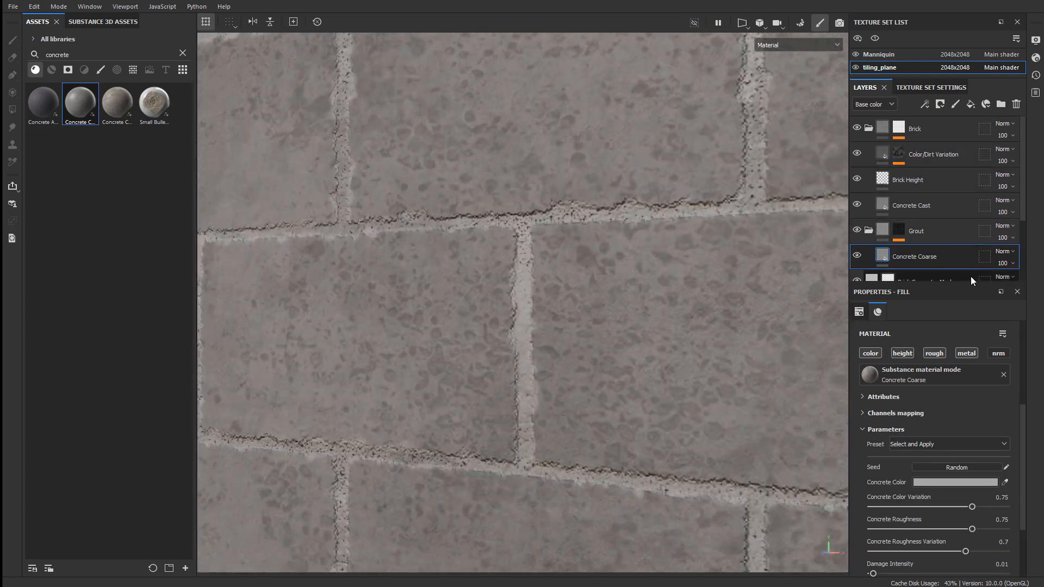
{"action": "scroll", "coordinate": [973, 348], "scroll_direction": "down", "scroll_amount": 2}
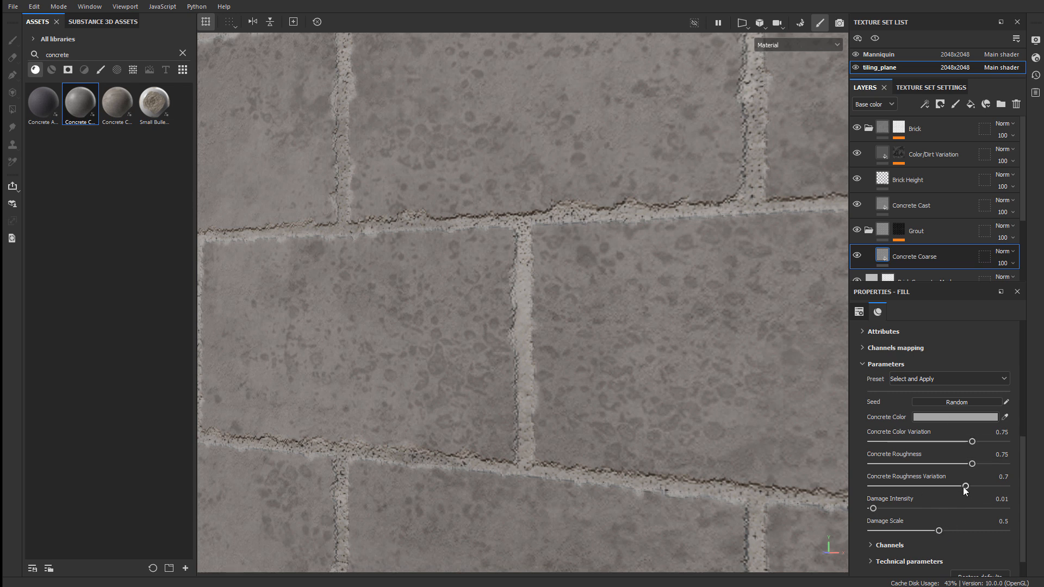
{"action": "left_click_drag", "start_coordinate": [877, 506], "coordinate": [881, 508]}
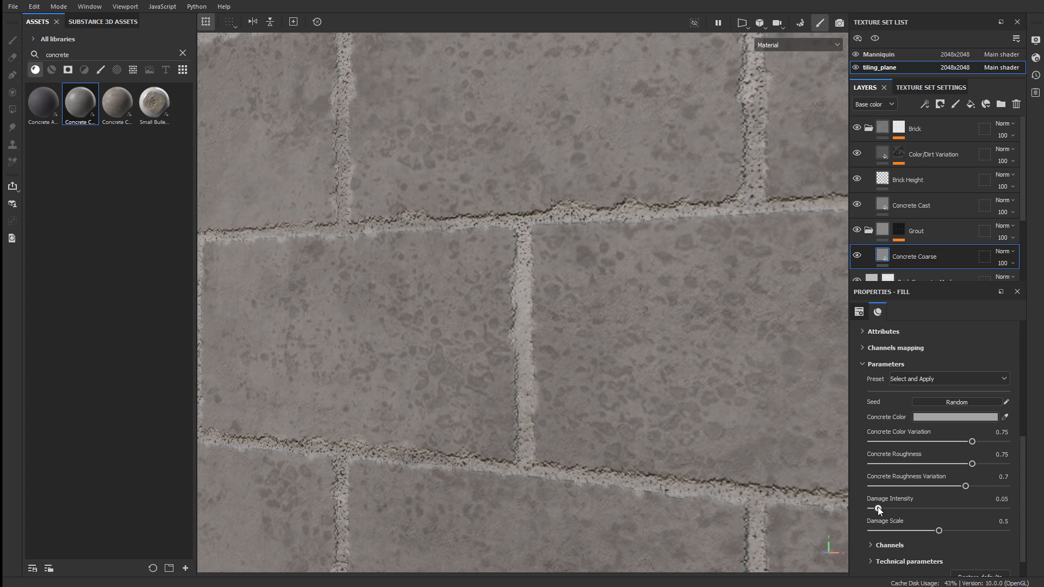
{"action": "scroll", "coordinate": [522, 220], "scroll_direction": "down", "scroll_amount": 3}
{"action": "left_click_drag", "start_coordinate": [505, 221], "coordinate": [588, 239], "text": "alt"}
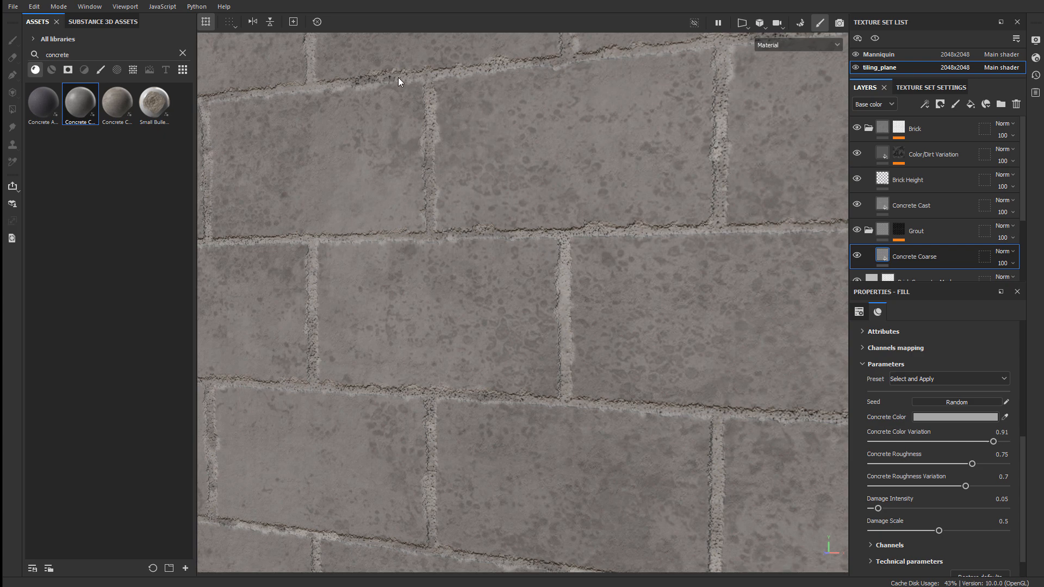
Examine the brick faces and grout joints of the wall from several distances and angles
{"action": "right_click_drag", "start_coordinate": [413, 86], "coordinate": [353, 294], "text": "alt"}
{"action": "left_click_drag", "start_coordinate": [548, 258], "coordinate": [702, 251], "text": "alt"}
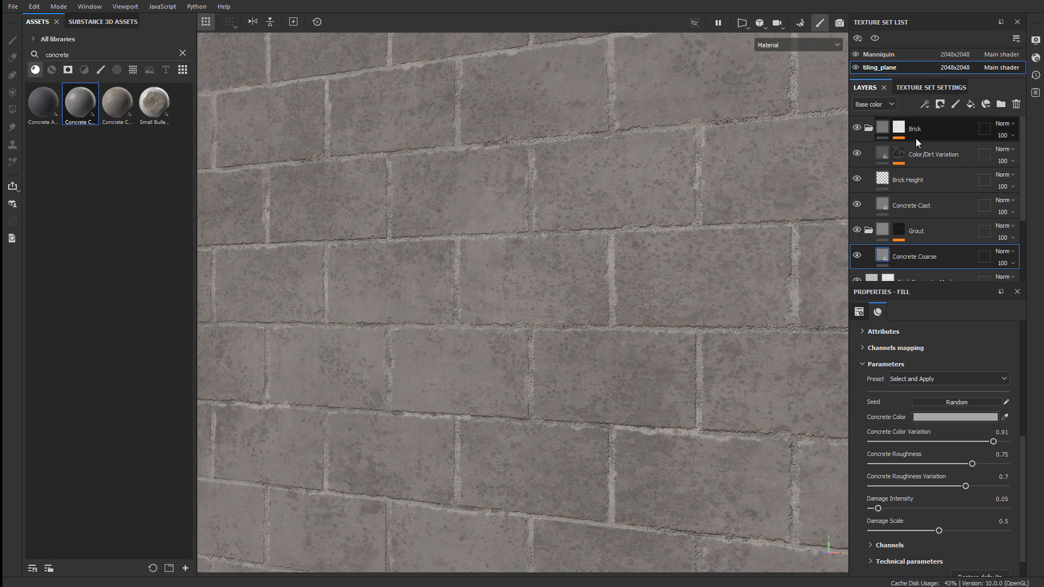
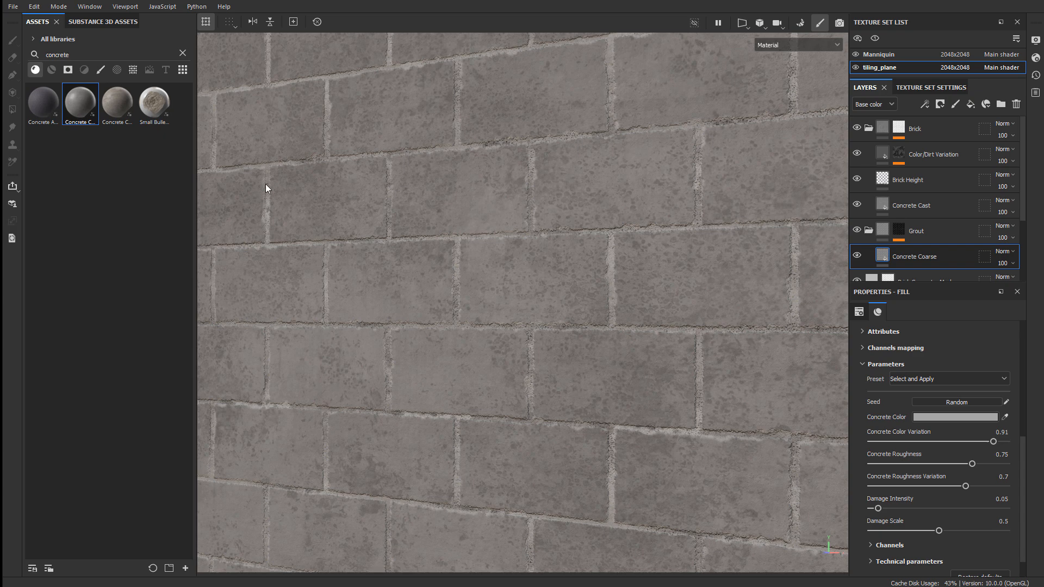
{"action": "right_click_drag", "start_coordinate": [265, 184], "coordinate": [238, 217], "text": "alt"}
{"action": "left_click_drag", "start_coordinate": [238, 218], "coordinate": [536, 225], "text": "alt"}
{"action": "right_click_drag", "start_coordinate": [536, 225], "coordinate": [571, 231], "text": "alt"}
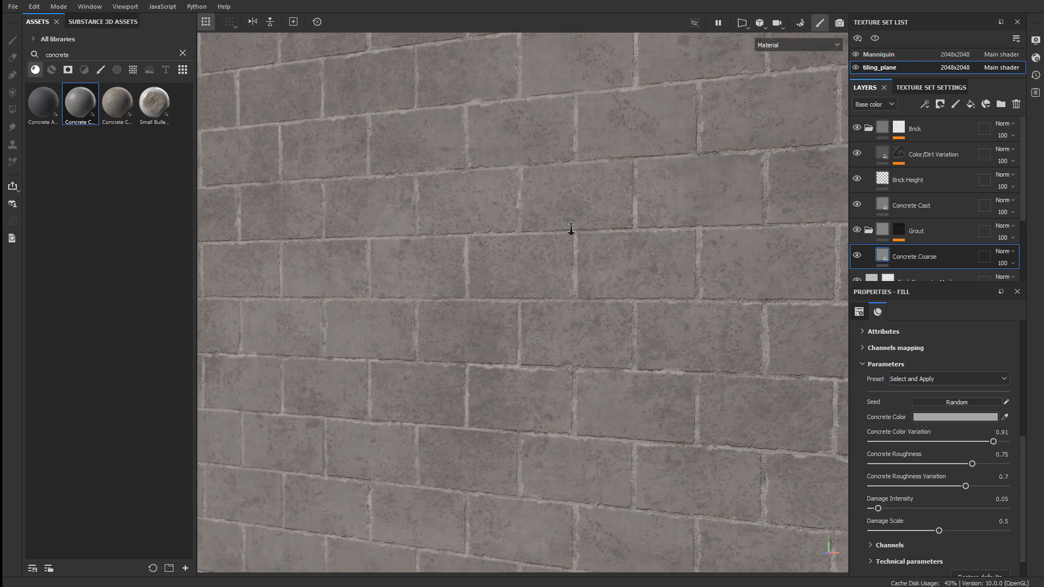
{"action": "left_click_drag", "start_coordinate": [571, 231], "coordinate": [473, 179], "text": "alt"}
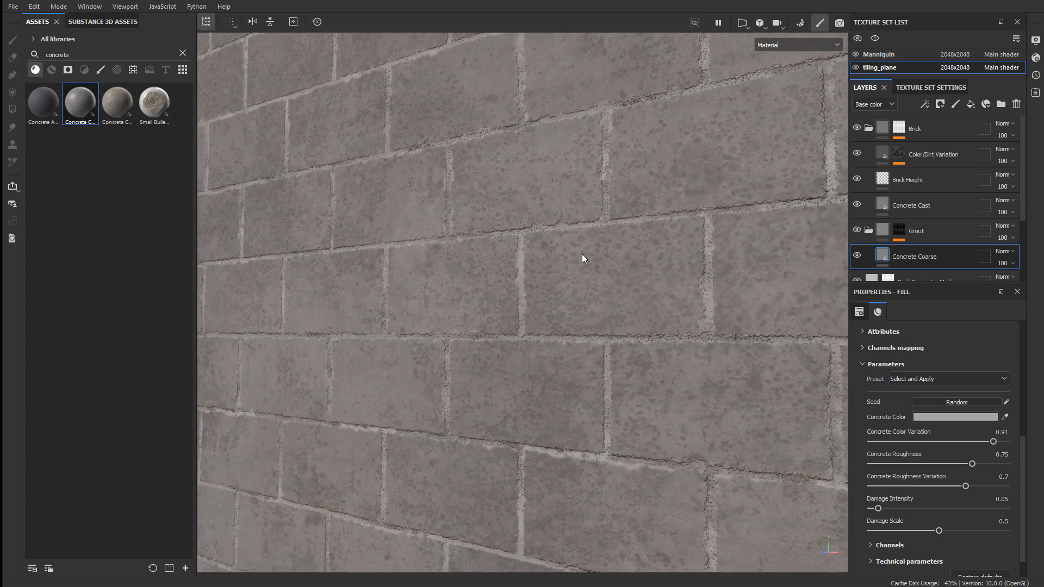
{"action": "right_click_drag", "start_coordinate": [582, 254], "coordinate": [702, 252], "text": "alt"}
{"action": "left_click_drag", "start_coordinate": [636, 256], "coordinate": [683, 256], "text": "alt"}
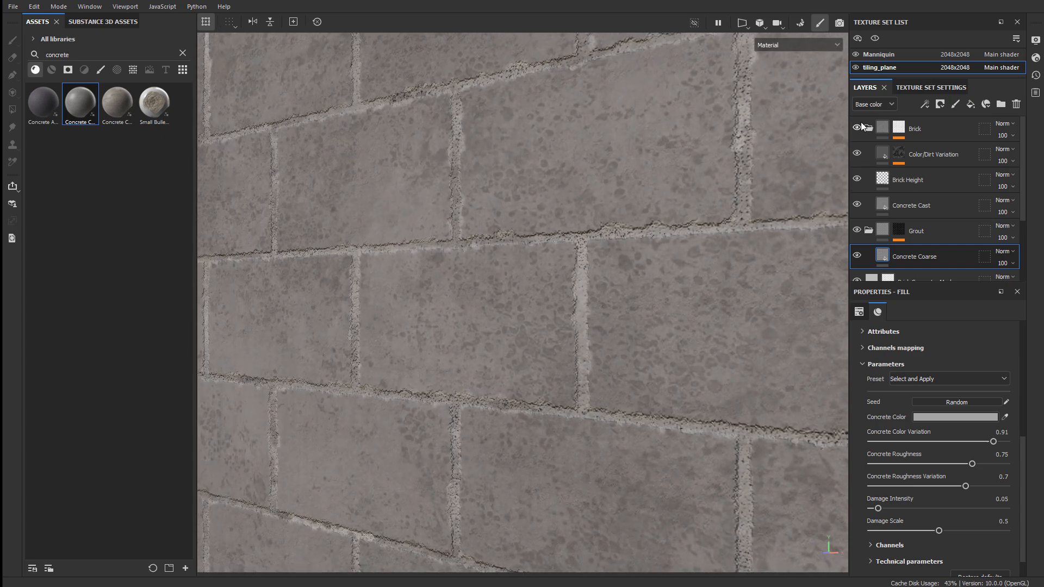
{"action": "right_click_drag", "start_coordinate": [556, 196], "coordinate": [620, 189], "text": "alt"}
{"action": "left_click_drag", "start_coordinate": [620, 190], "coordinate": [539, 187], "text": "alt"}
{"action": "middle_click_drag", "start_coordinate": [506, 198], "coordinate": [534, 261], "text": "alt"}
{"action": "right_click_drag", "start_coordinate": [533, 261], "coordinate": [536, 251], "text": "alt"}
{"action": "left_click_drag", "start_coordinate": [537, 251], "coordinate": [541, 225], "text": "alt"}
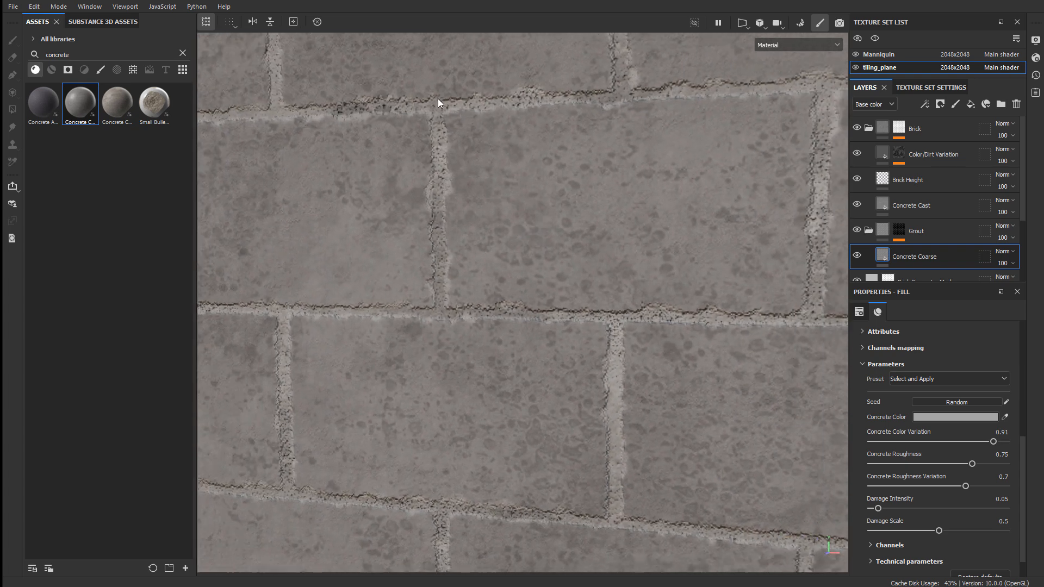
Compare the brick edges with the upper Blur Slope filter of the Brick Generator Mask hidden and shown, and check its settings
{"action": "middle_click_drag", "start_coordinate": [773, 317], "coordinate": [566, 303], "text": "alt"}
{"action": "left_click_drag", "start_coordinate": [566, 303], "coordinate": [536, 299], "text": "alt"}
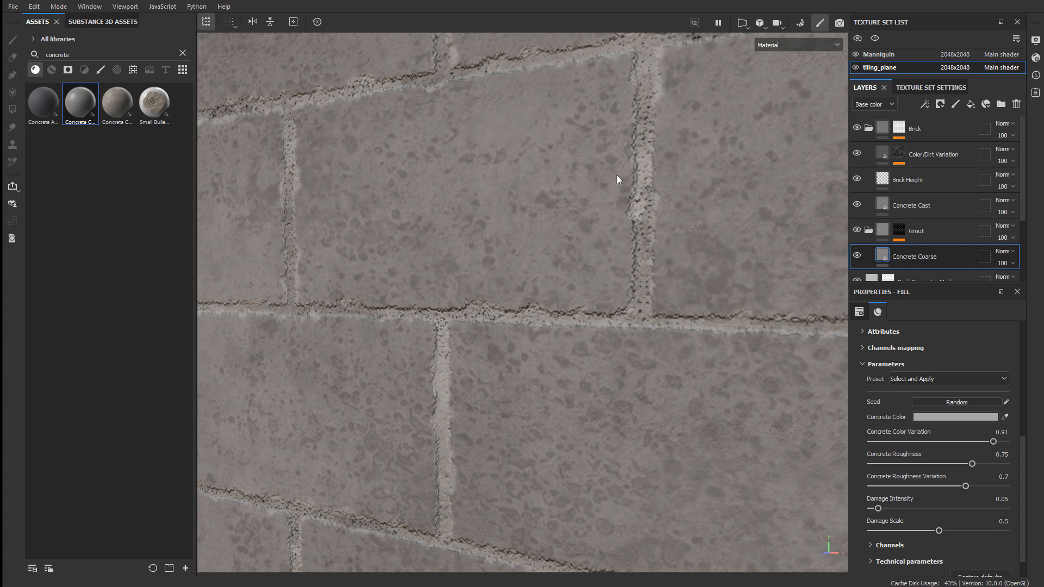
{"action": "scroll", "coordinate": [958, 253], "scroll_direction": "down", "scroll_amount": 3}
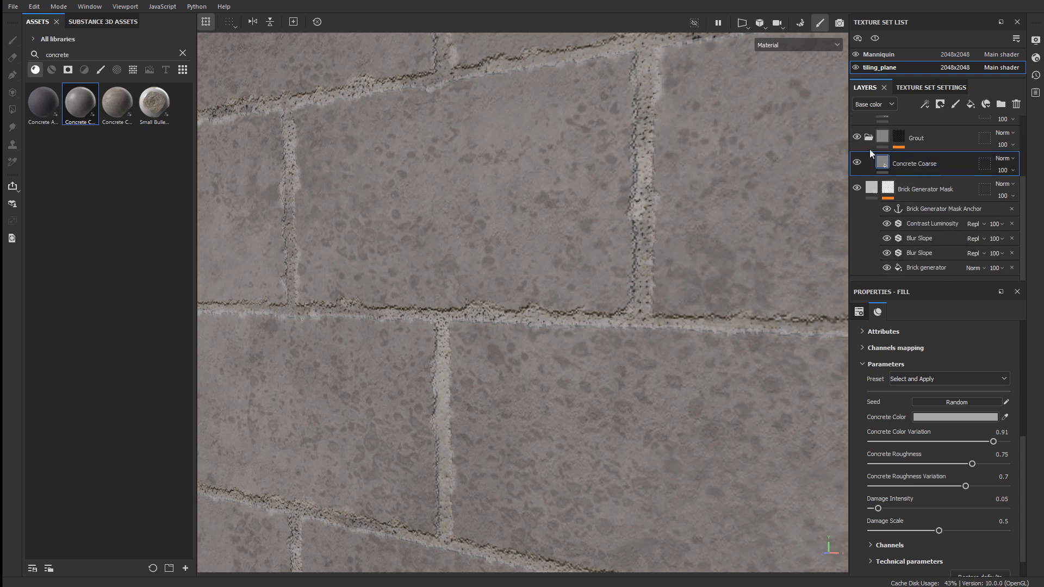
{"action": "left_click", "coordinate": [935, 189]}
{"action": "left_click", "coordinate": [889, 239]}
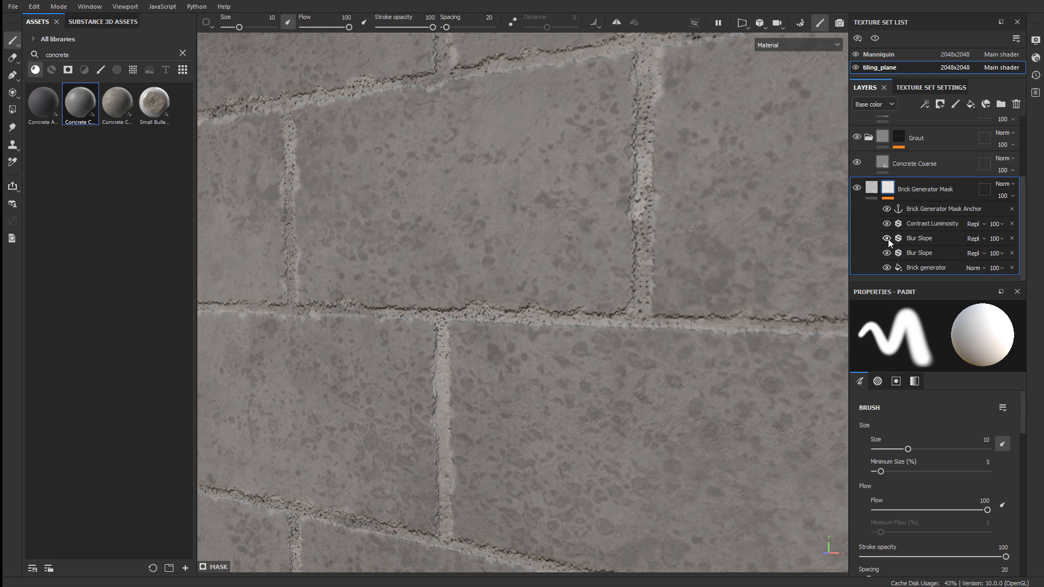
{"action": "left_click", "coordinate": [889, 239]}
{"action": "left_click", "coordinate": [888, 237]}
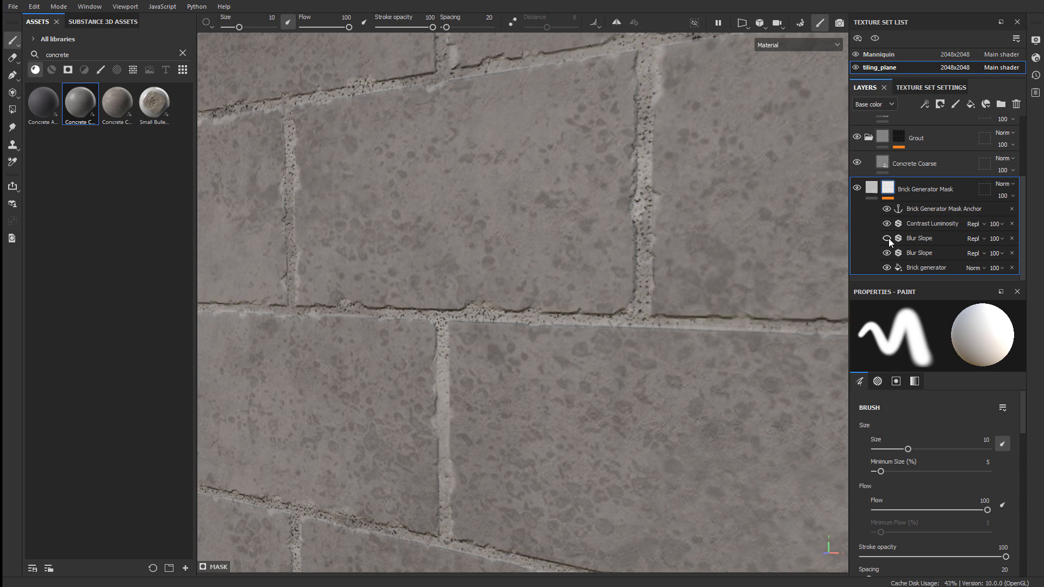
{"action": "left_click", "coordinate": [888, 238]}
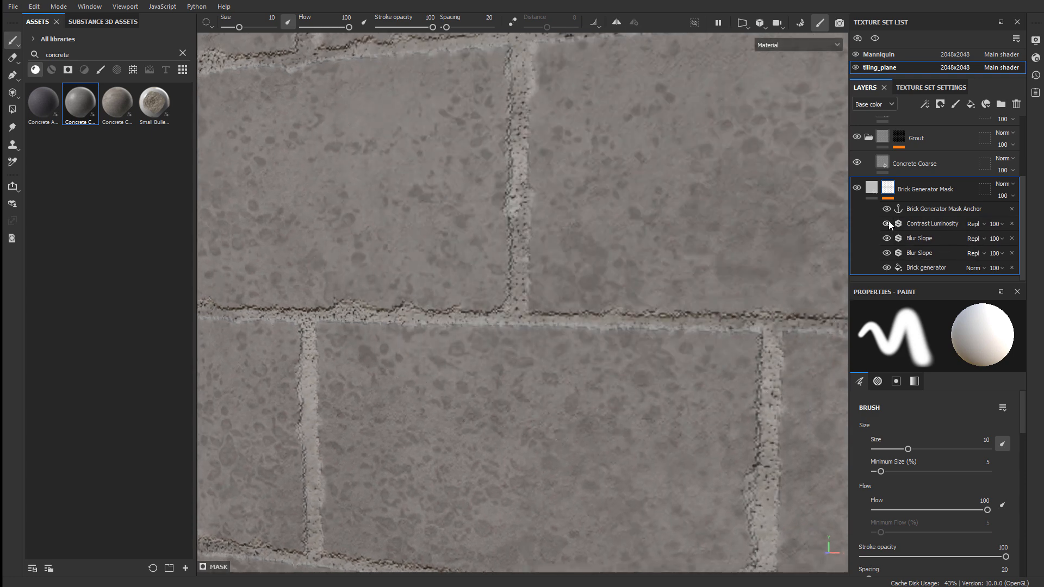
{"action": "left_click", "coordinate": [945, 238]}
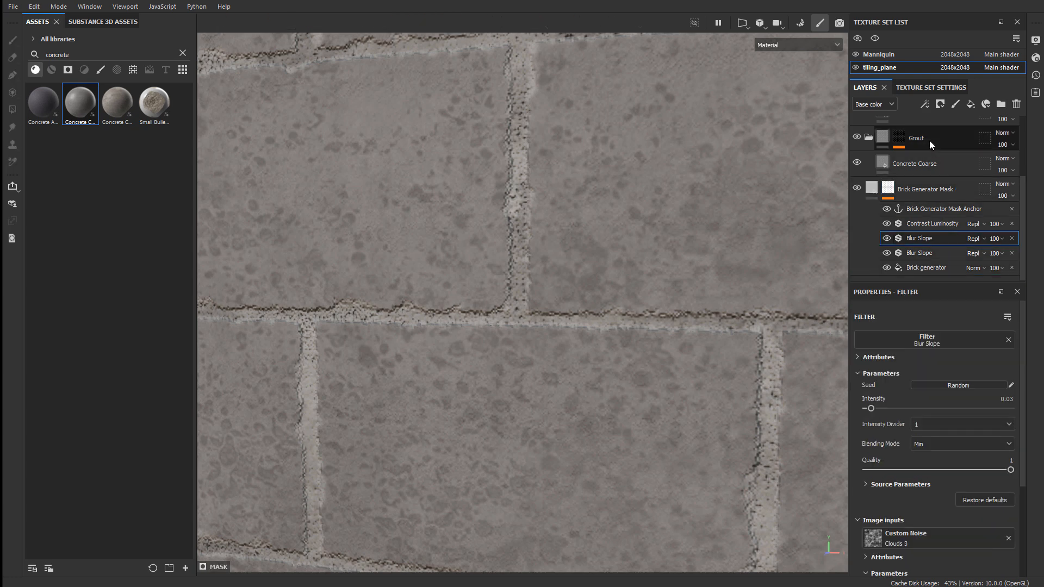
Add an empty filter to the Brick Generator Mask's mask stack and place it directly below Contrast Luminosity
{"action": "right_click", "coordinate": [888, 185]}
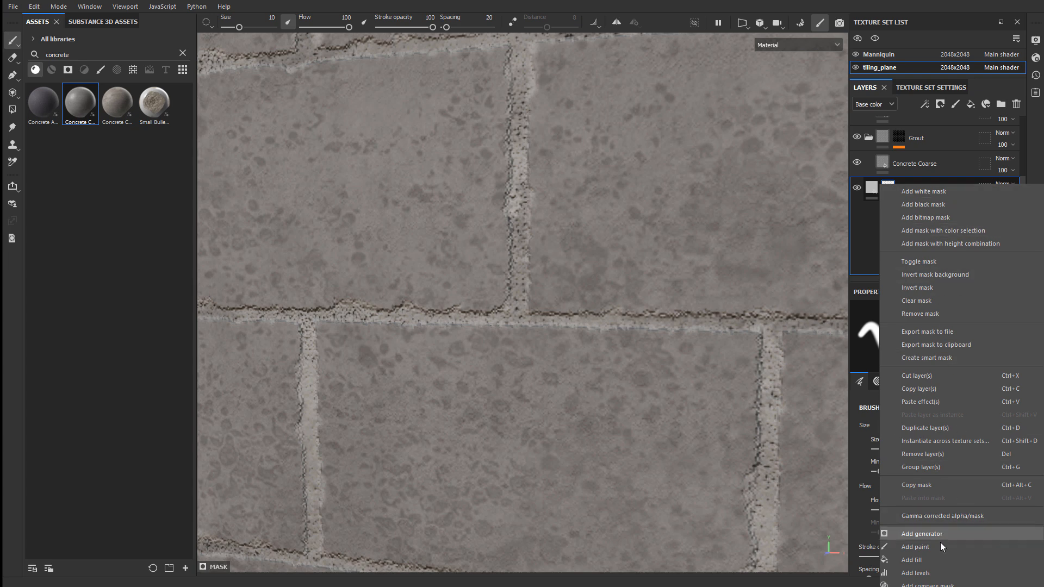
{"action": "left_click", "coordinate": [924, 581]}
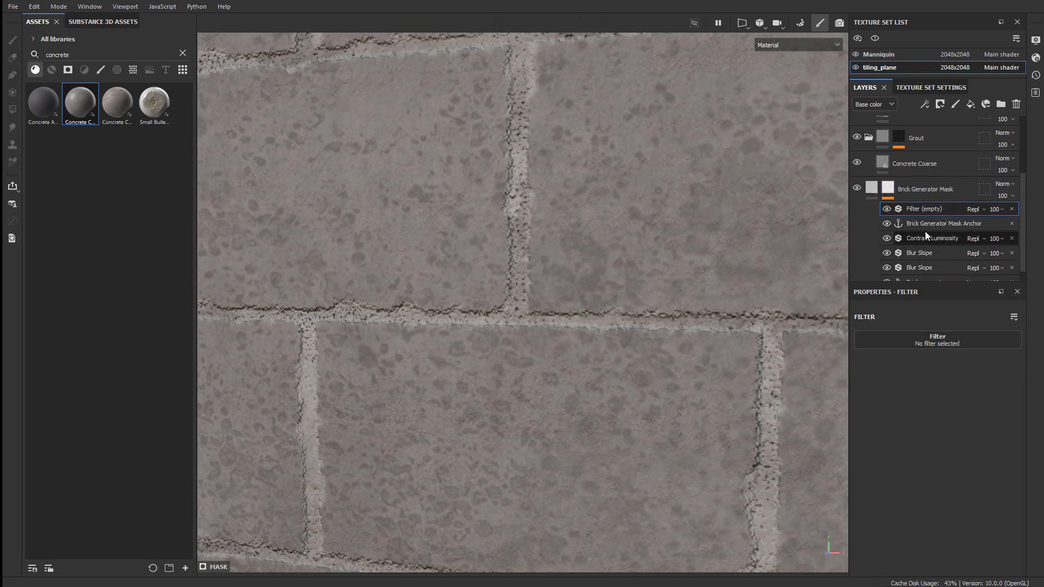
{"action": "left_click_drag", "start_coordinate": [944, 211], "coordinate": [944, 243]}
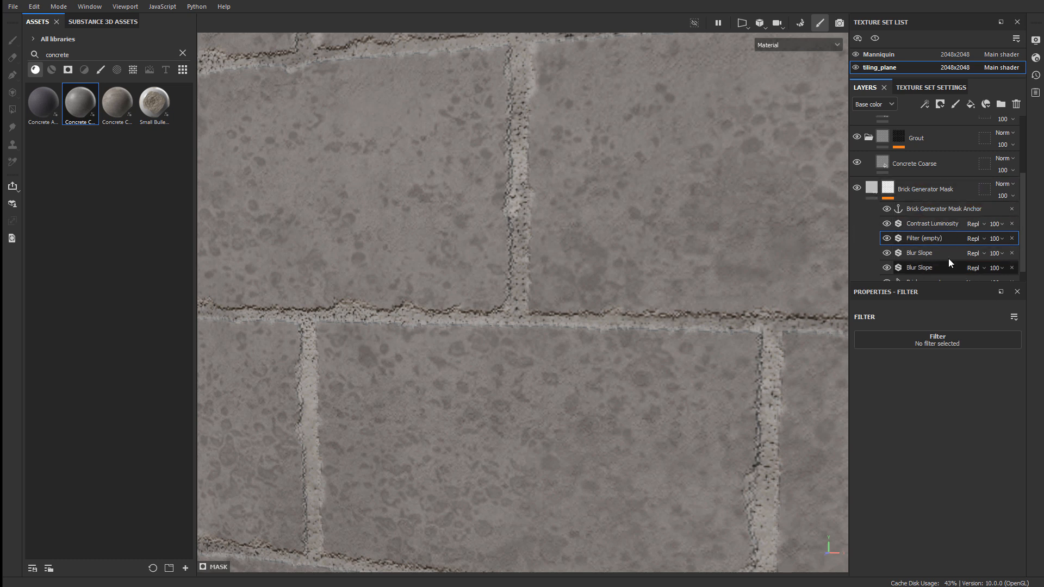
Assign the Blur filter to the empty filter slot in the Brick Generator Mask
{"action": "left_click", "coordinate": [950, 343]}
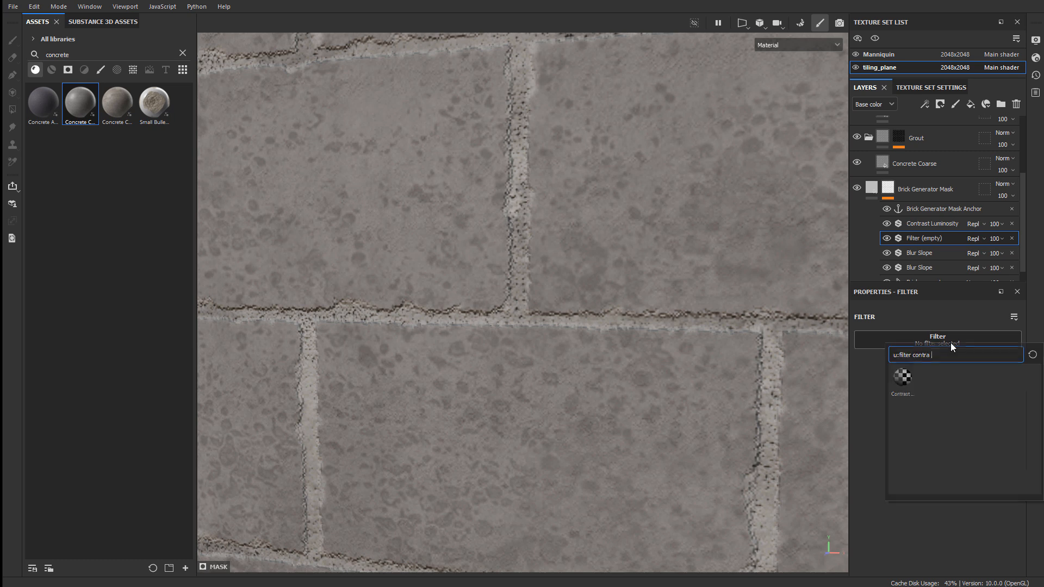
{"action": "key", "text": "BackSpace"}
{"action": "key", "text": "BackSpace"}
{"action": "key", "text": "BackSpace"}
{"action": "key", "text": "BackSpace"}
{"action": "key", "text": "BackSpace"}
{"action": "key", "text": "BackSpace"}
{"action": "type", "text": "blur"}
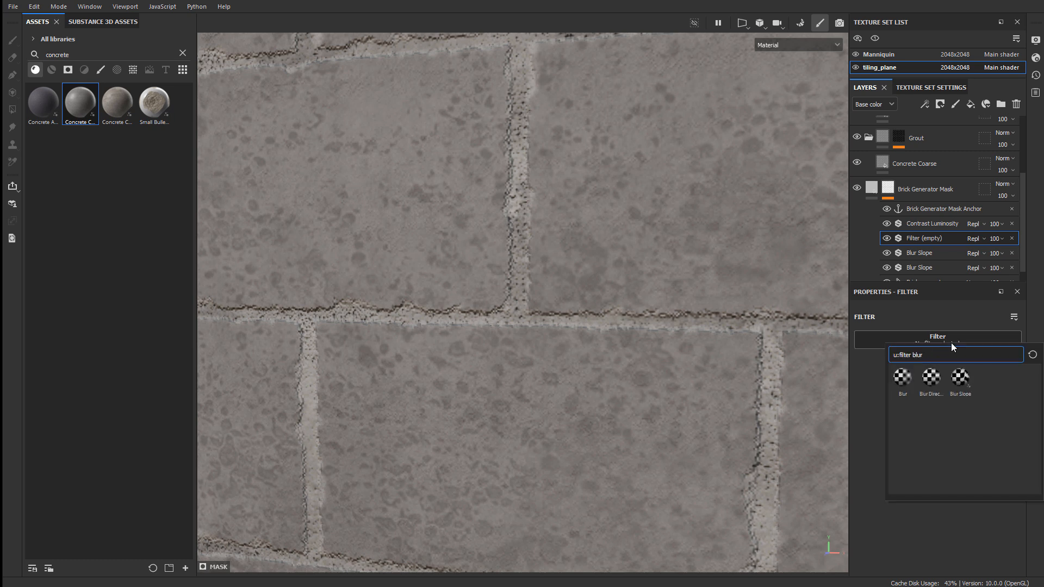
{"action": "left_click", "coordinate": [903, 377]}
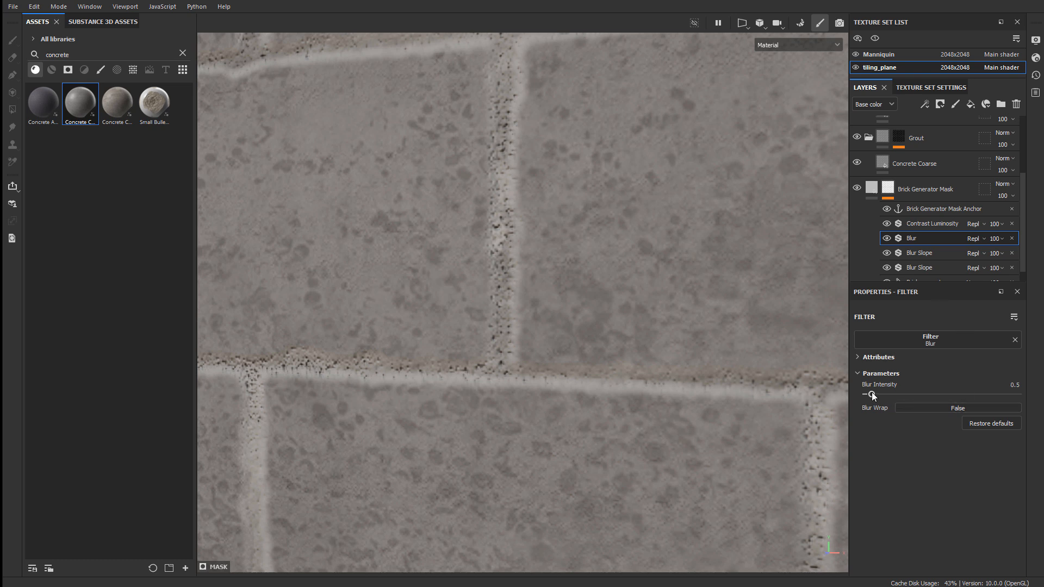
Set the mask's Blur filter to a Blur Intensity of 0.12 and check its effect on the brick edges
{"action": "left_click_drag", "start_coordinate": [872, 393], "coordinate": [866, 394]}
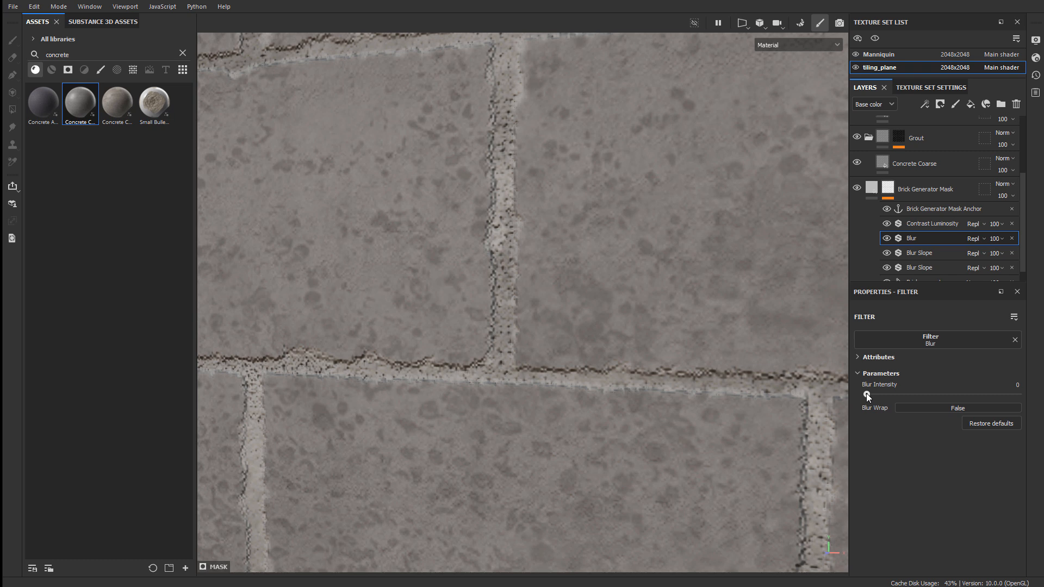
{"action": "left_click_drag", "start_coordinate": [867, 395], "coordinate": [870, 395]}
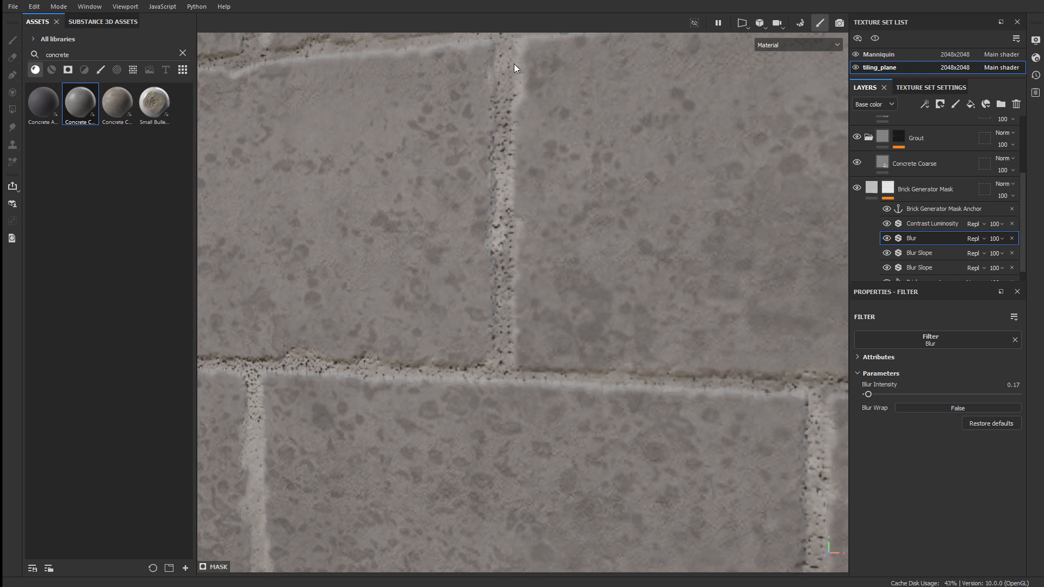
{"action": "right_click_drag", "start_coordinate": [612, 239], "coordinate": [529, 223], "text": "alt"}
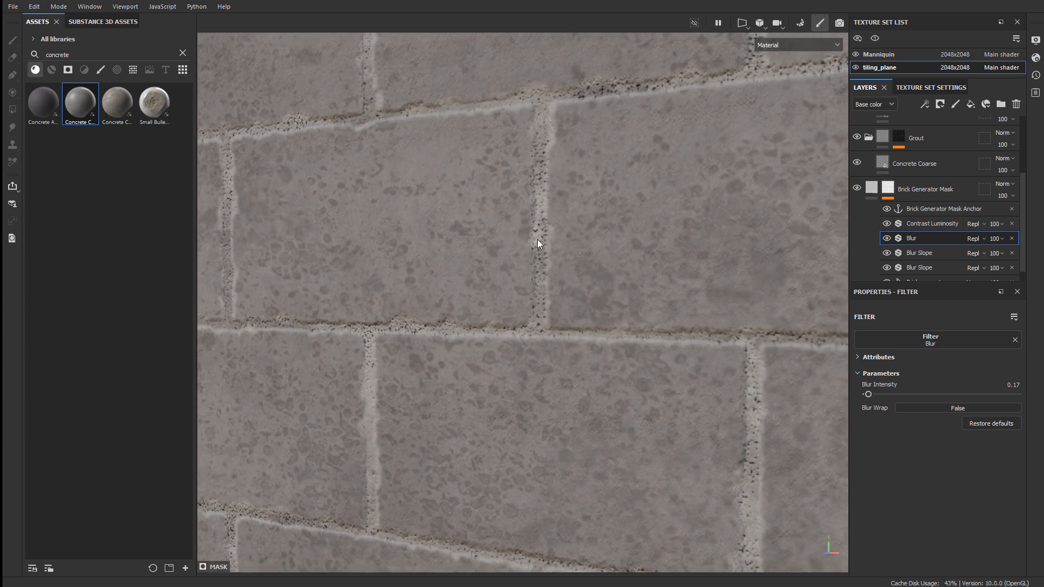
{"action": "left_click", "coordinate": [1015, 385]}
{"action": "key", "text": "BackSpace"}
{"action": "type", "text": "0.12"}
{"action": "key", "text": "Return"}
{"action": "left_click", "coordinate": [887, 239]}
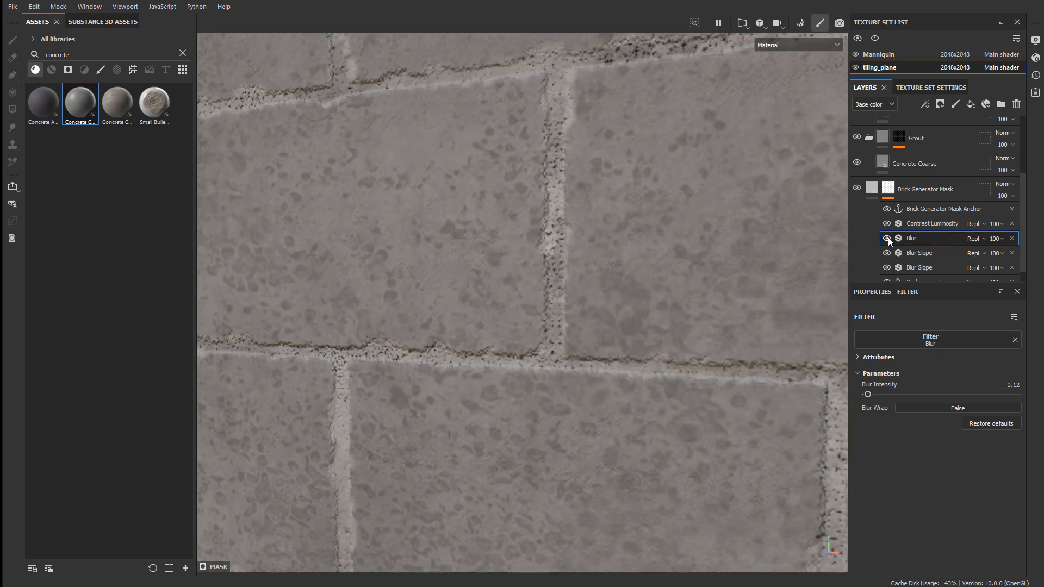
Try a contrast of 0.184116 on the mask's Contrast Luminosity filter
{"action": "left_click", "coordinate": [928, 223]}
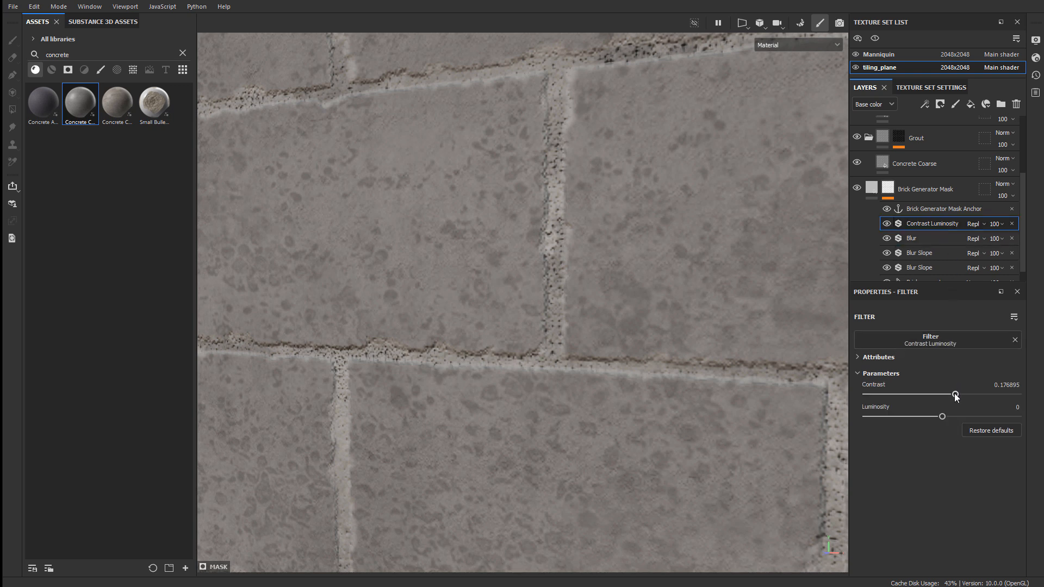
{"action": "left_click_drag", "start_coordinate": [955, 393], "coordinate": [955, 393]}
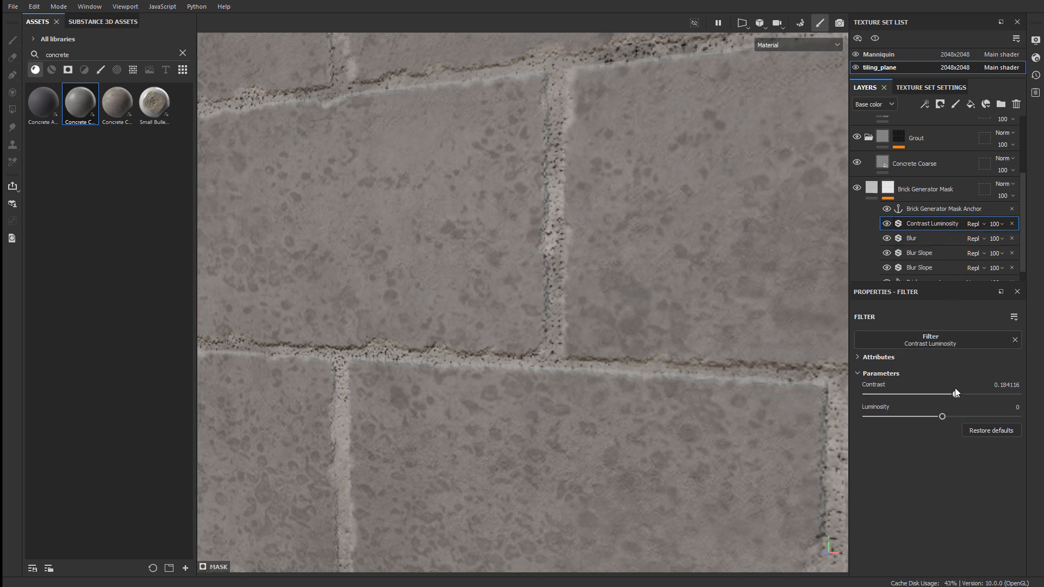
{"action": "left_click", "coordinate": [887, 224]}
Review the settings of both Blur Slope filters and inspect the brick pattern from farther away
{"action": "right_click_drag", "start_coordinate": [653, 243], "coordinate": [104, 251], "text": "alt"}
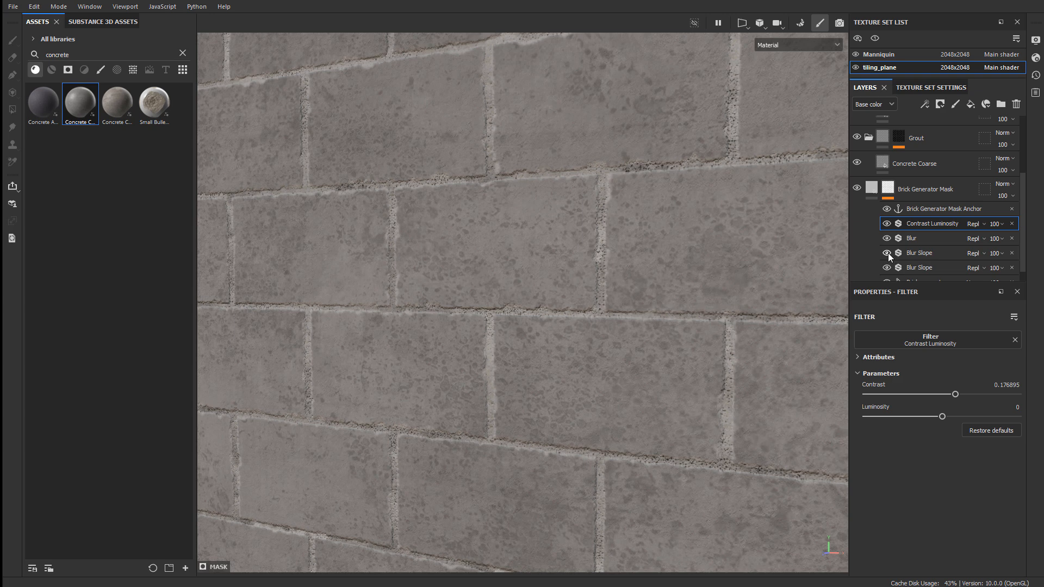
{"action": "left_click", "coordinate": [926, 252]}
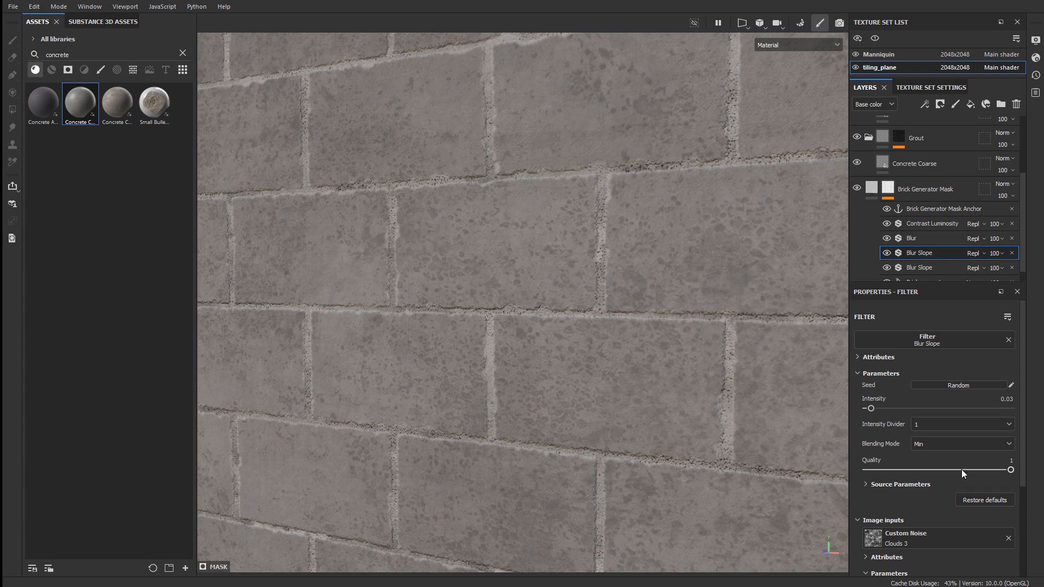
{"action": "left_click", "coordinate": [926, 267]}
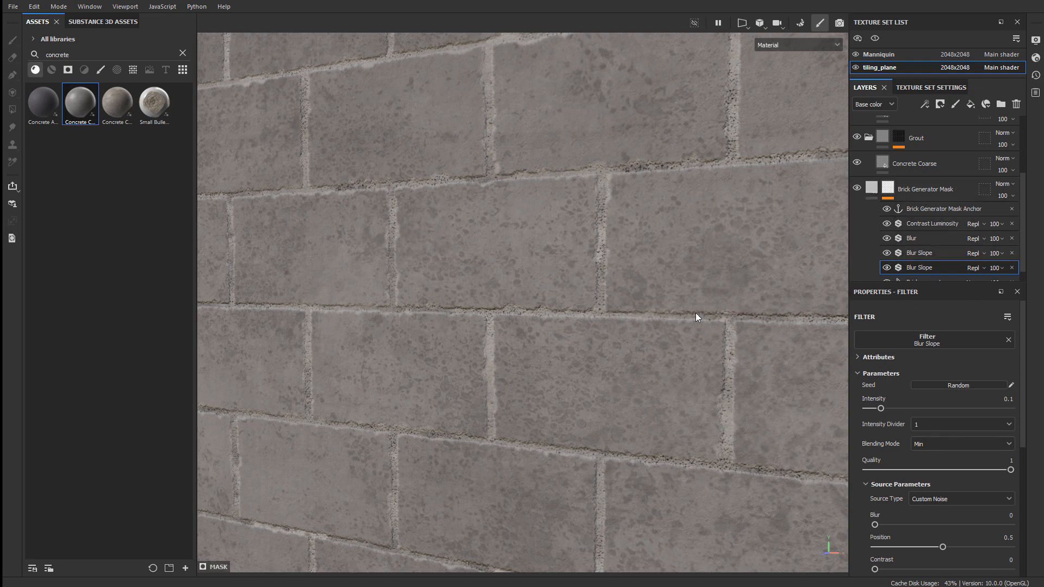
{"action": "left_click_drag", "start_coordinate": [696, 314], "coordinate": [513, 293], "text": "alt"}
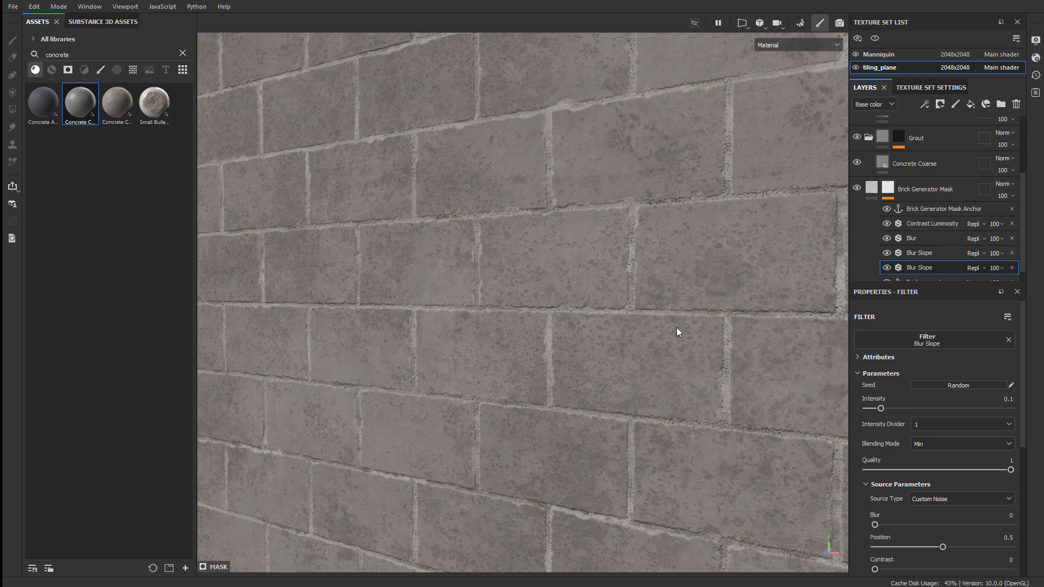
{"action": "left_click_drag", "start_coordinate": [700, 310], "coordinate": [571, 200], "text": "alt"}
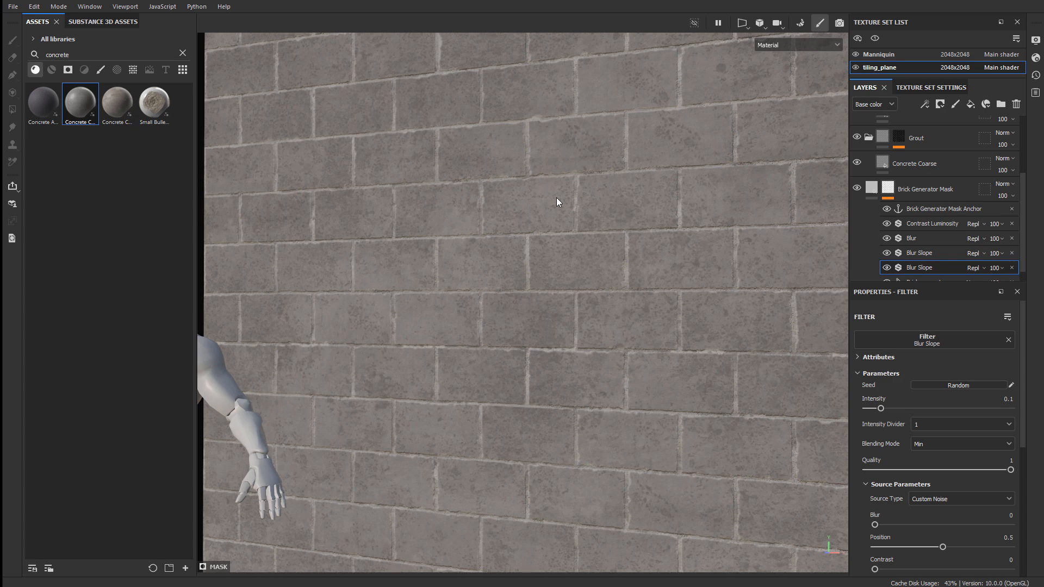
Set the height of the Brick Height layer in the Brick folder to 0.2
{"action": "scroll", "coordinate": [941, 196], "scroll_direction": "up", "scroll_amount": 3}
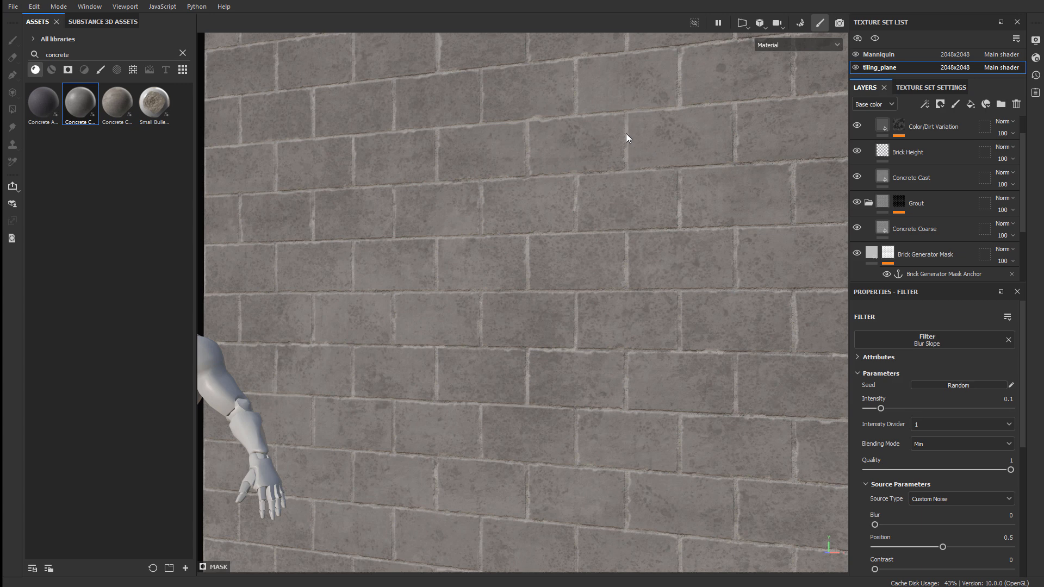
{"action": "scroll", "coordinate": [918, 203], "scroll_direction": "up", "scroll_amount": 1}
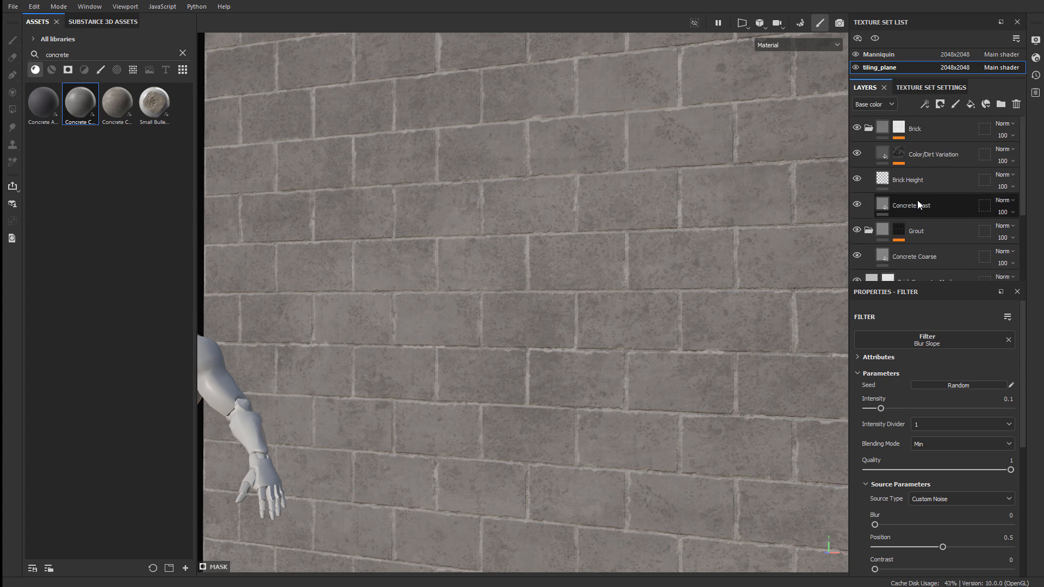
{"action": "left_click", "coordinate": [883, 129]}
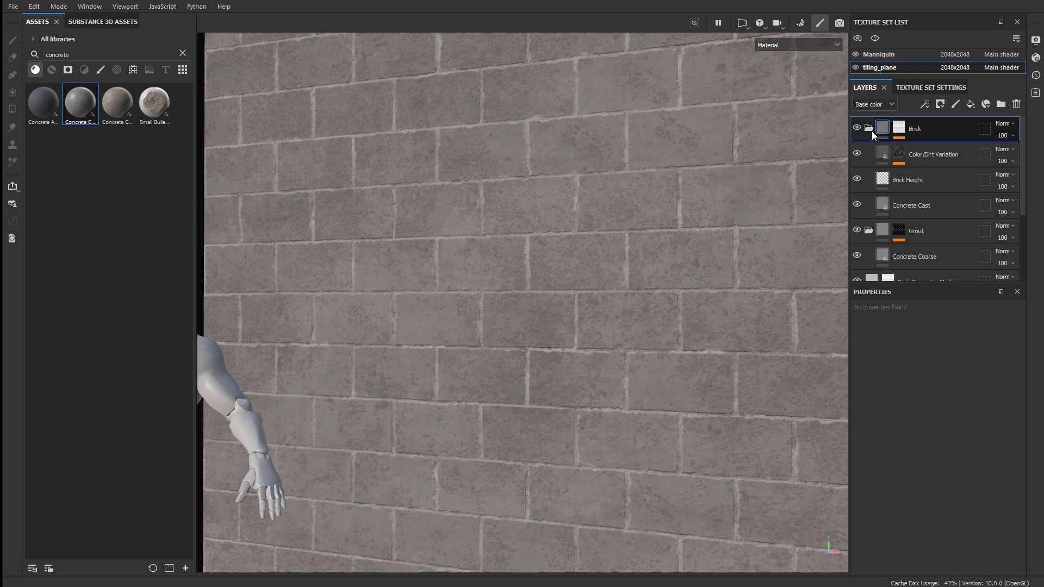
{"action": "left_click", "coordinate": [946, 157]}
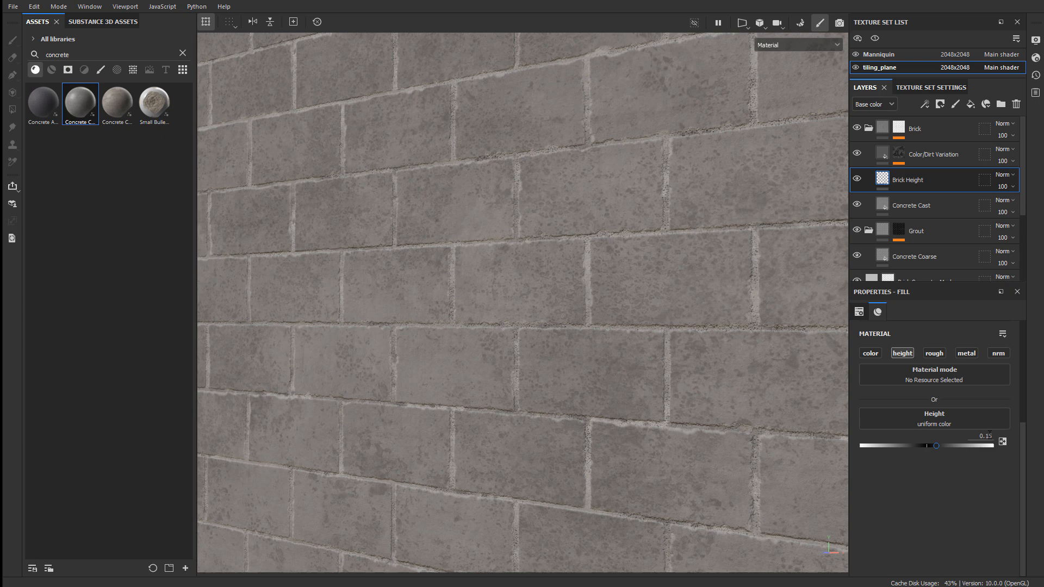
{"action": "left_click", "coordinate": [985, 435]}
{"action": "type", "text": "0.2"}
{"action": "key", "text": "Return"}
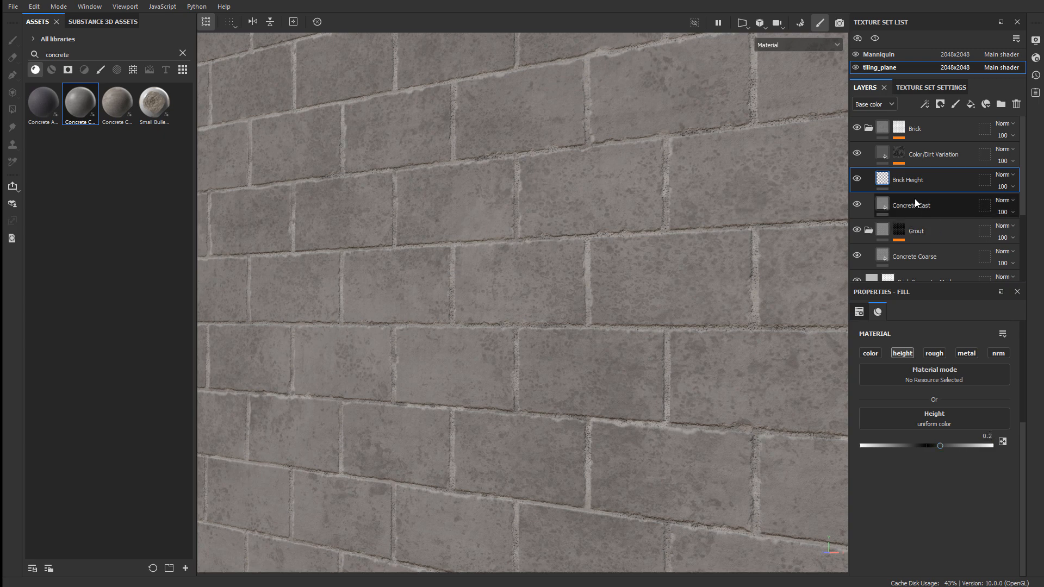
Review the Concrete Cast layer's parameters and examine the raised bricks and grout joints from several distances and angles
{"action": "left_click", "coordinate": [914, 199]}
{"action": "scroll", "coordinate": [902, 492], "scroll_direction": "down", "scroll_amount": 3}
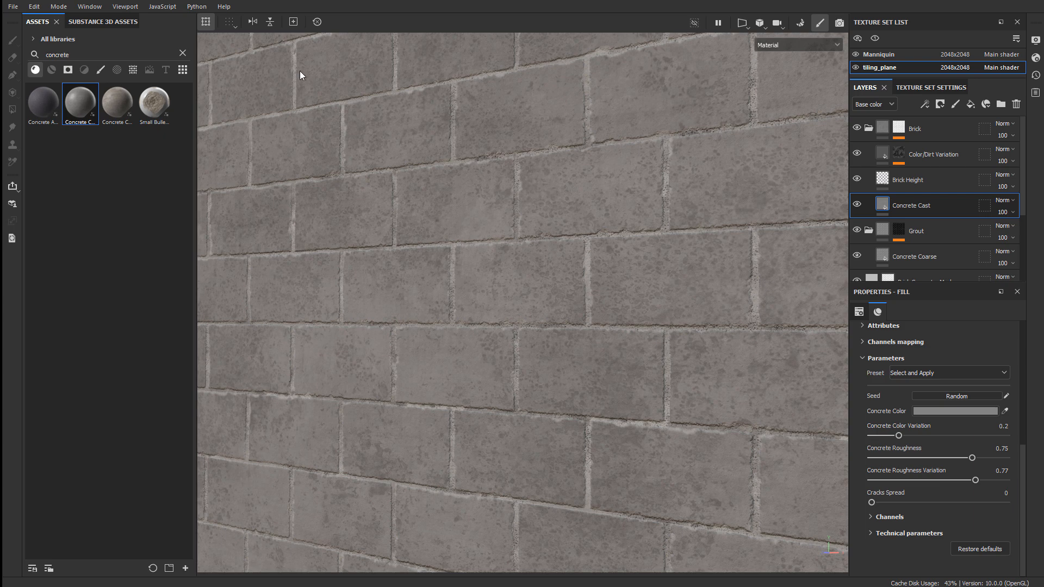
{"action": "scroll", "coordinate": [467, 282], "scroll_direction": "down", "scroll_amount": 4}
{"action": "left_click_drag", "start_coordinate": [467, 282], "coordinate": [399, 240], "text": "alt"}
{"action": "right_click_drag", "start_coordinate": [399, 239], "coordinate": [564, 250], "text": "alt"}
{"action": "middle_click_drag", "start_coordinate": [564, 249], "coordinate": [516, 238], "text": "alt"}
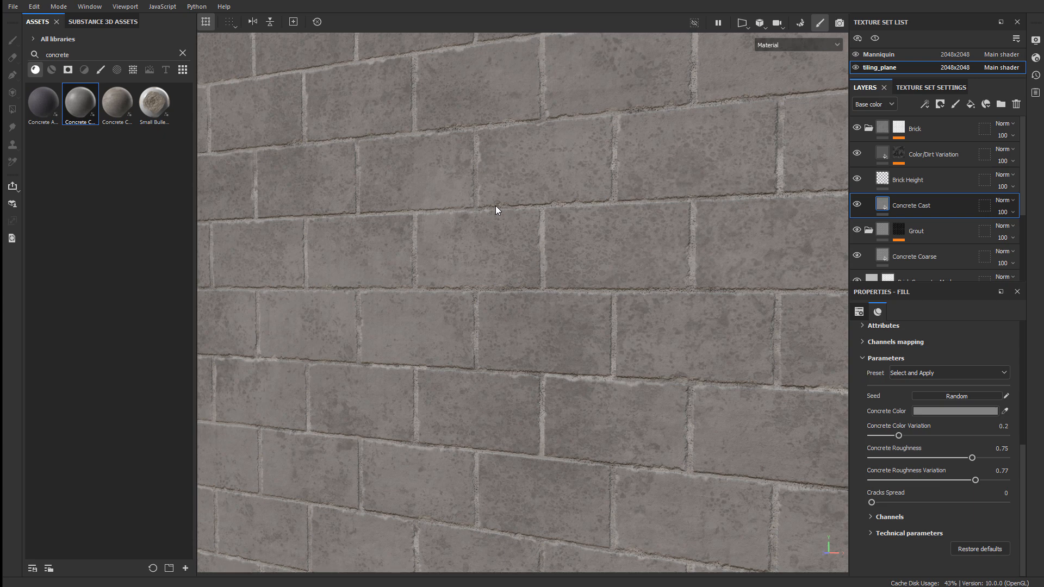
{"action": "right_click_drag", "start_coordinate": [495, 205], "coordinate": [683, 233], "text": "alt"}
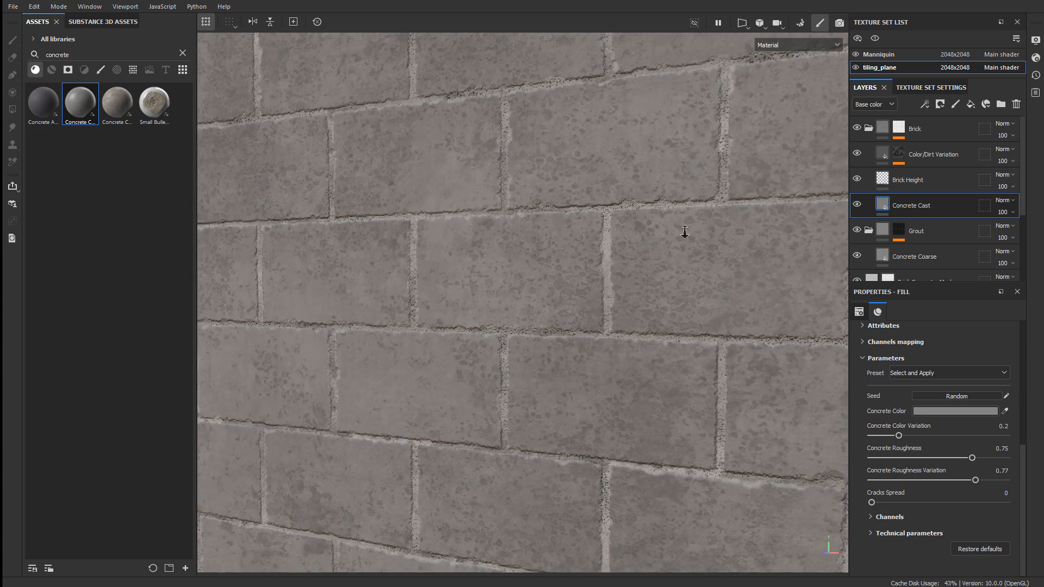
{"action": "left_click_drag", "start_coordinate": [683, 232], "coordinate": [615, 226], "text": "alt"}
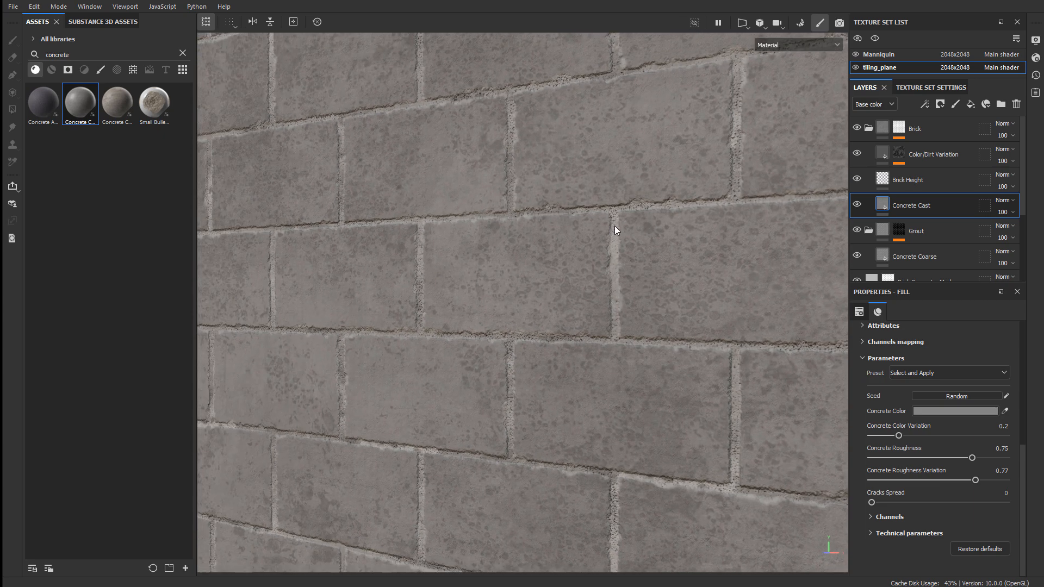
Collapse the Brick and Grout folders and add a new paint layer above the Brick folder
{"action": "left_click", "coordinate": [968, 124]}
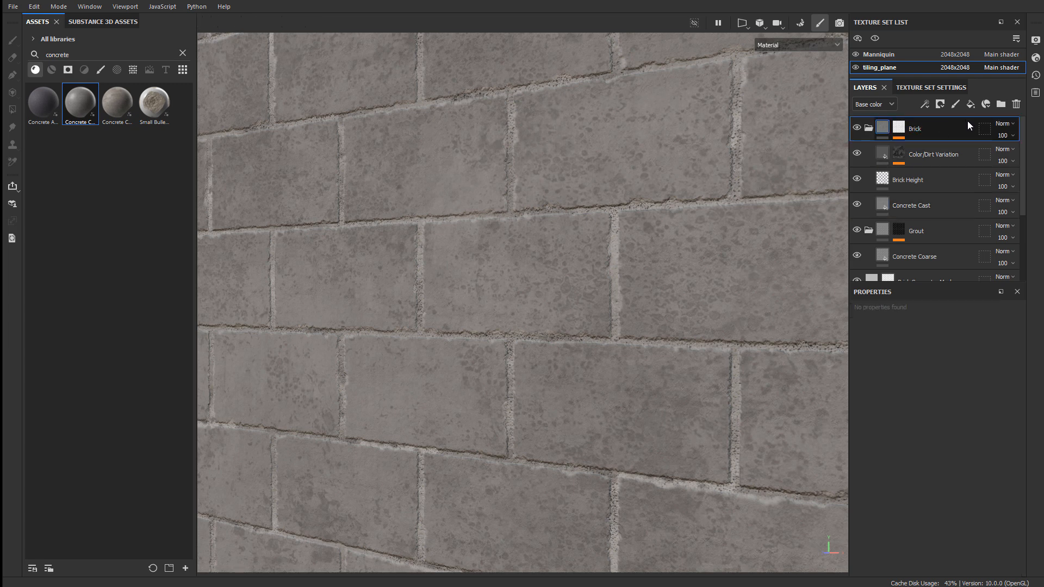
{"action": "left_click", "coordinate": [869, 128]}
{"action": "left_click", "coordinate": [869, 154]}
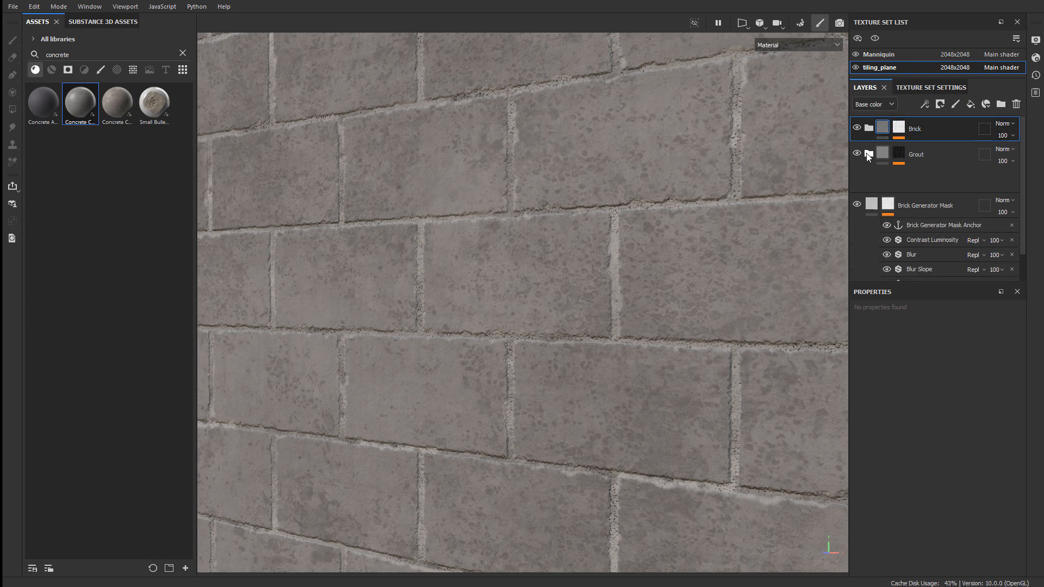
{"action": "left_click", "coordinate": [956, 104]}
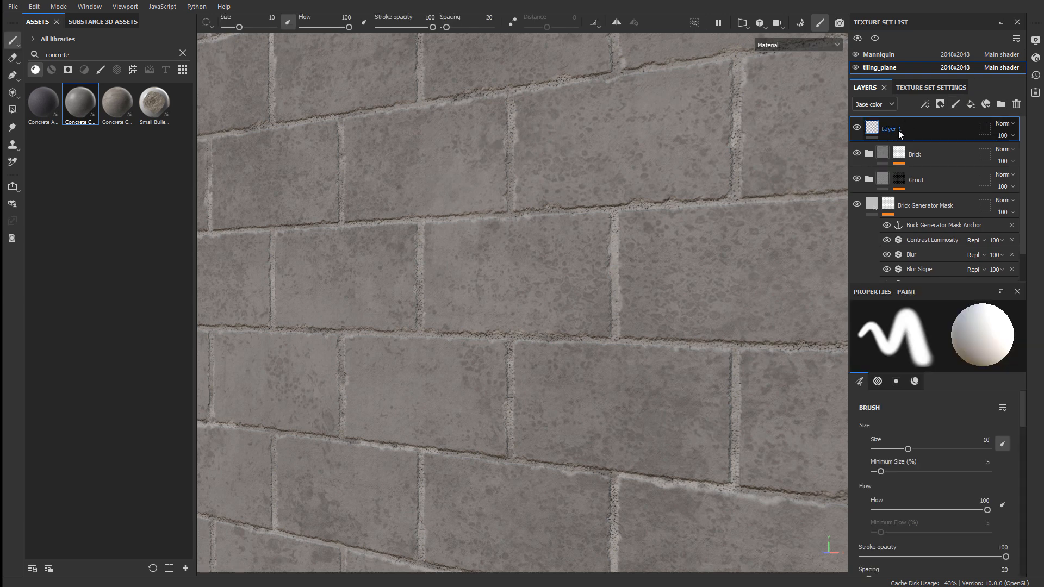
Rename the new paint layer above the Brick folder as Sharpen and add a Sharpen filter to it
{"action": "double_click", "coordinate": [894, 129]}
{"action": "type", "text": "Sharper"}
{"action": "key", "text": "Return"}
{"action": "right_click", "coordinate": [876, 129]}
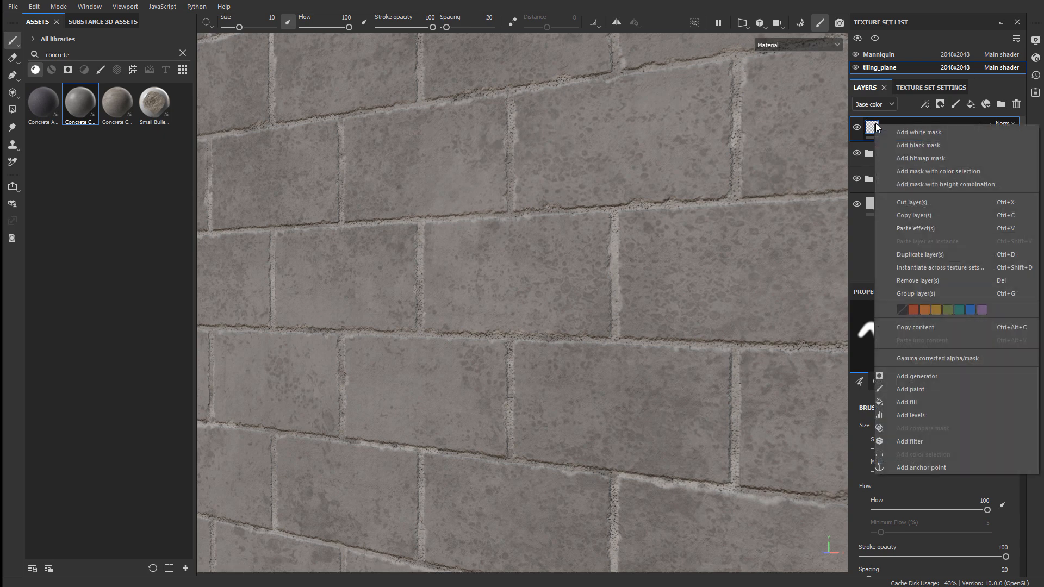
{"action": "left_click", "coordinate": [933, 442]}
{"action": "left_click", "coordinate": [946, 357]}
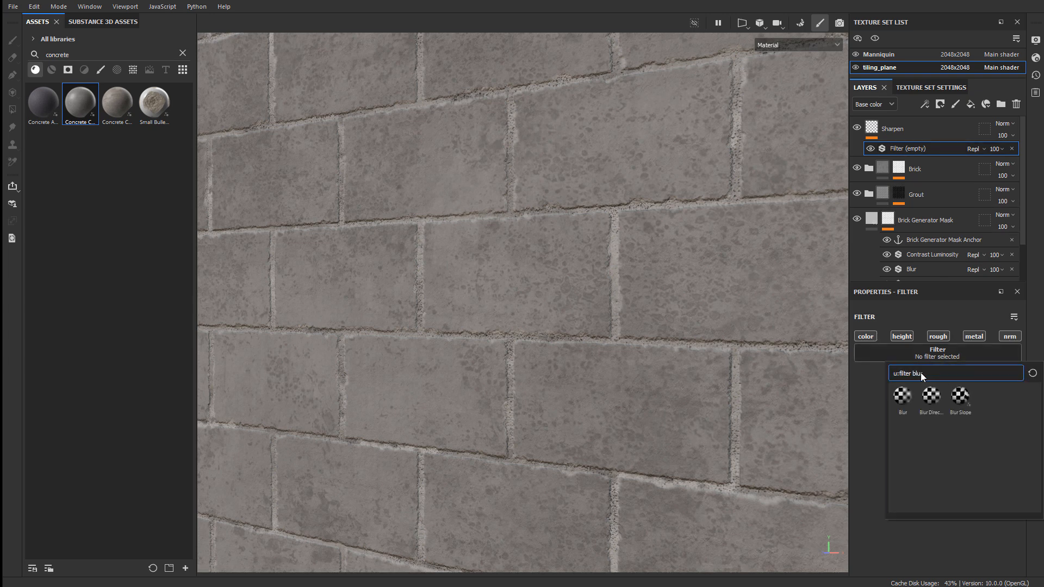
{"action": "type", "text": "sharpen"}
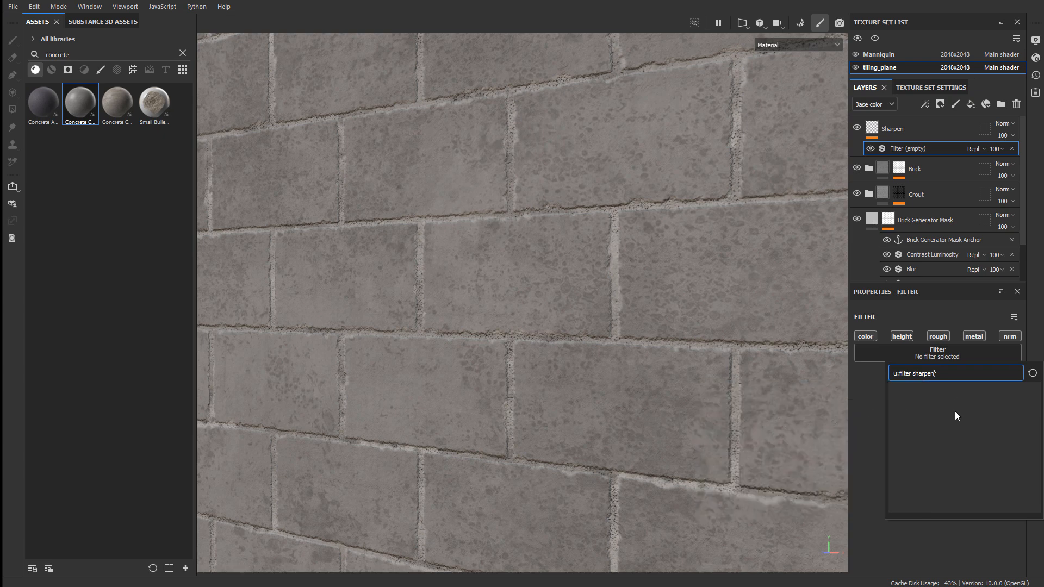
{"action": "left_click", "coordinate": [899, 397]}
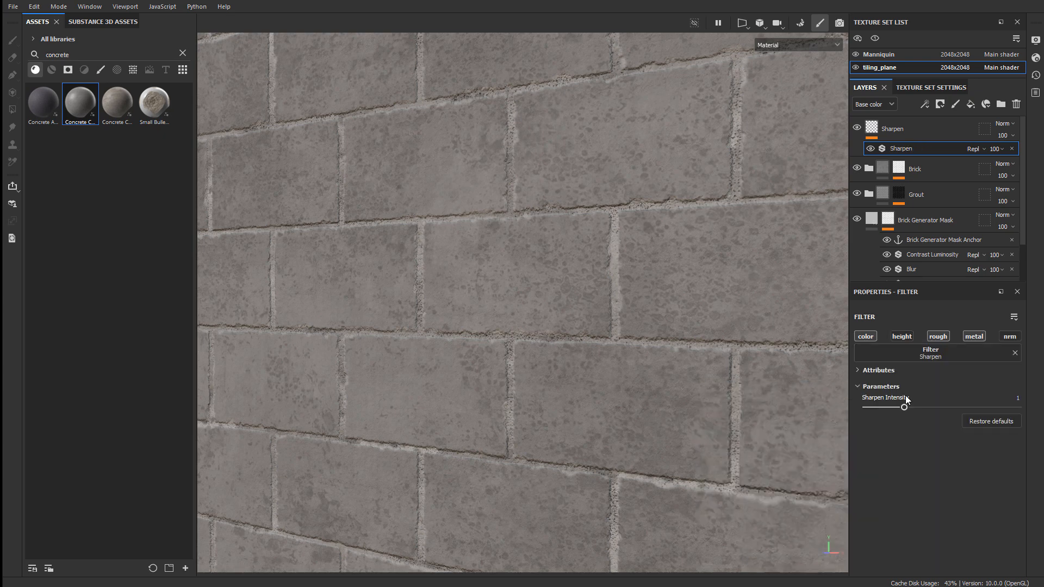
Set the Sharpen layer's base color blending mode to Passthrough
{"action": "scroll", "coordinate": [703, 201], "scroll_direction": "up", "scroll_amount": 3}
{"action": "left_click_drag", "start_coordinate": [703, 201], "coordinate": [679, 193], "text": "alt"}
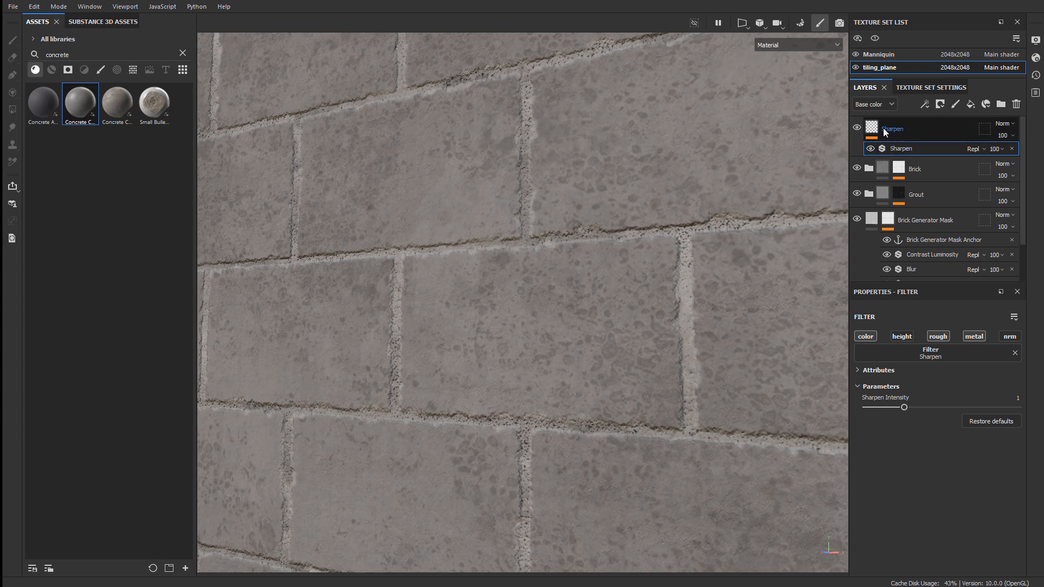
{"action": "left_click", "coordinate": [872, 129]}
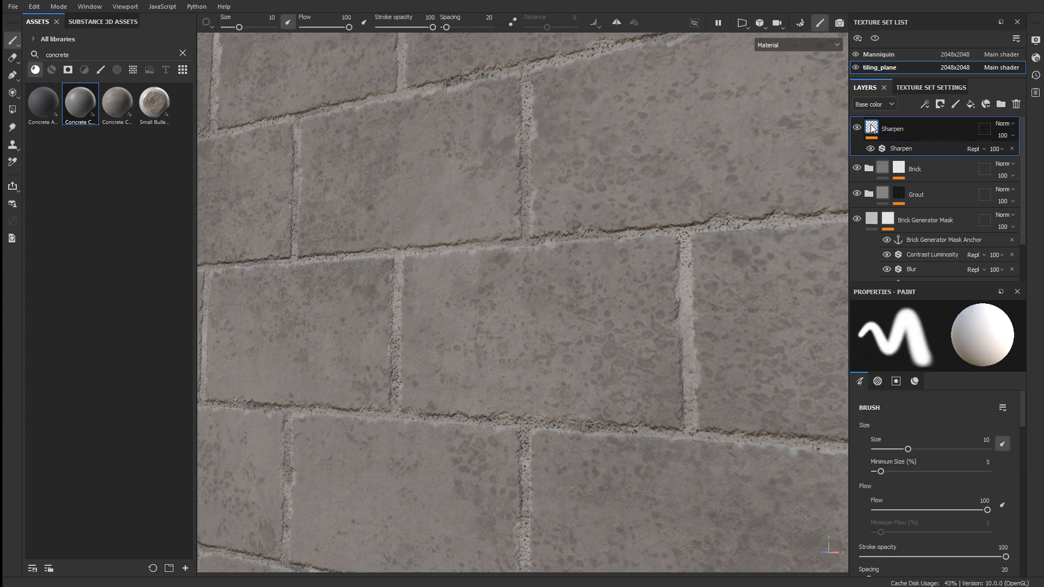
{"action": "left_click", "coordinate": [1014, 123]}
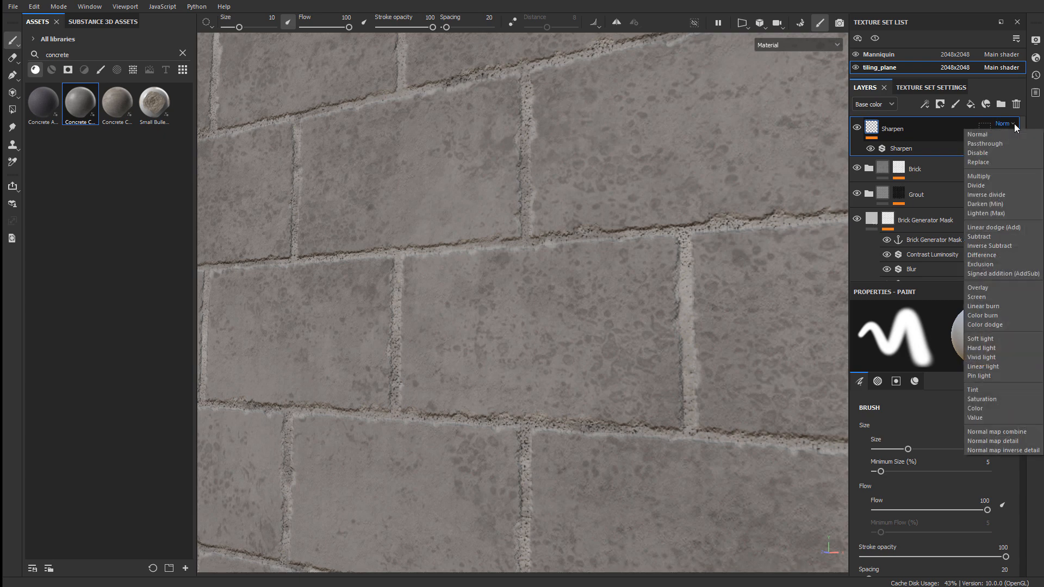
{"action": "left_click", "coordinate": [991, 142]}
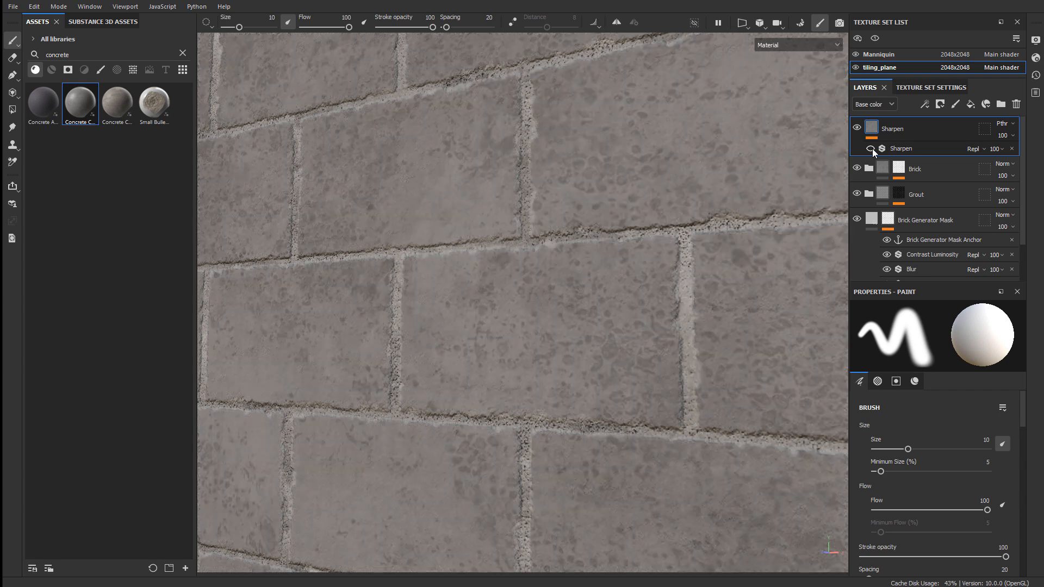
Set the Sharpen Intensity of the Sharpen filter to 0.5
{"action": "left_click", "coordinate": [910, 148]}
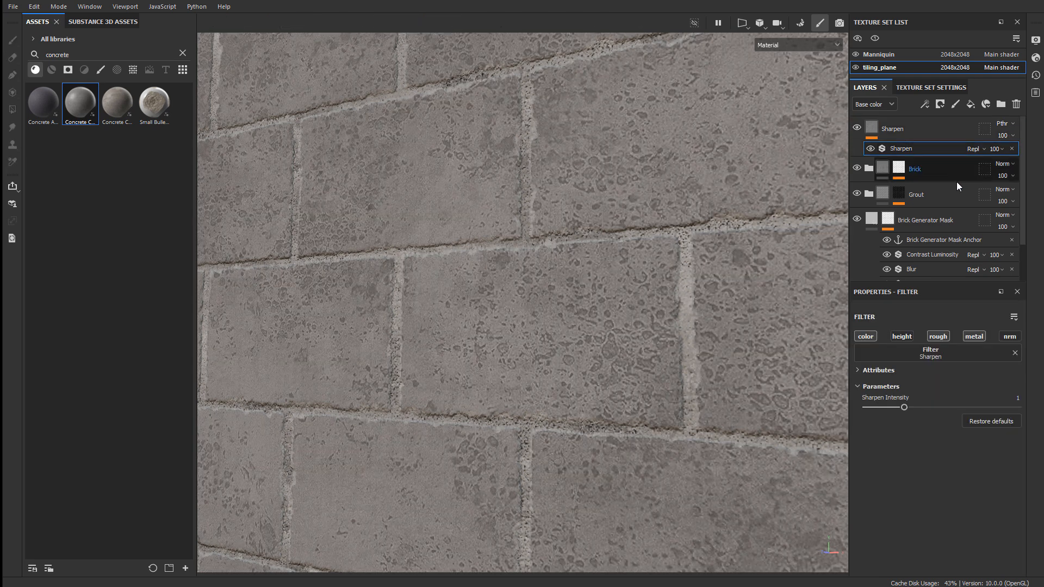
{"action": "left_click_drag", "start_coordinate": [919, 408], "coordinate": [890, 407]}
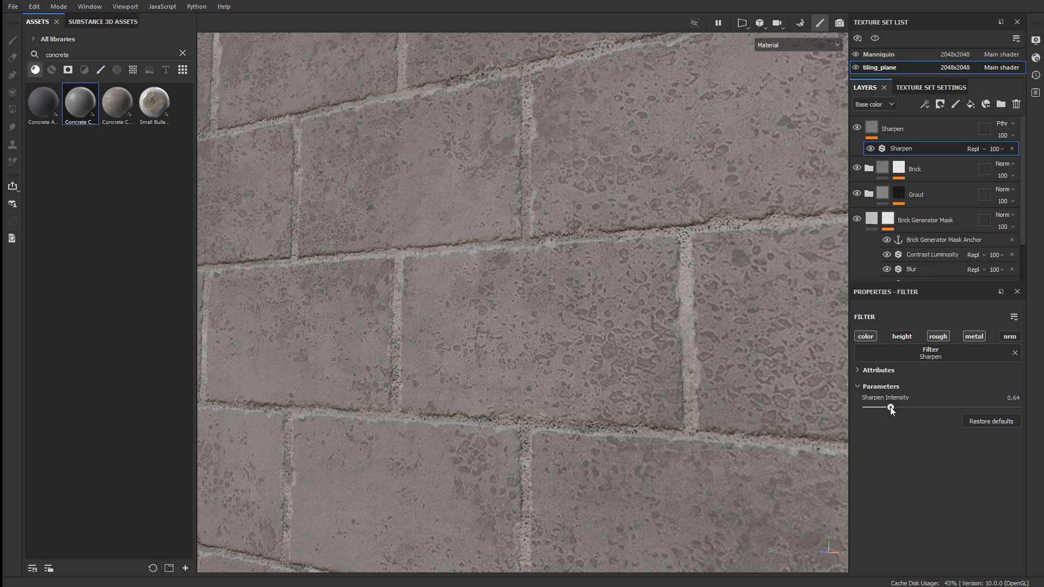
{"action": "double_click", "coordinate": [1009, 398]}
{"action": "triple_click", "coordinate": [1011, 397]}
{"action": "type", "text": ".5"}
{"action": "key", "text": "Return"}
Compare the bricks with the Sharpen filter off and on, and inspect the tiling wall beside the mannequin from several distances
{"action": "left_click", "coordinate": [871, 149]}
{"action": "right_click_drag", "start_coordinate": [563, 293], "coordinate": [370, 283], "text": "alt"}
{"action": "middle_click_drag", "start_coordinate": [463, 283], "coordinate": [514, 251], "text": "alt"}
{"action": "right_click_drag", "start_coordinate": [513, 251], "coordinate": [560, 233], "text": "alt"}
{"action": "left_click", "coordinate": [871, 148]}
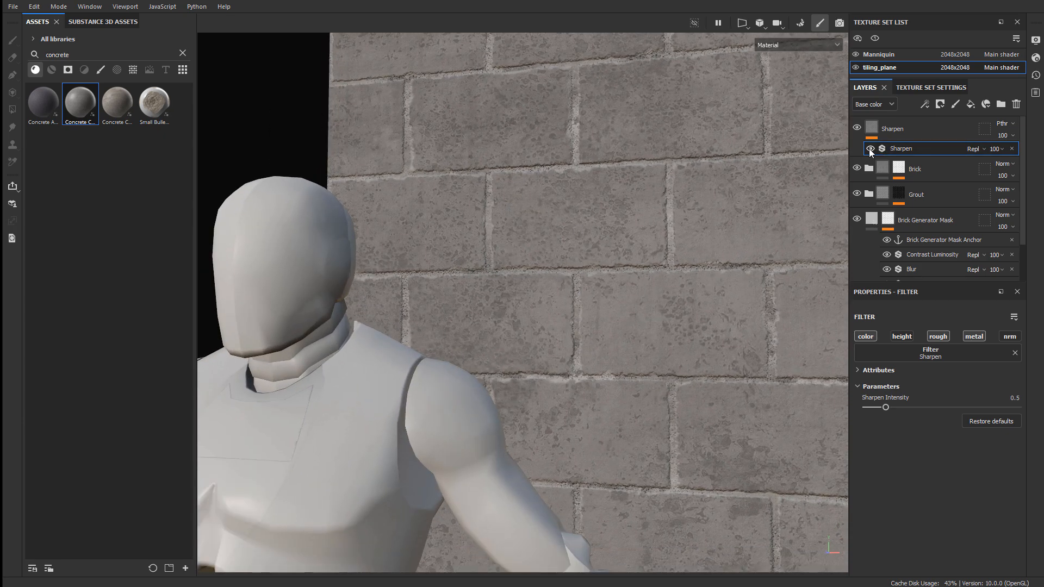
{"action": "left_click_drag", "start_coordinate": [550, 324], "coordinate": [639, 343], "text": "alt"}
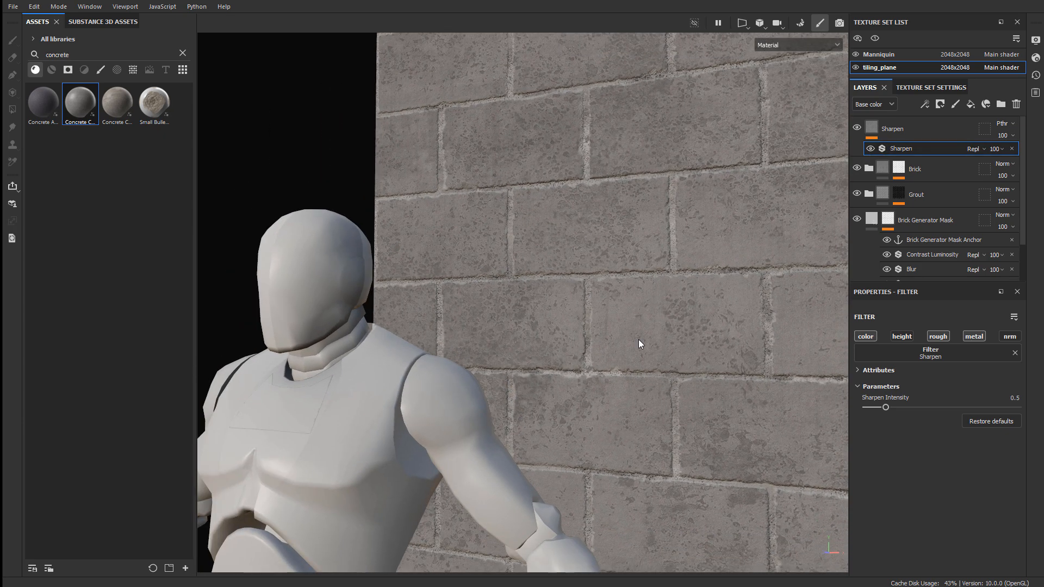
{"action": "right_click_drag", "start_coordinate": [749, 333], "coordinate": [636, 325], "text": "alt"}
{"action": "left_click_drag", "start_coordinate": [636, 326], "coordinate": [635, 284], "text": "alt"}
{"action": "right_click_drag", "start_coordinate": [635, 284], "coordinate": [523, 266], "text": "alt"}
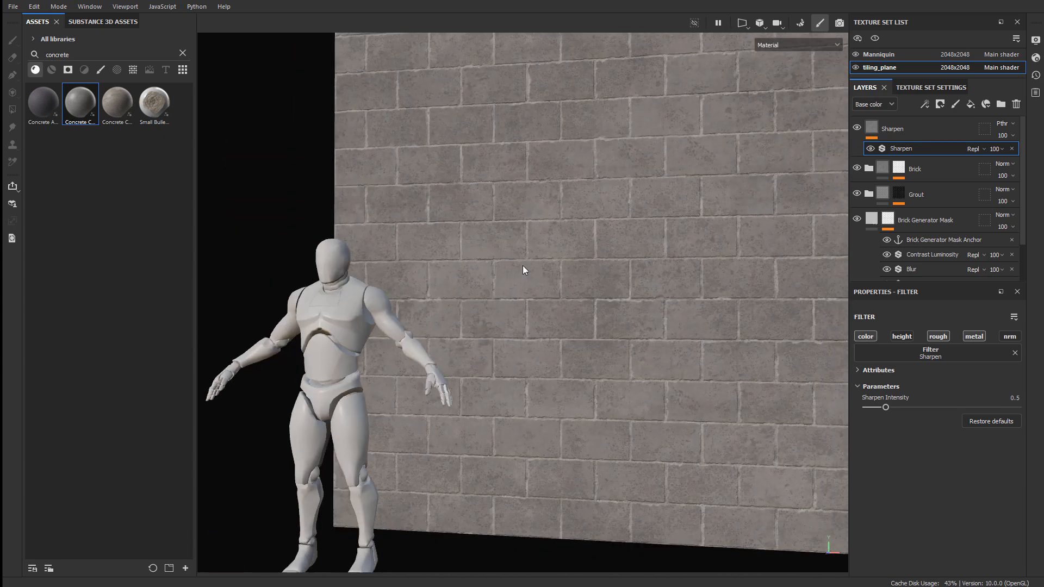
{"action": "left_click_drag", "start_coordinate": [524, 265], "coordinate": [495, 376], "text": "alt"}
{"action": "middle_click_drag", "start_coordinate": [516, 324], "coordinate": [576, 201], "text": "alt"}
{"action": "right_click_drag", "start_coordinate": [377, 289], "coordinate": [498, 331], "text": "alt"}
{"action": "left_click_drag", "start_coordinate": [499, 332], "coordinate": [593, 291], "text": "alt"}
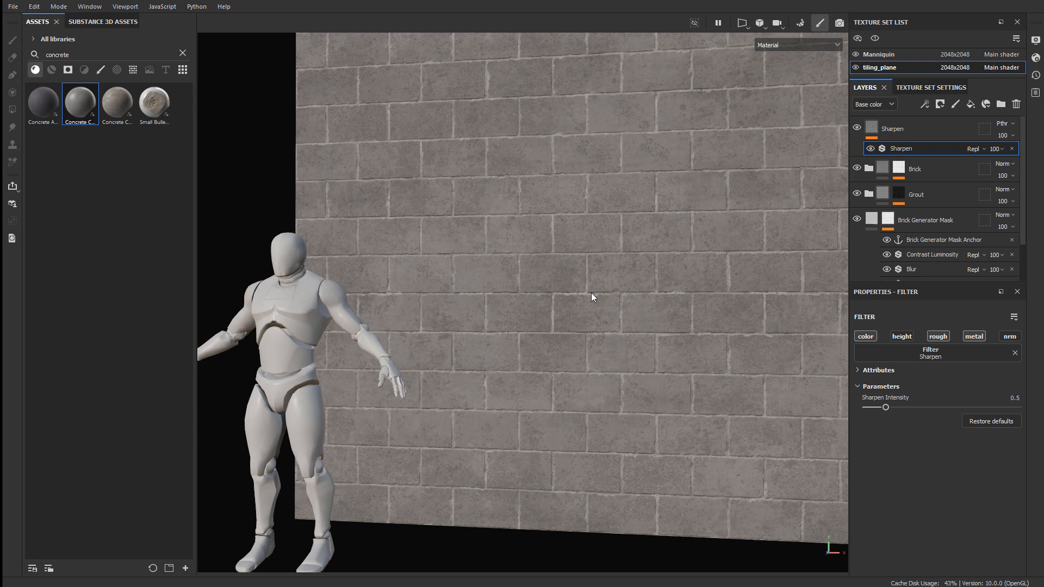
Set up the texture export with the Unreal Engine 4 (Packed) template and the size based on each Texture Set's size
{"action": "left_click", "coordinate": [12, 6]}
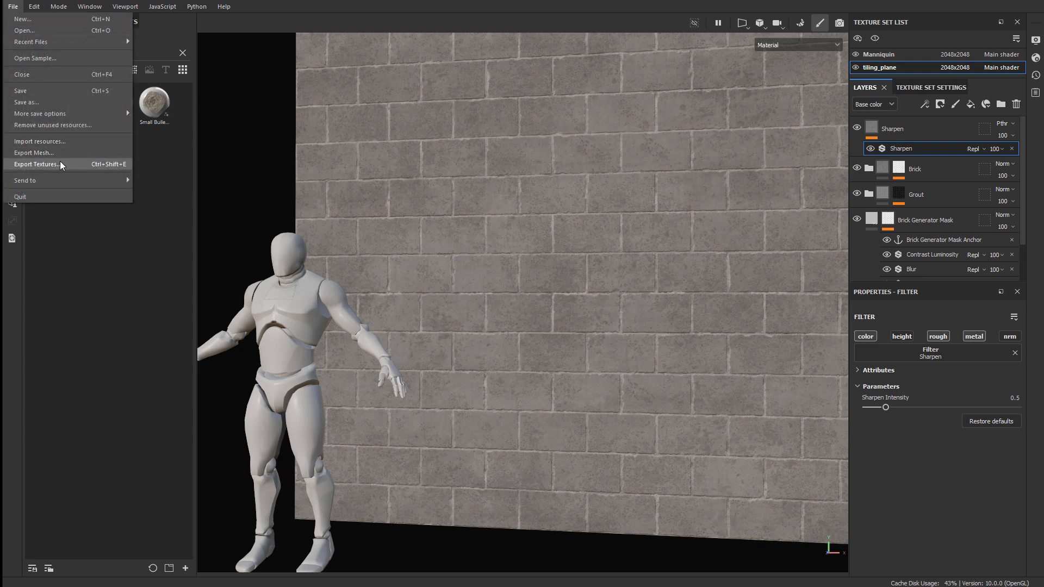
{"action": "left_click", "coordinate": [36, 164]}
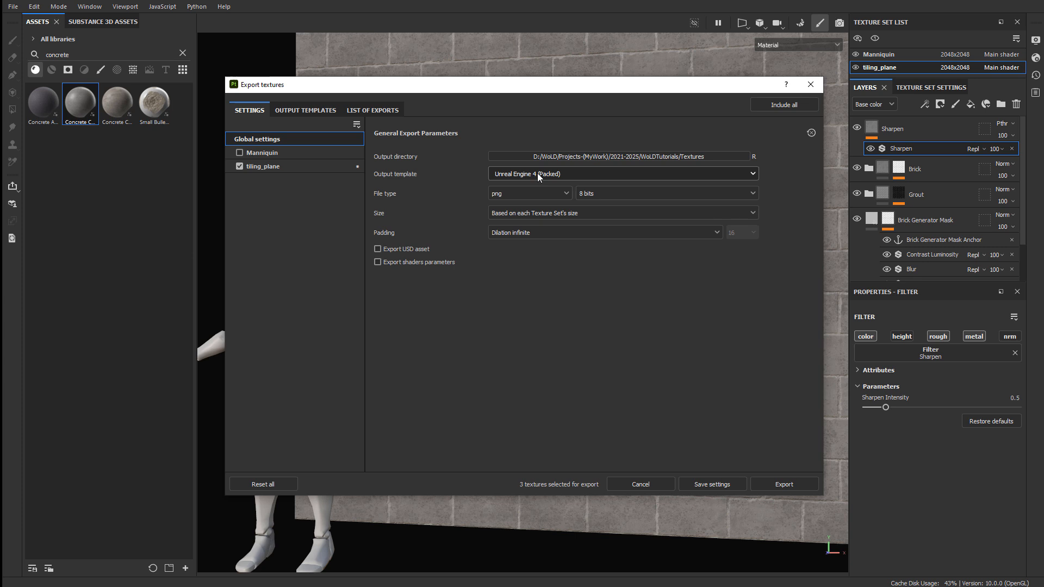
{"action": "left_click", "coordinate": [537, 173]}
{"action": "scroll", "coordinate": [653, 270], "scroll_direction": "down", "scroll_amount": 5}
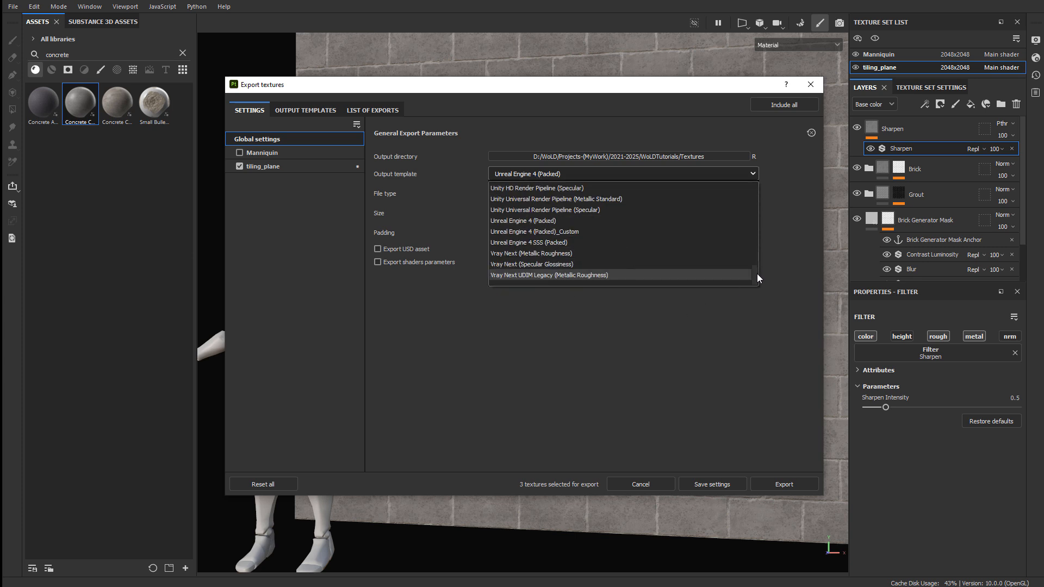
{"action": "scroll", "coordinate": [759, 266], "scroll_direction": "up", "scroll_amount": 3}
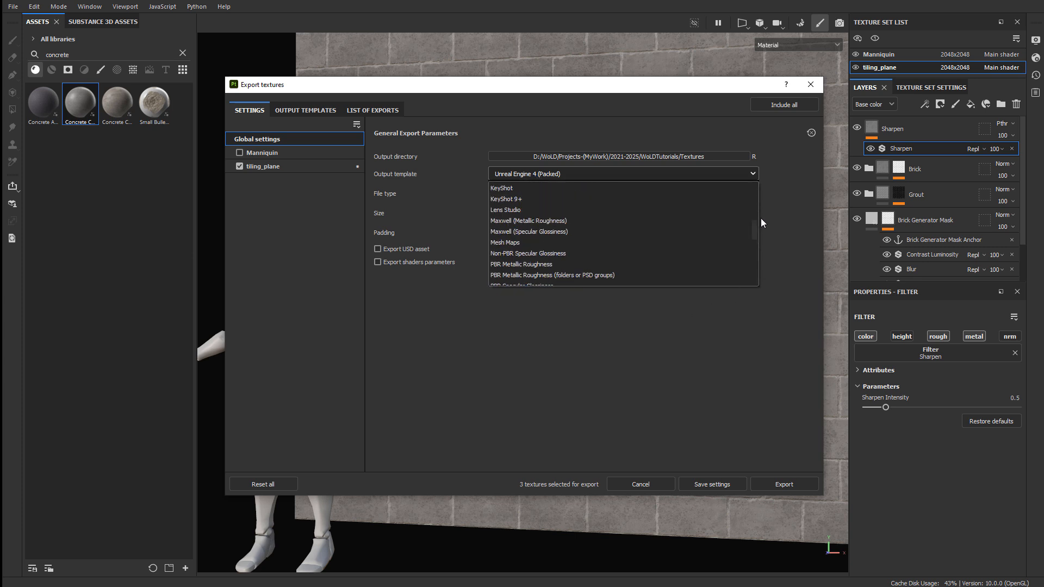
{"action": "scroll", "coordinate": [762, 233], "scroll_direction": "up", "scroll_amount": 5}
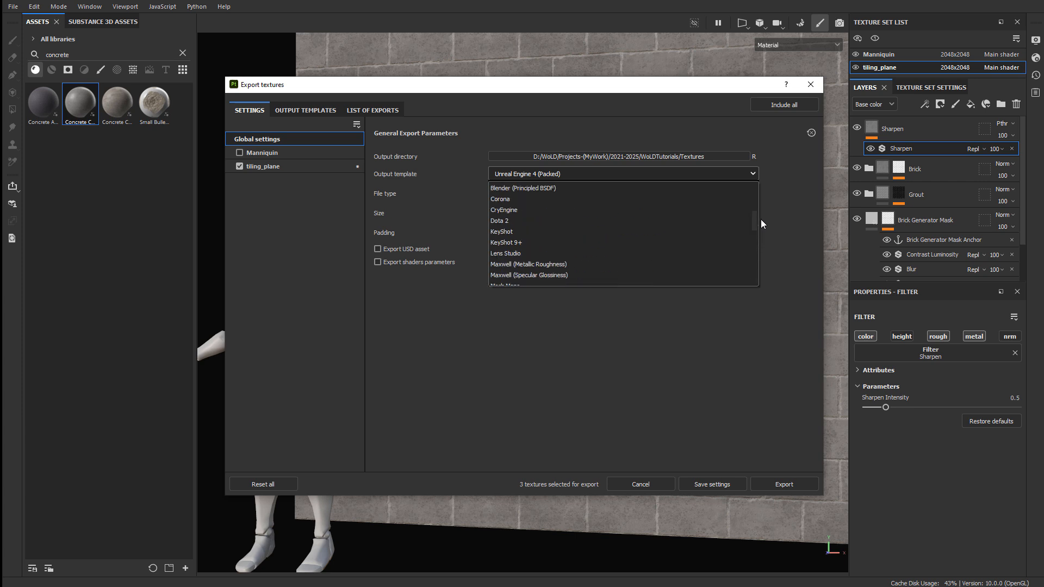
{"action": "left_click", "coordinate": [560, 174]}
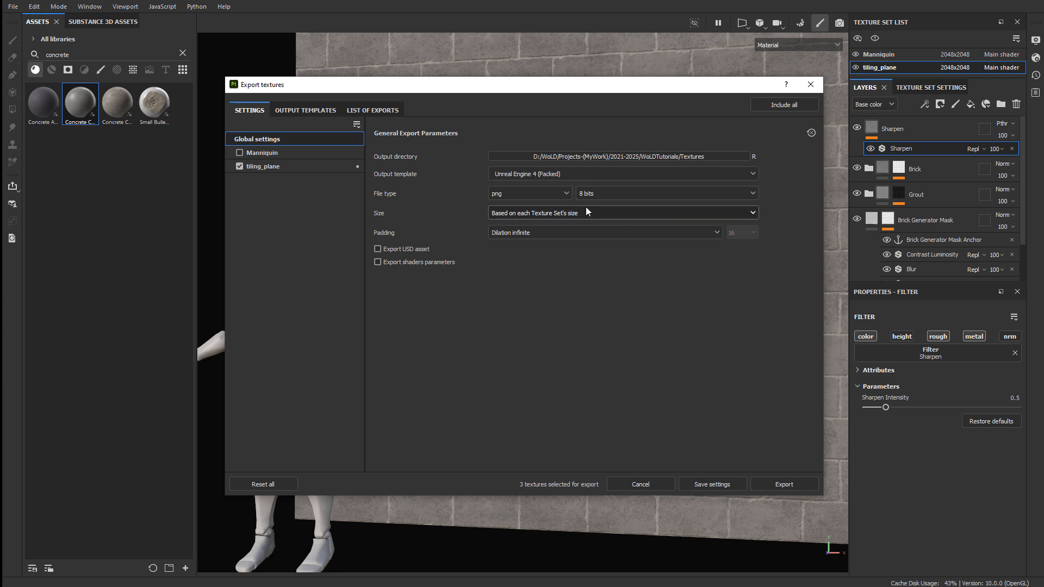
{"action": "left_click", "coordinate": [508, 213]}
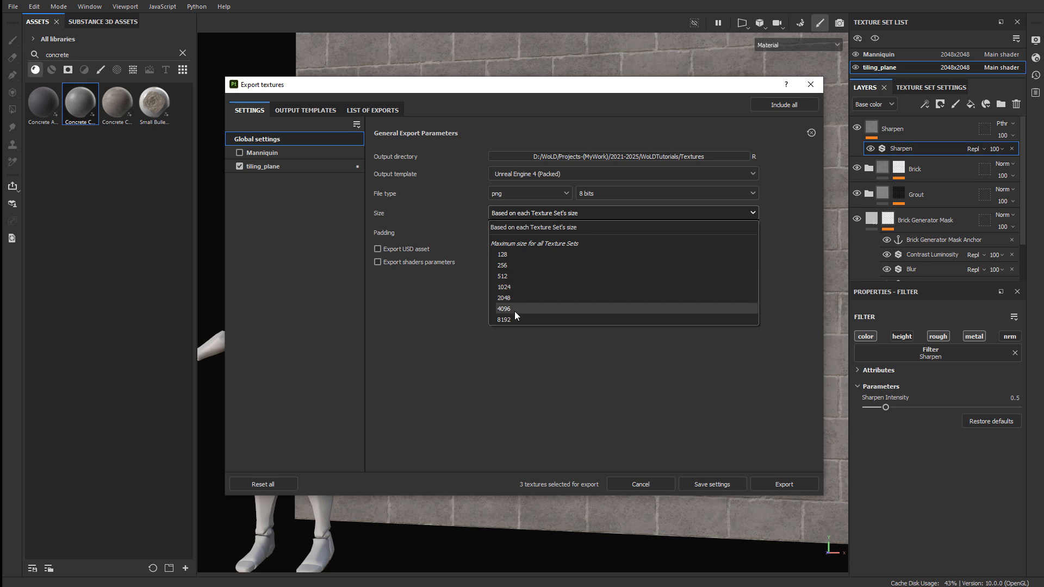
{"action": "left_click", "coordinate": [500, 227]}
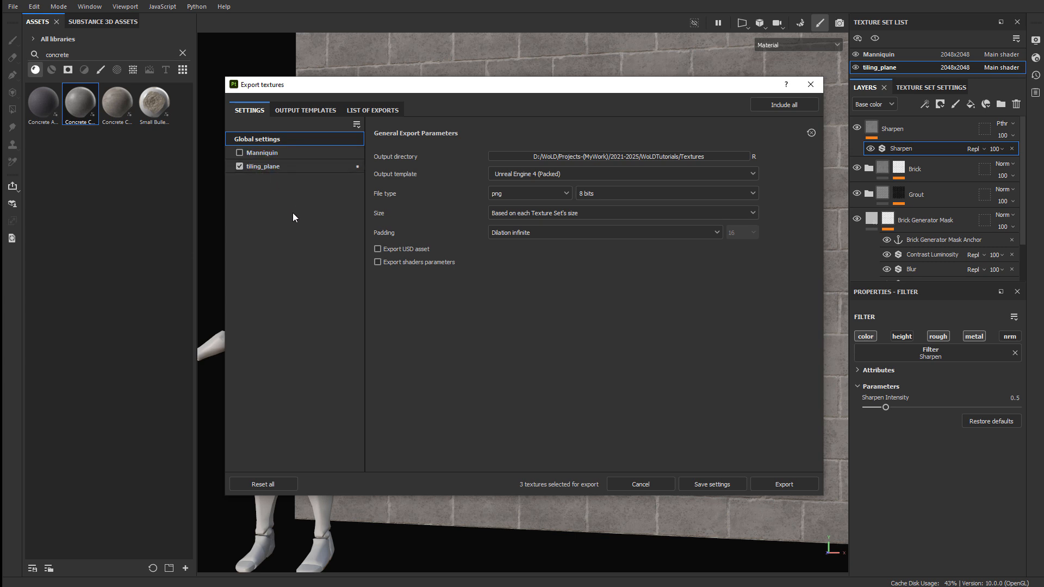
Review the tiling_plane output maps and export its base color, occlusion-roughness-metallic and normal textures as 8-bit PNG files without the emissive map
{"action": "left_click", "coordinate": [290, 168]}
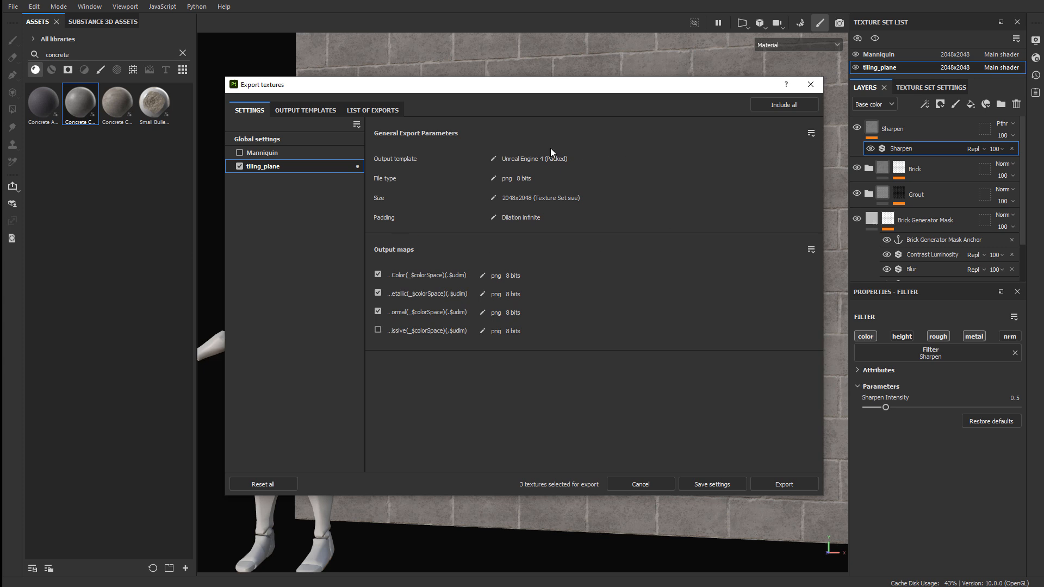
{"action": "left_click", "coordinate": [288, 138]}
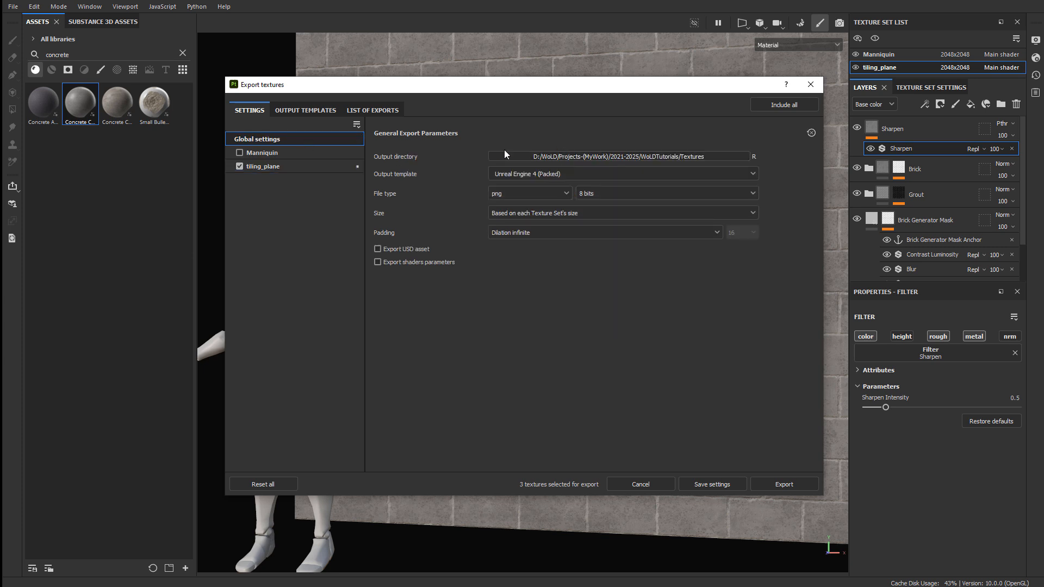
{"action": "left_click", "coordinate": [295, 165]}
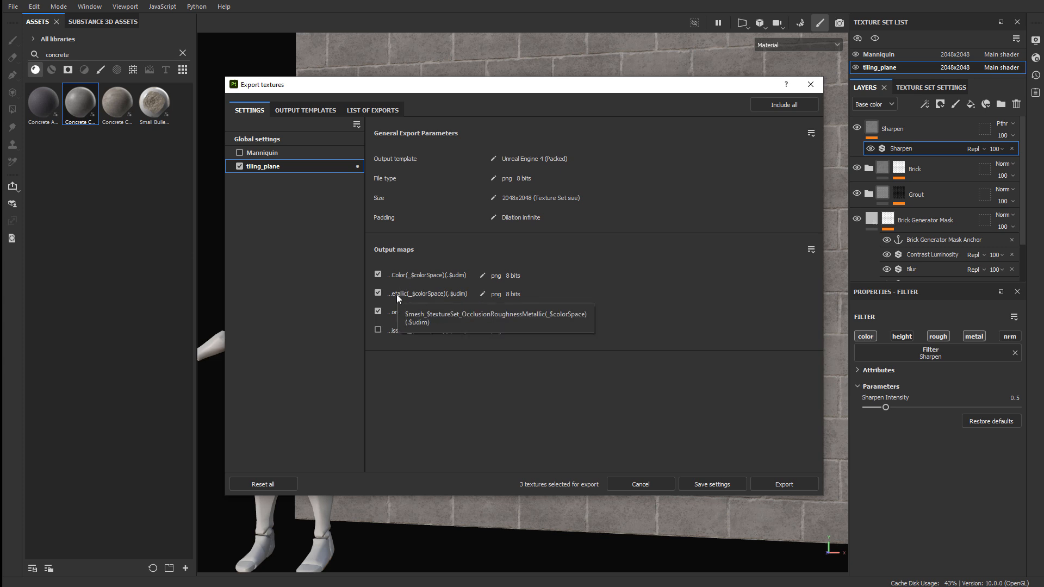
{"action": "left_click", "coordinate": [378, 329]}
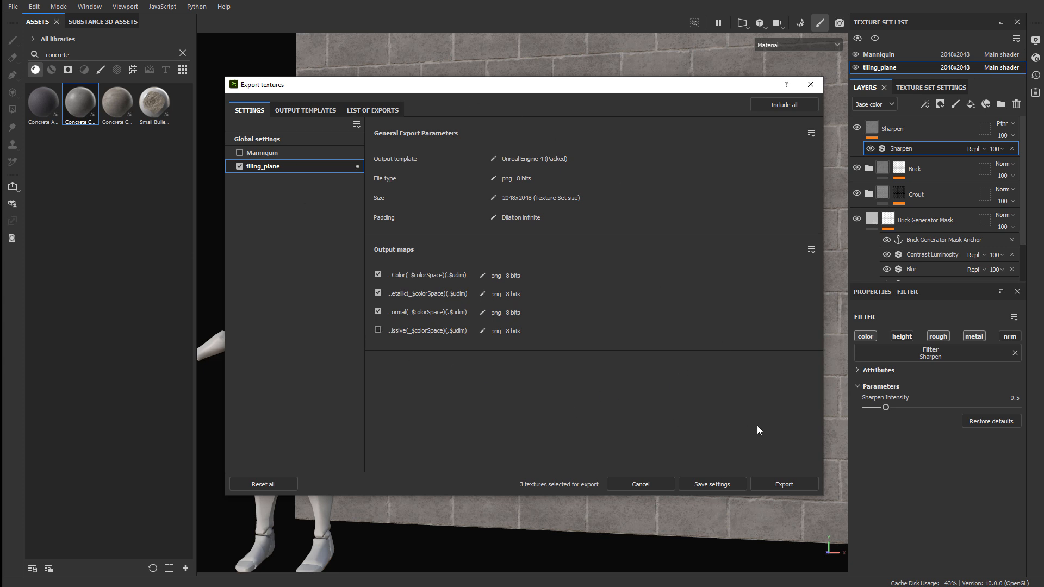
{"action": "left_click", "coordinate": [792, 485]}
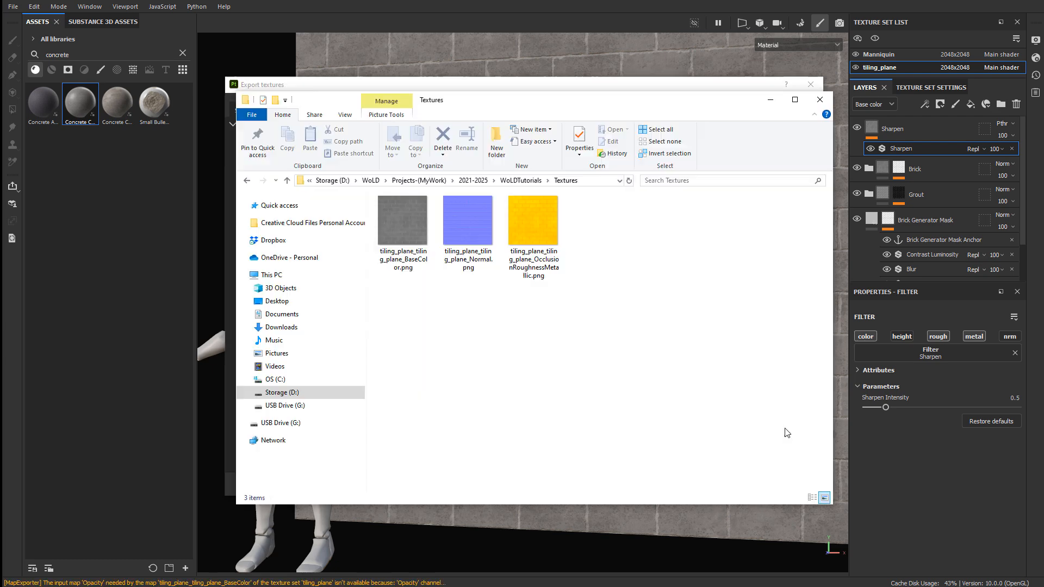
View the exported BaseColor, Normal and OcclusionRoughnessMetallic images and return to Substance 3D Painter
{"action": "double_click", "coordinate": [404, 215]}
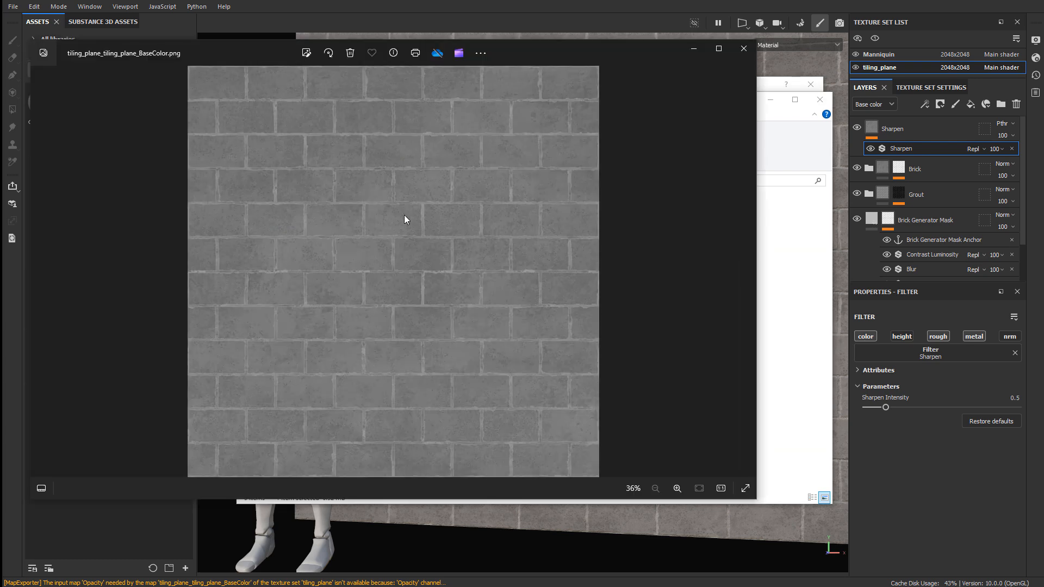
{"action": "key", "text": "Right"}
{"action": "key", "text": "Right"}
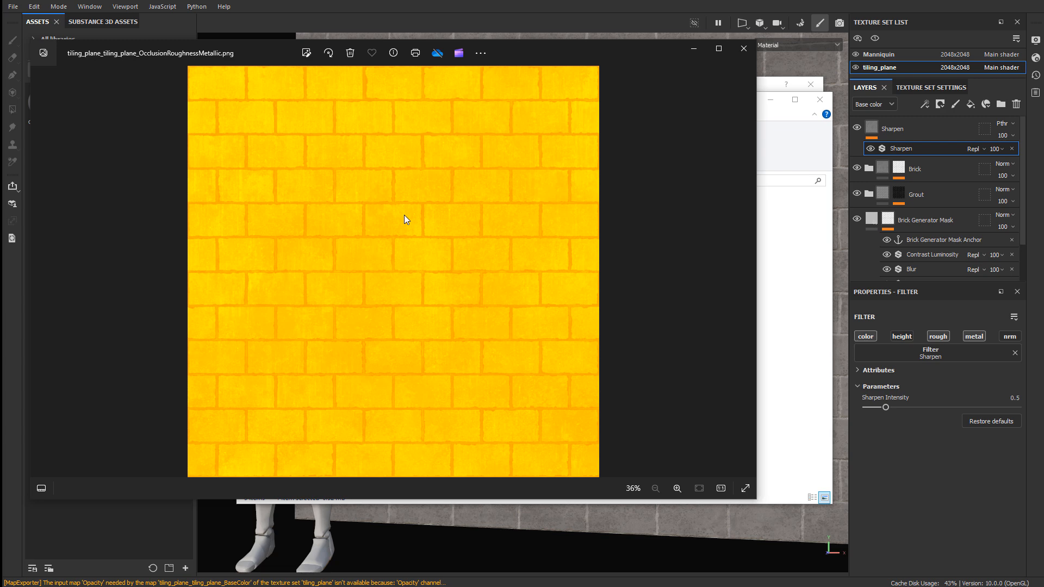
{"action": "key", "text": "alt+Tab"}
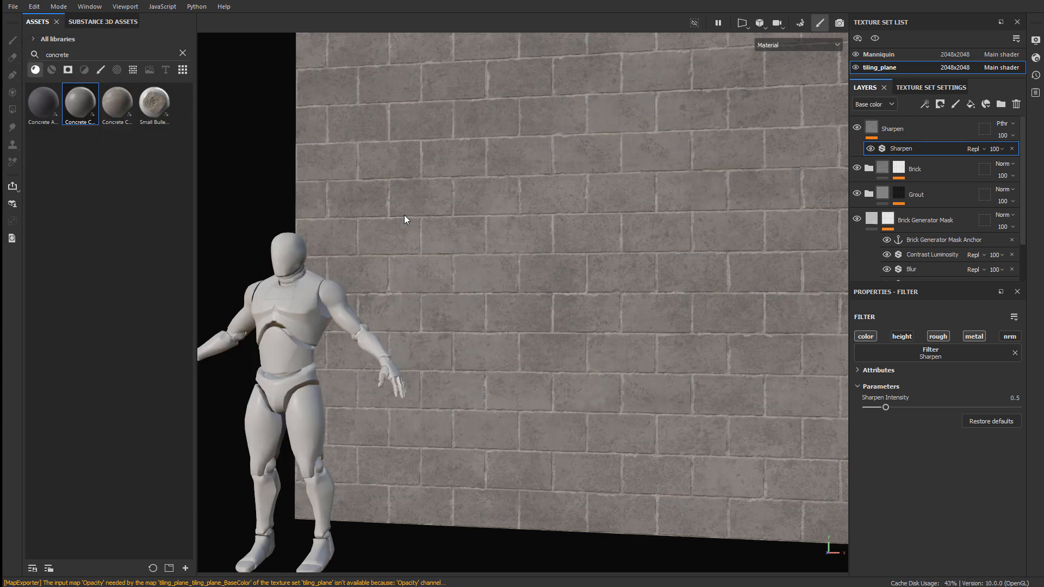